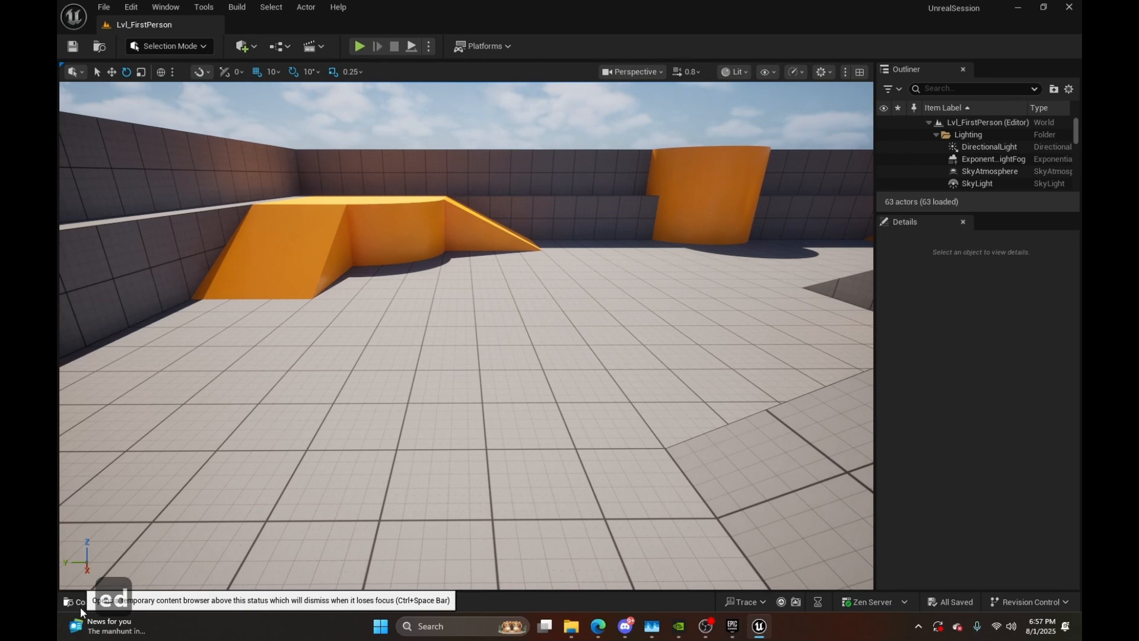
# Open the Content Drawer and adjust its height so all the content folders and their names are shown
pyautogui.click(74, 603)
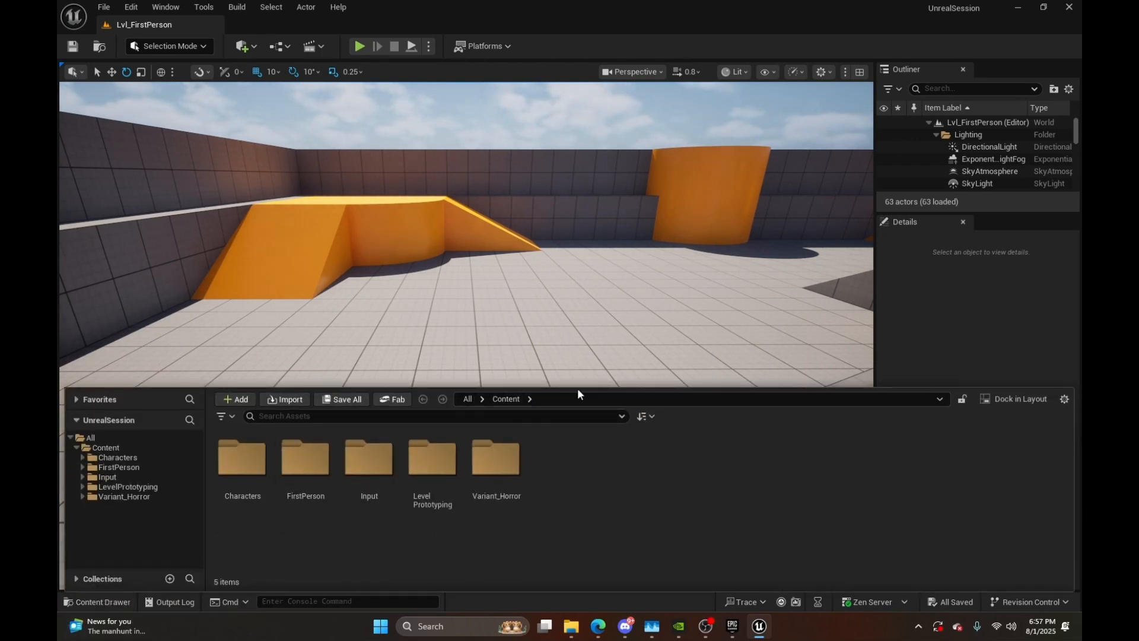
pyautogui.moveTo(581, 389); pyautogui.dragTo(532, 410)
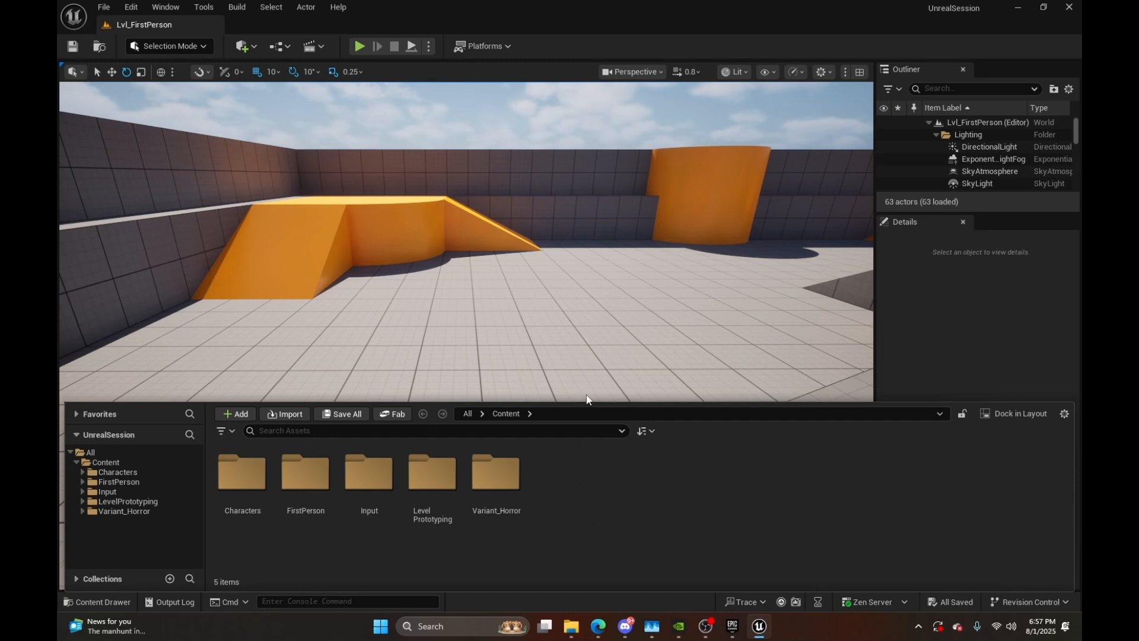
pyautogui.moveTo(592, 401); pyautogui.dragTo(595, 478)
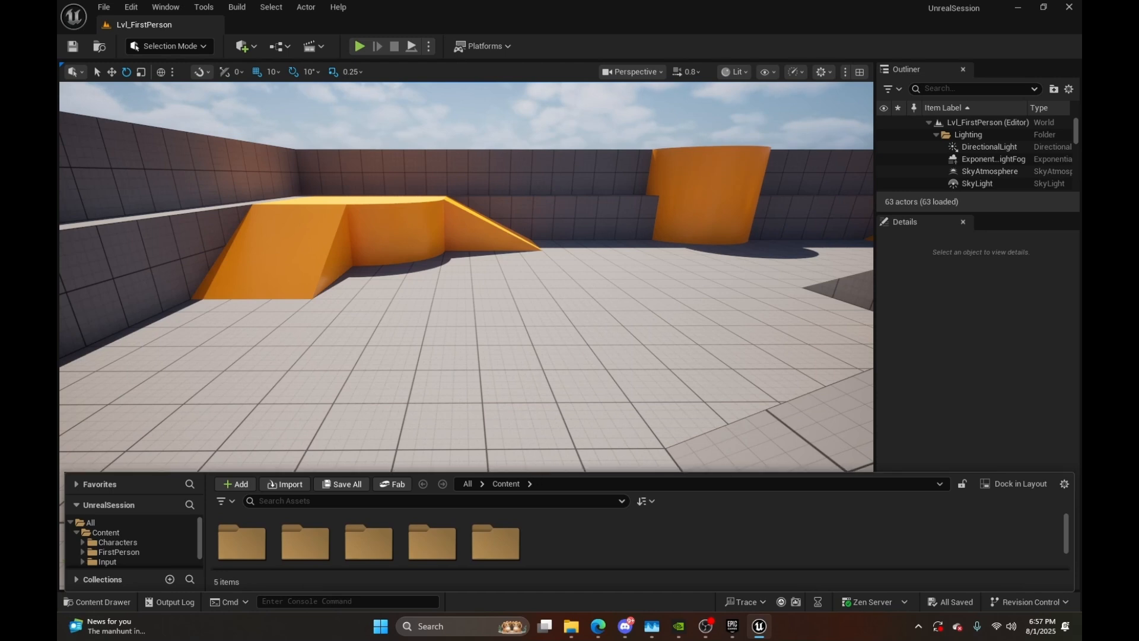
pyautogui.moveTo(566, 470); pyautogui.dragTo(554, 336)
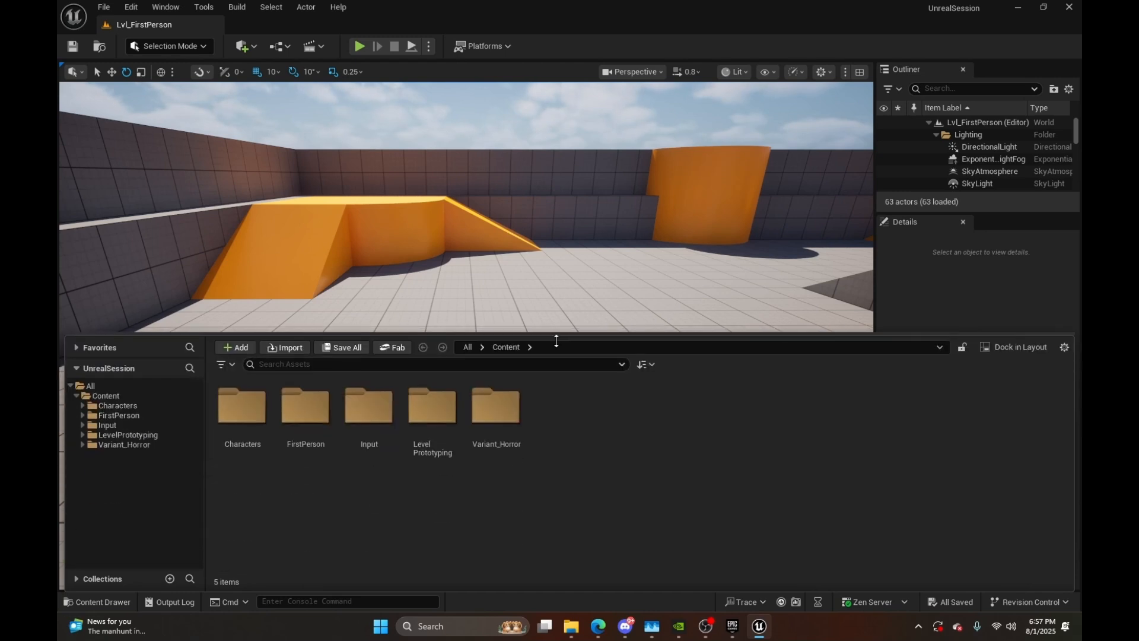
# Browse the Mannequins and Meshes folders inside Characters and the FirstPerson folder, and return to the Content root
pyautogui.doubleClick(242, 415)
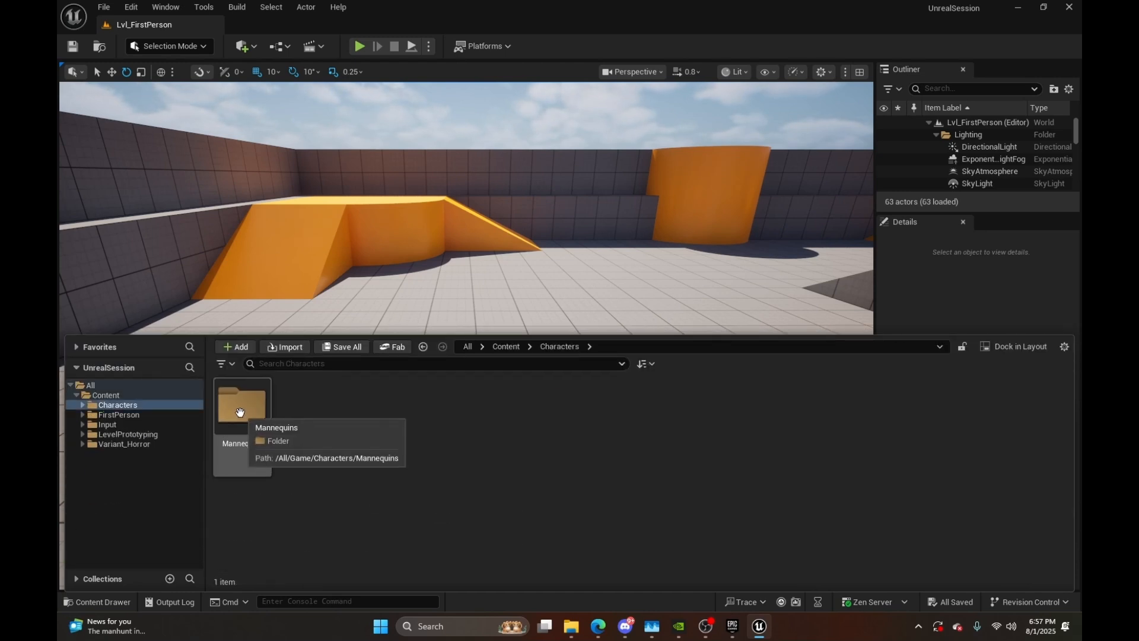
pyautogui.doubleClick(243, 410)
pyautogui.click(236, 408)
pyautogui.doubleClick(359, 419)
pyautogui.hotkey('alt', 'Left')
pyautogui.hotkey('alt', 'Left')
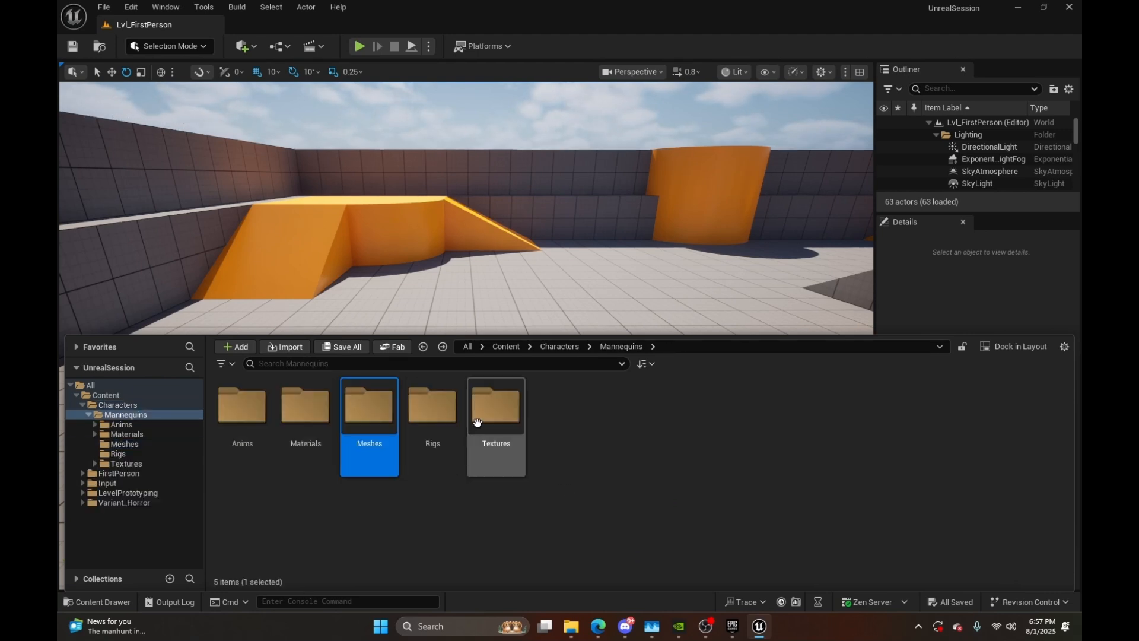
pyautogui.hotkey('alt', 'Left')
pyautogui.doubleClick(306, 410)
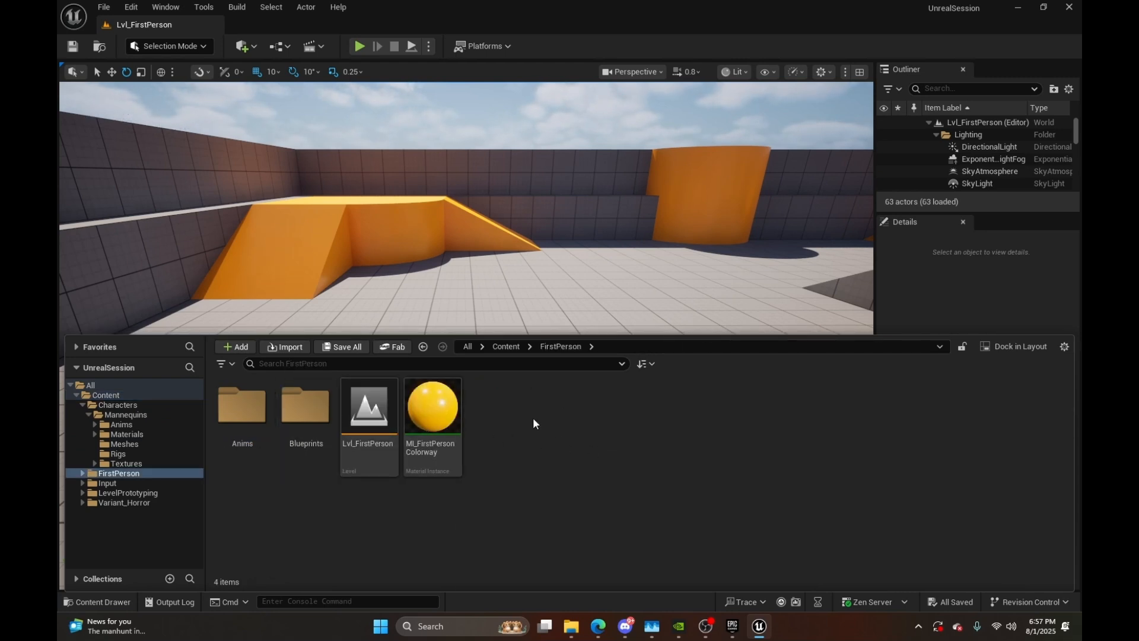
pyautogui.hotkey('alt', 'Left')
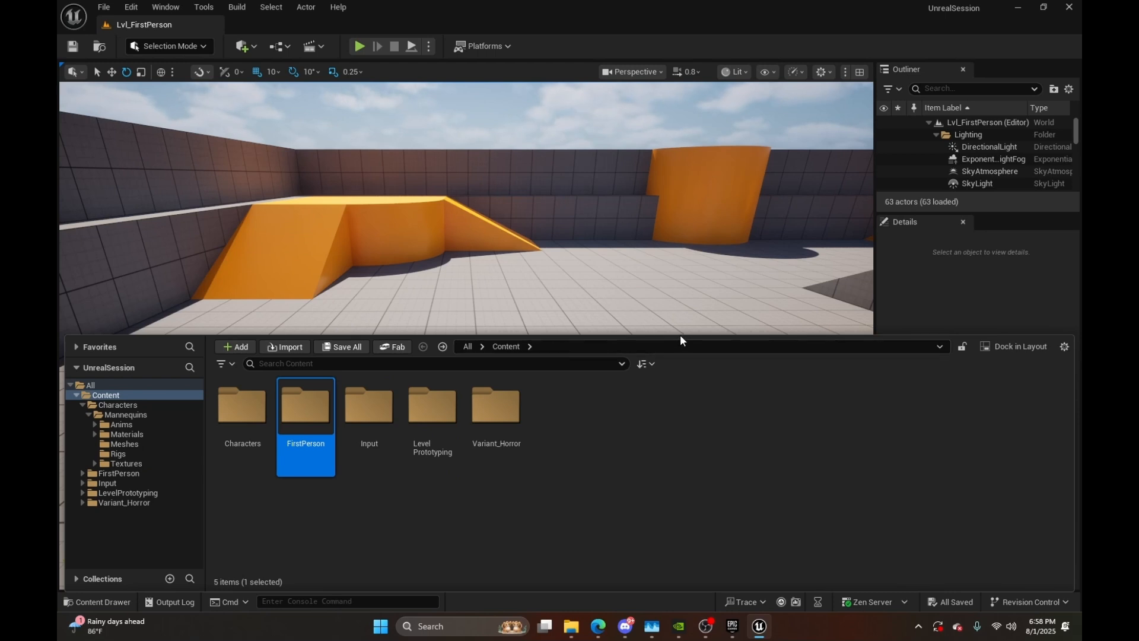
# Dismiss the Content Drawer and fly the camera up to examine the arena from above
pyautogui.moveTo(974, 331); pyautogui.dragTo(914, 374)
pyautogui.moveTo(653, 279); pyautogui.dragTo(721, 261, button='right')
pyautogui.press('s')
pyautogui.press('e')
pyautogui.moveTo(552, 252); pyautogui.dragTo(786, 290, button='right')
pyautogui.press('a')
pyautogui.press('e')
pyautogui.press('q')
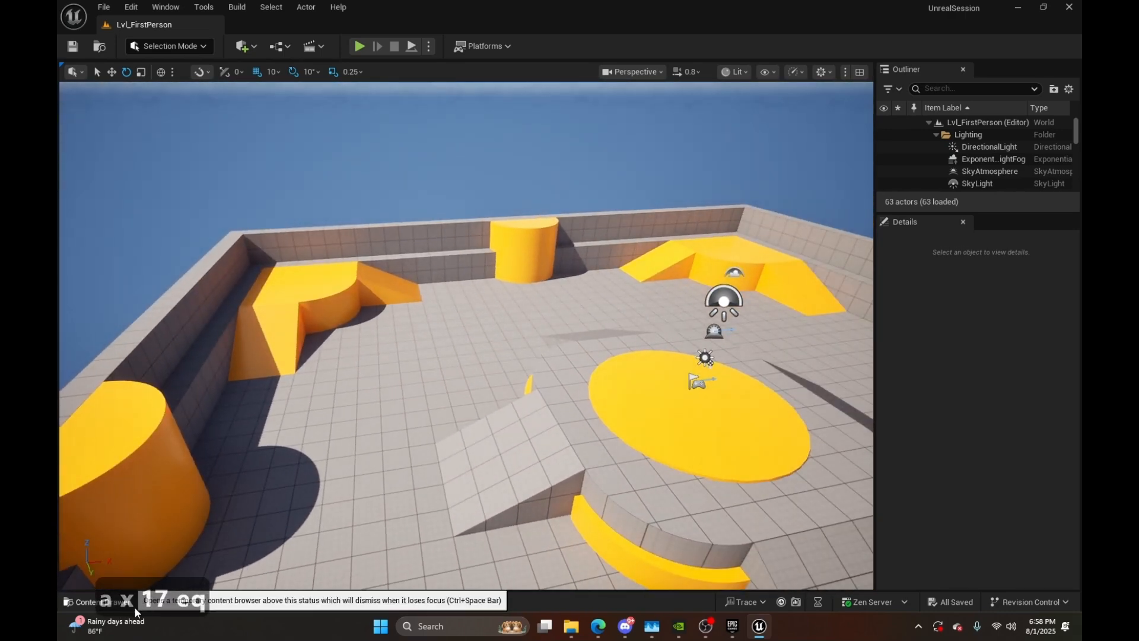
# Open and close the Output Log, and check the Revision Control options
pyautogui.click(175, 602)
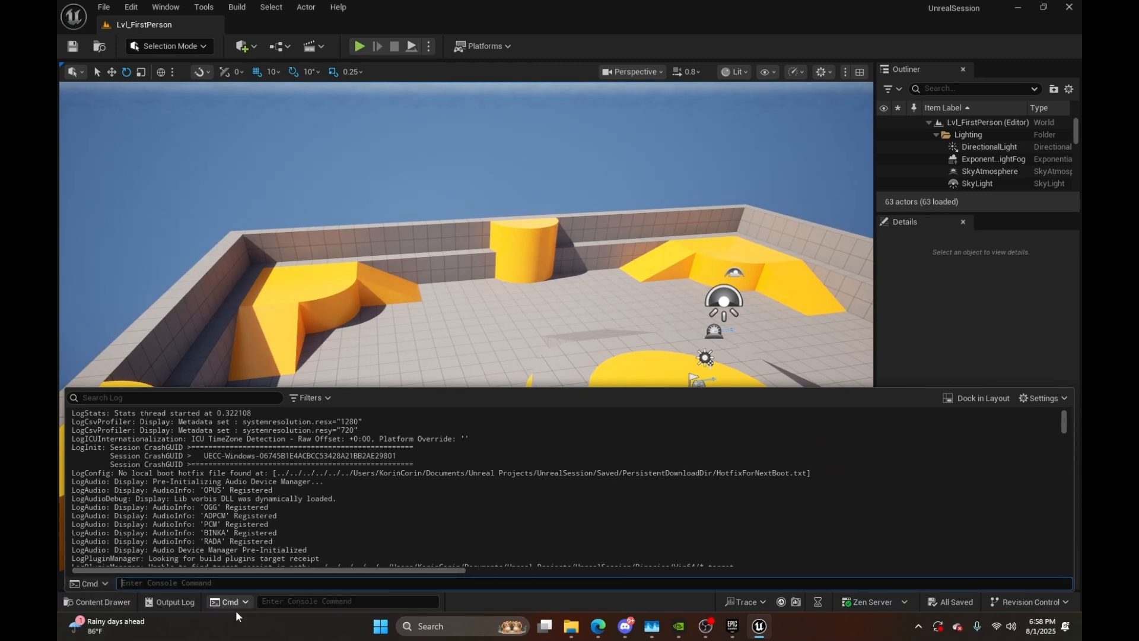
pyautogui.click(178, 602)
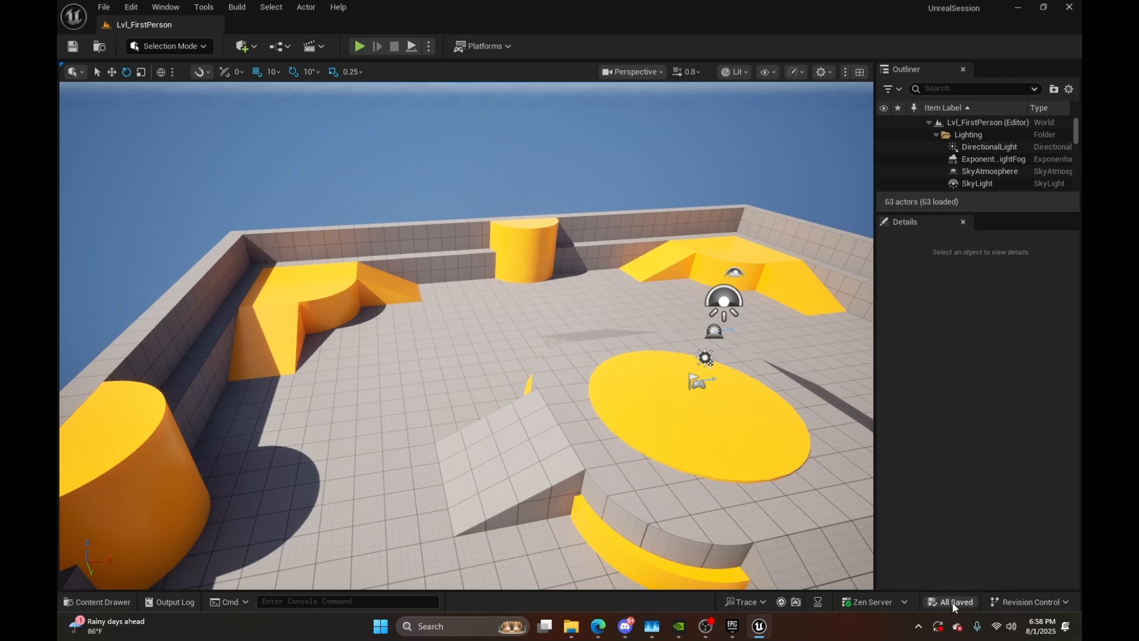
pyautogui.click(1065, 603)
pyautogui.click(1066, 604)
# Enlarge the Outliner downward so that more of the level's actor list is shown, and look further down it
pyautogui.moveTo(495, 422); pyautogui.dragTo(506, 414, button='middle')
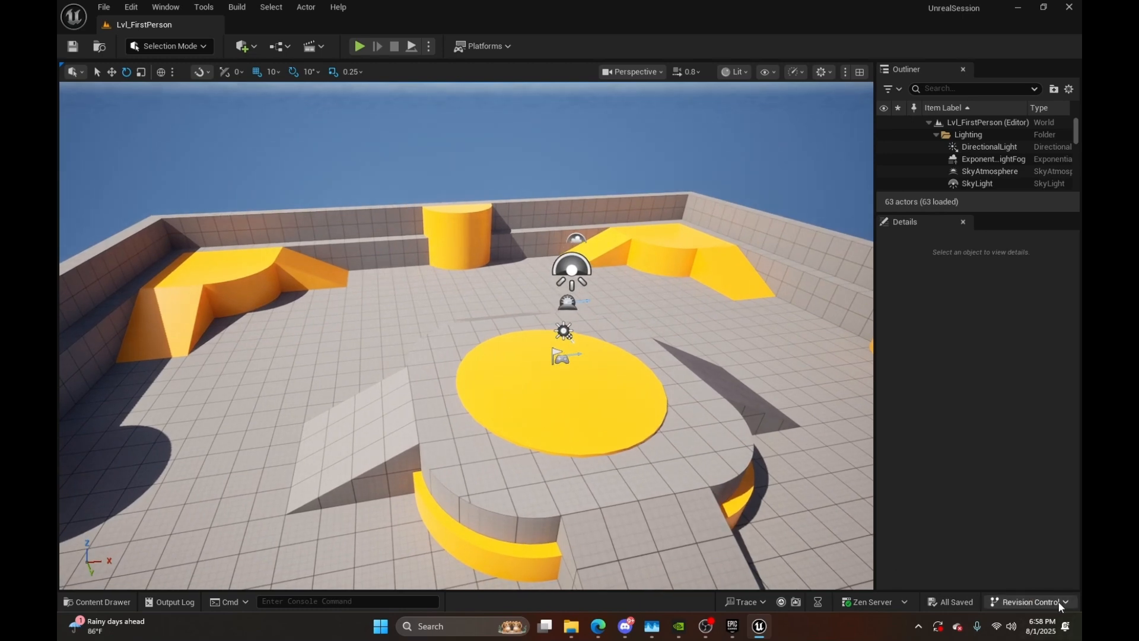
pyautogui.press('a')
pyautogui.moveTo(466, 335); pyautogui.dragTo(623, 364, button='right')
pyautogui.press('e')
pyautogui.press('q')
pyautogui.press('s')
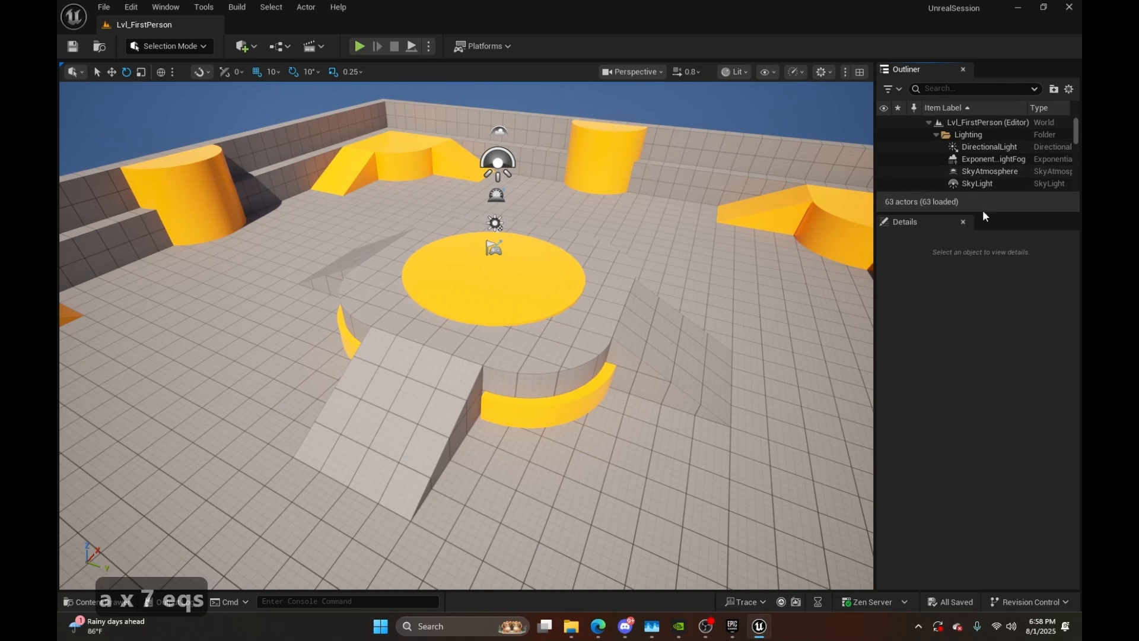
pyautogui.moveTo(998, 213); pyautogui.dragTo(987, 429)
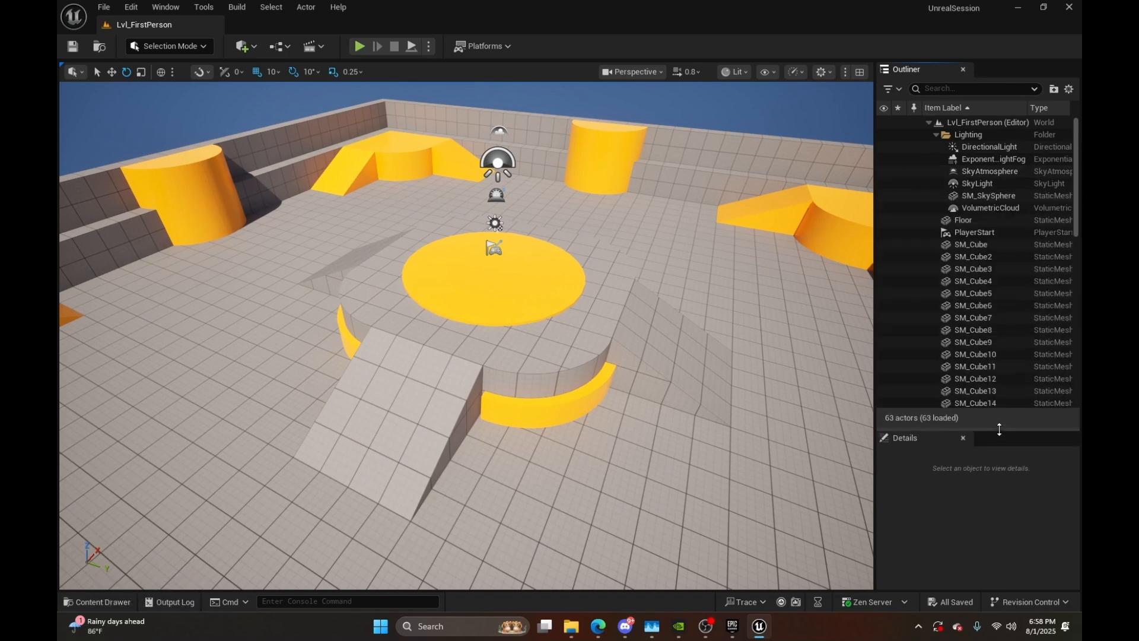
pyautogui.scroll(-3, 954, 266)
# Fly over the level to examine the central platform, the ramps, the cylinders and the surrounding walls
pyautogui.moveTo(716, 296); pyautogui.dragTo(760, 303, button='right')
pyautogui.press('a')
pyautogui.press('a')
pyautogui.press('e')
pyautogui.press('q')
pyautogui.press('d')
pyautogui.press('e')
pyautogui.press('q')
pyautogui.press('q')
pyautogui.press('q')
pyautogui.press('q')
pyautogui.press('q')
pyautogui.press('q')
pyautogui.press('q')
pyautogui.press('q')
pyautogui.press('s')
pyautogui.press('e')
pyautogui.press('w')
pyautogui.press('d')
pyautogui.press('q')
pyautogui.press('q')
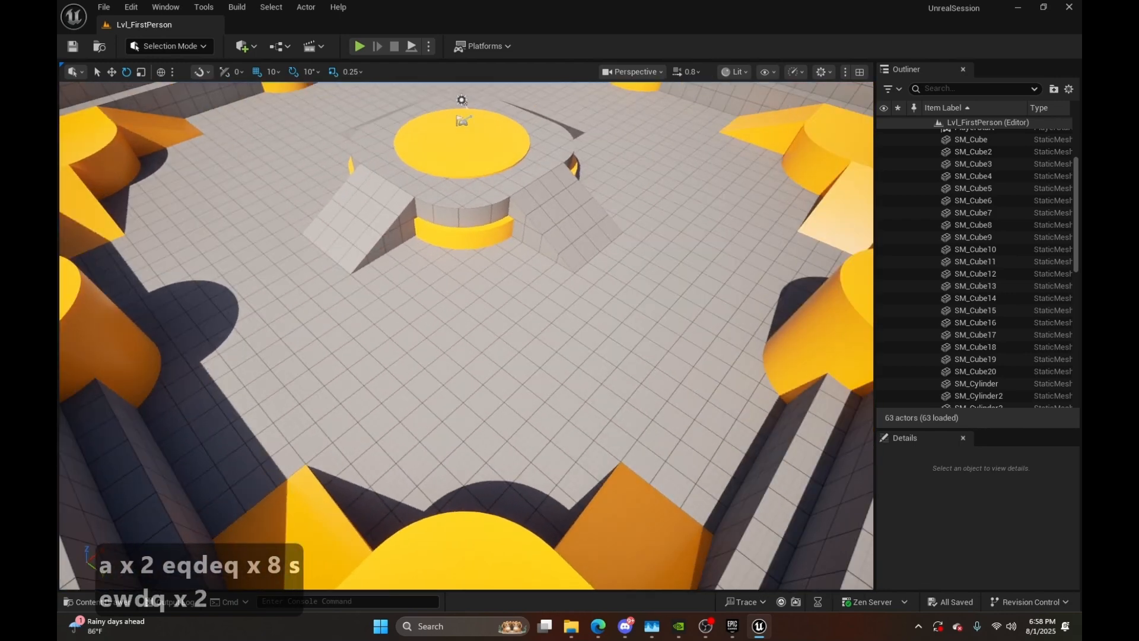
# Select the arena's floor mesh in the viewport
pyautogui.click(552, 332)
pyautogui.moveTo(551, 332); pyautogui.dragTo(456, 306, button='right')
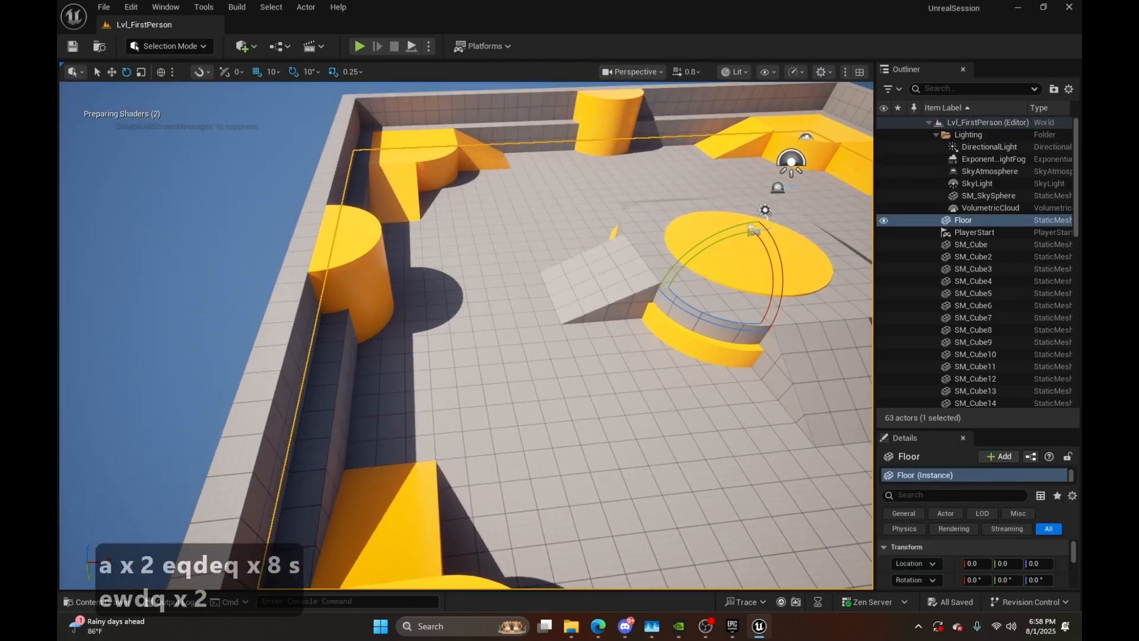
pyautogui.scroll(-1, 1009, 267)
pyautogui.scroll(1, 1003, 238)
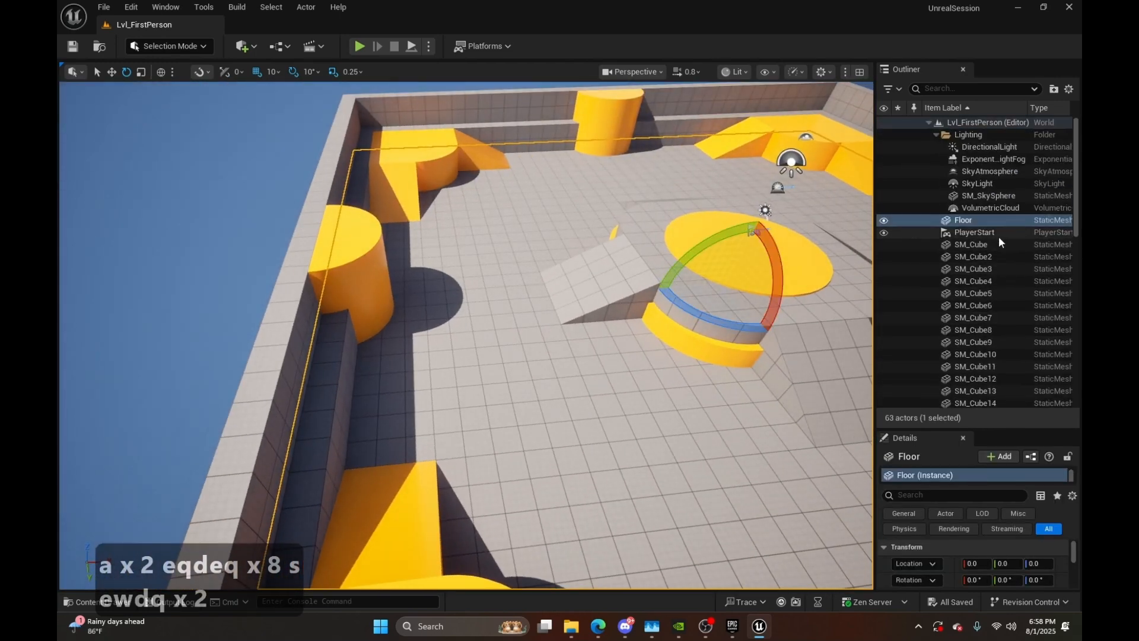
# Toggle the Floor actor's visibility off and back on
pyautogui.click(882, 220)
pyautogui.click(882, 220)
pyautogui.click(882, 221)
pyautogui.moveTo(760, 228); pyautogui.dragTo(830, 221, button='right')
pyautogui.click(884, 221)
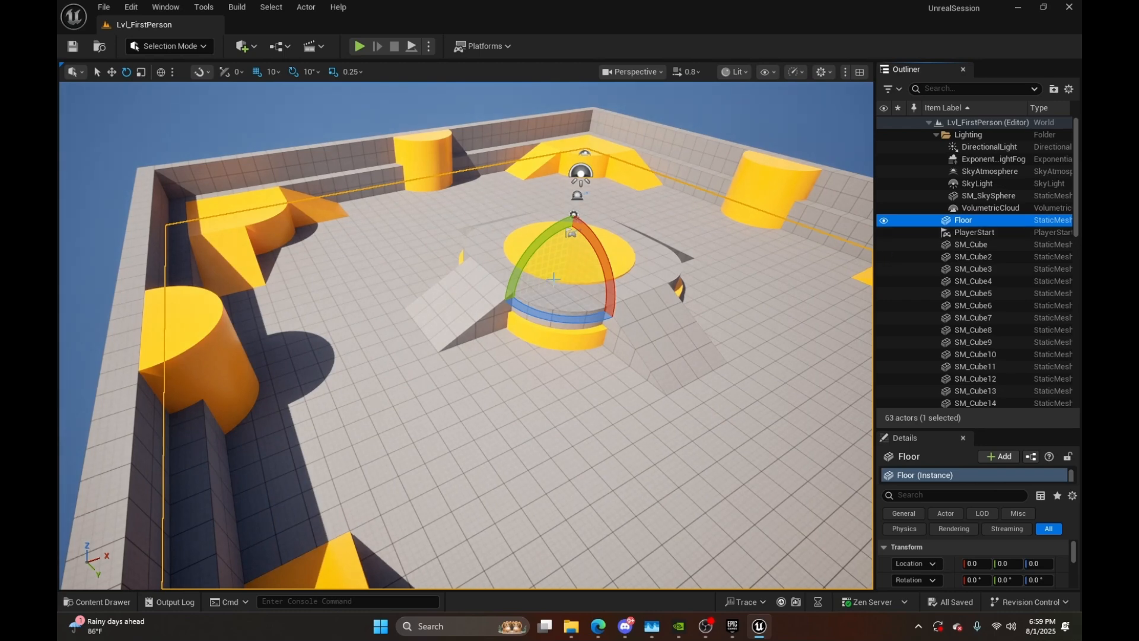
# Look through the whole Outliner list and return to its beginning
pyautogui.moveTo(668, 369); pyautogui.dragTo(667, 369, button='right')
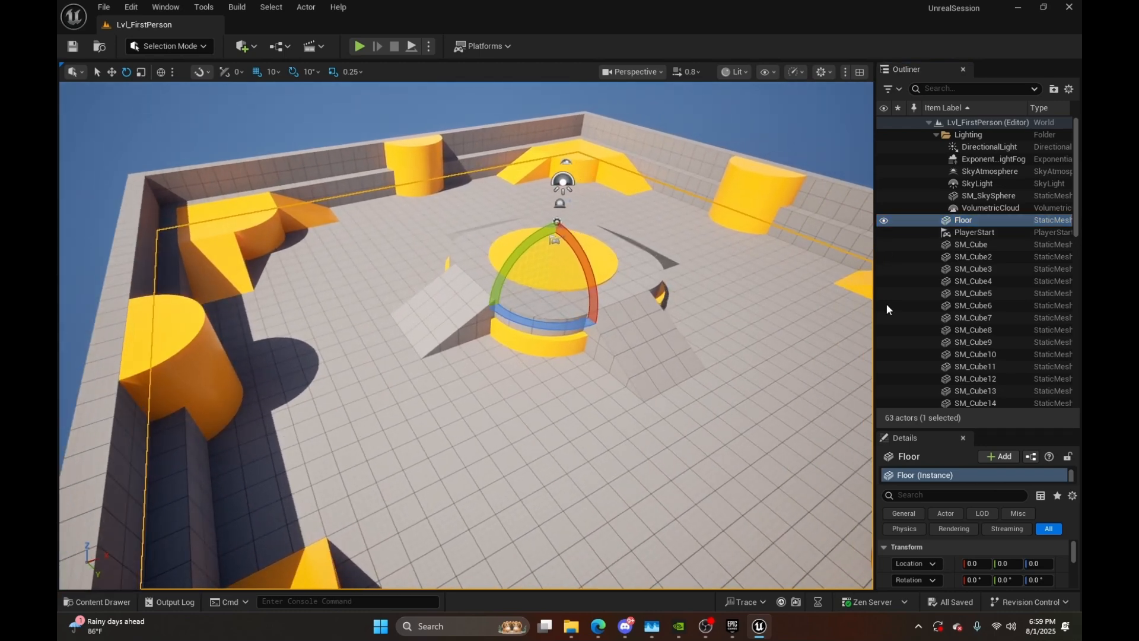
pyautogui.scroll(-12, 969, 247)
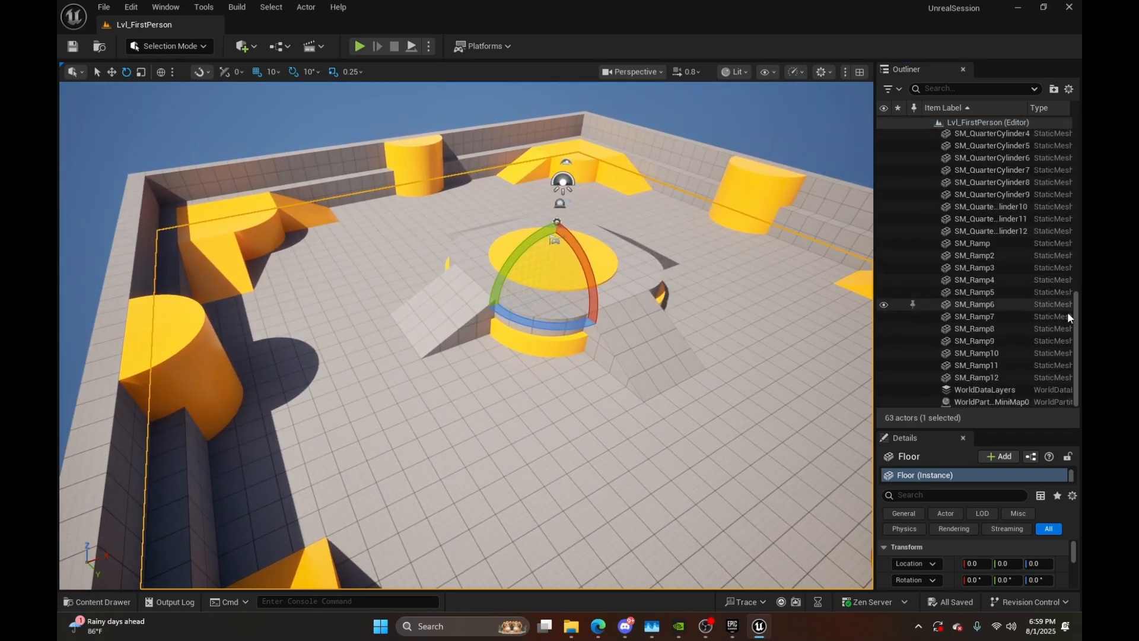
pyautogui.moveTo(1075, 328); pyautogui.dragTo(1059, 130)
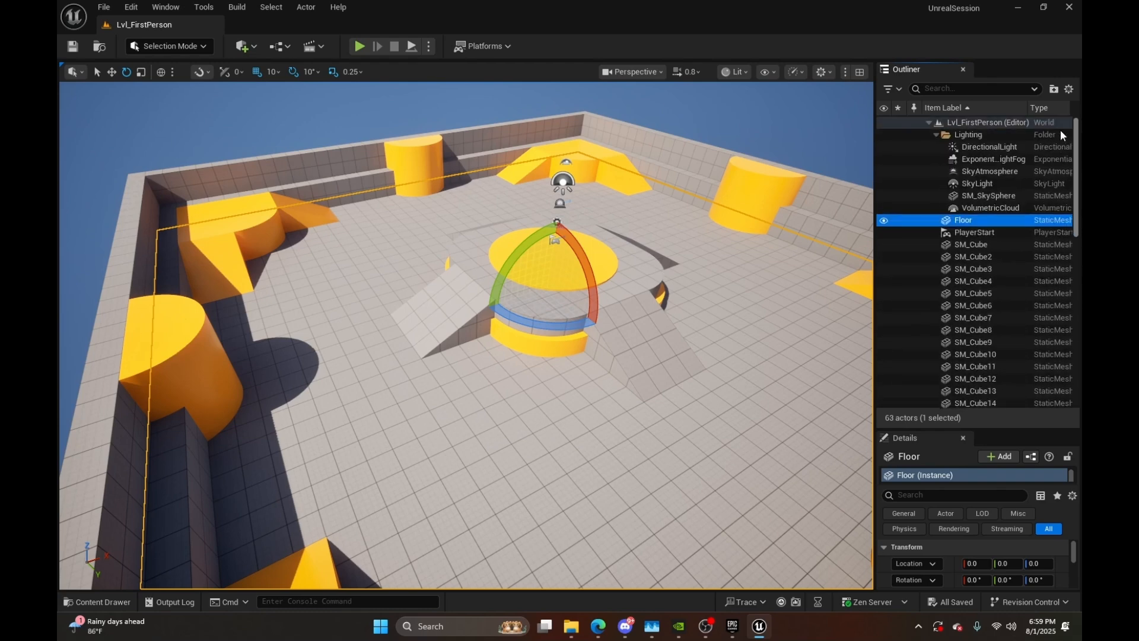
# Try to delete the SkyLight actor and look through its context actions
pyautogui.click(1057, 184)
pyautogui.moveTo(714, 201); pyautogui.dragTo(731, 180, button='right')
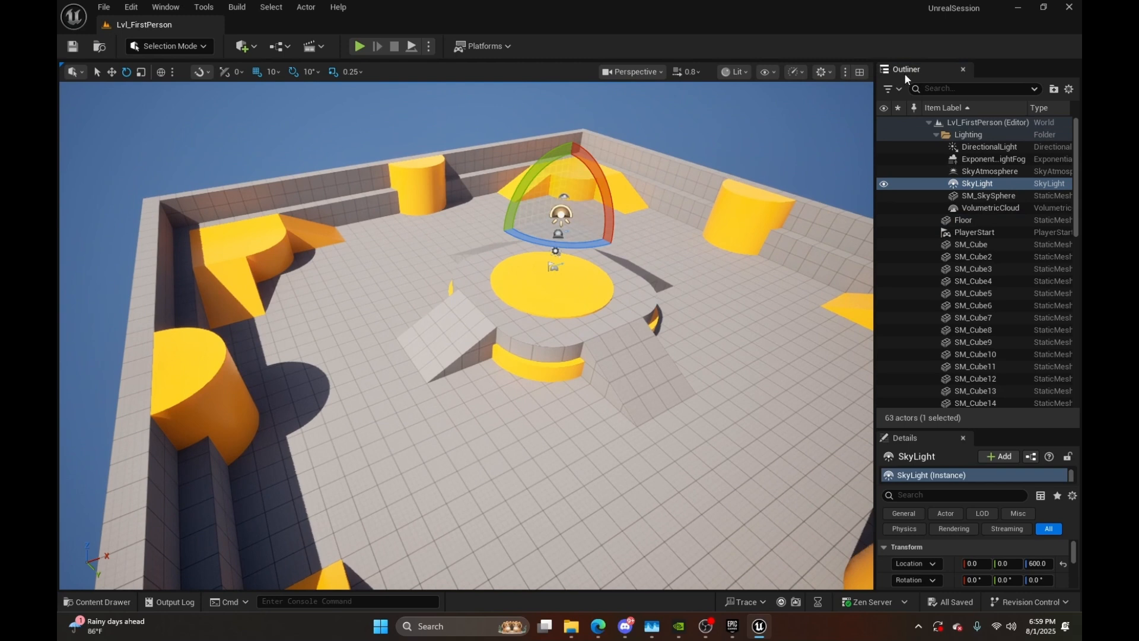
pyautogui.press('Delete')
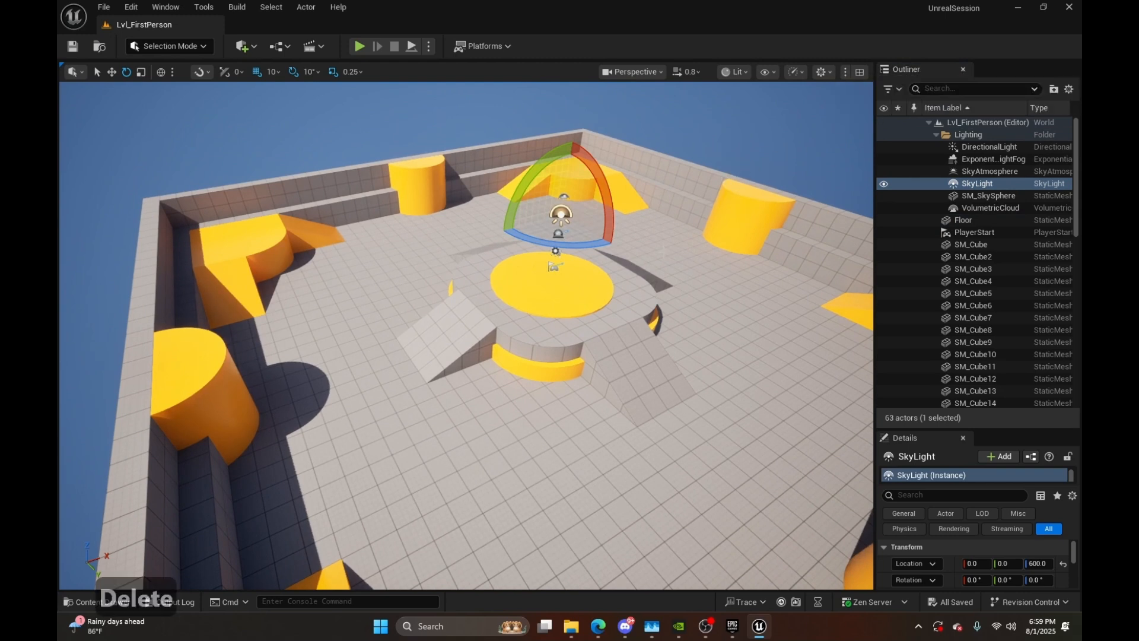
pyautogui.press('BackSpace')
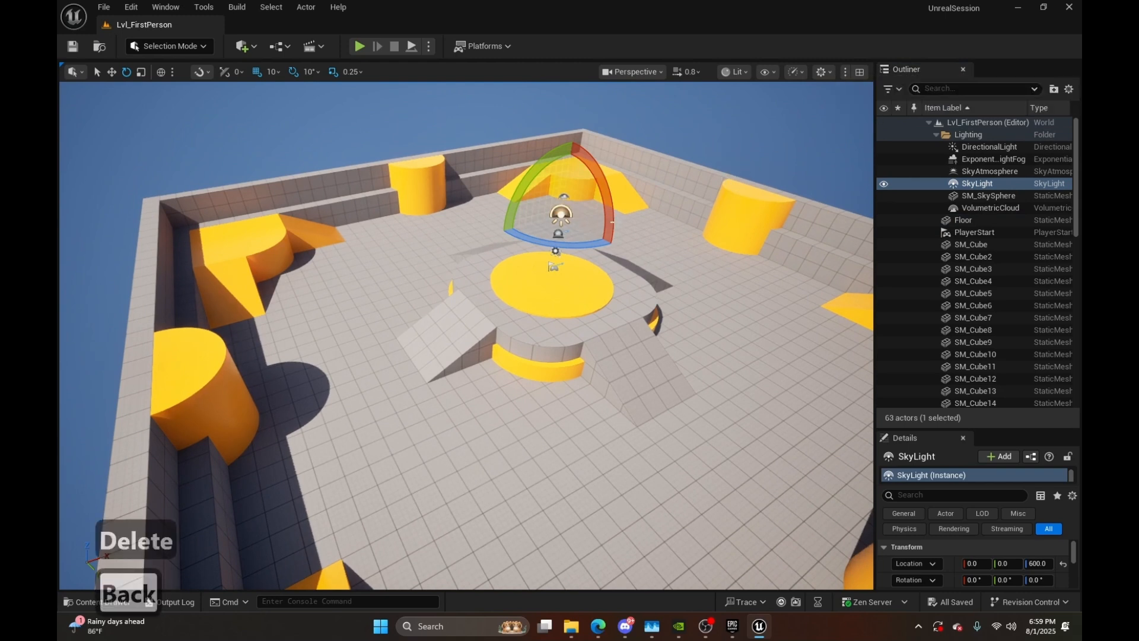
pyautogui.moveTo(553, 296); pyautogui.dragTo(596, 273, button='middle')
pyautogui.press('w')
pyautogui.moveTo(554, 296); pyautogui.dragTo(584, 250, button='right')
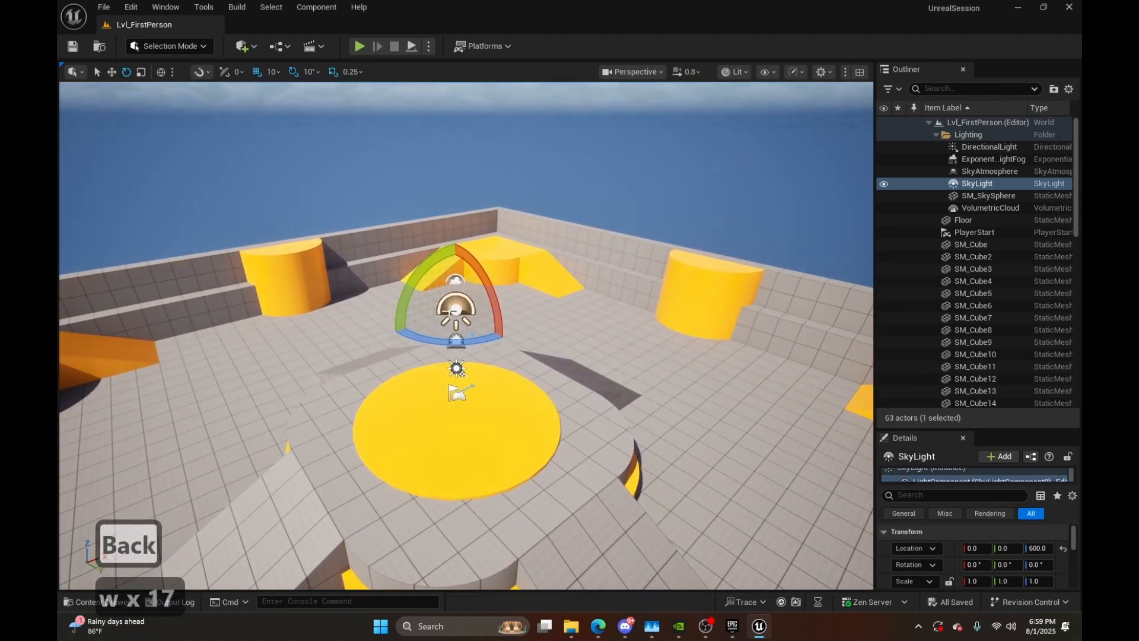
pyautogui.press('BackSpace')
pyautogui.press('Delete')
pyautogui.rightClick(991, 185)
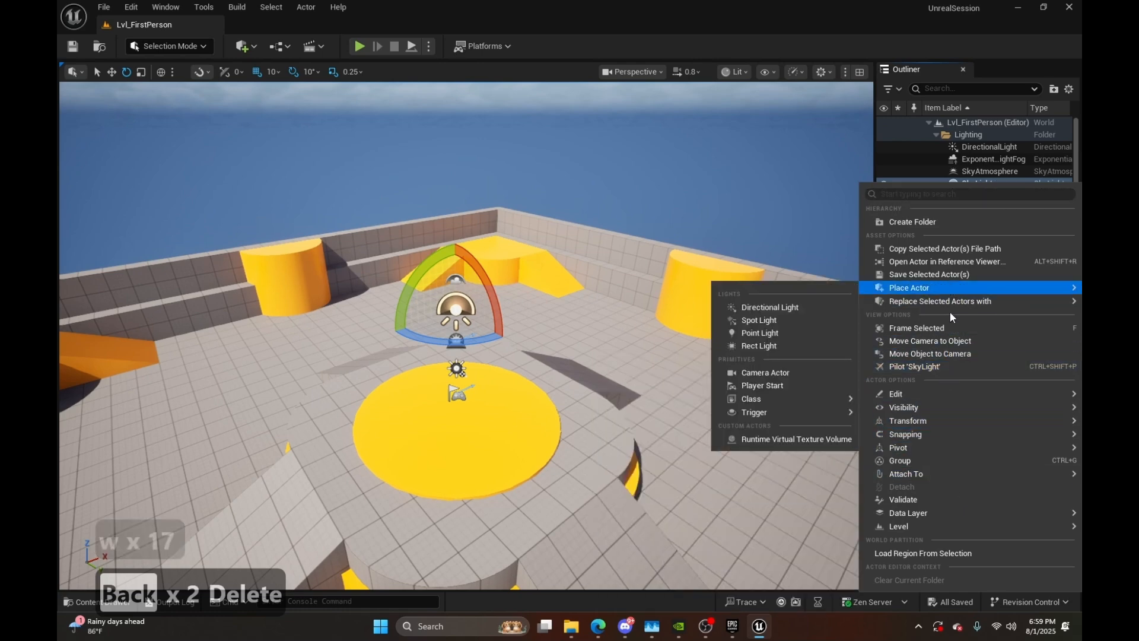
pyautogui.moveTo(929, 474)
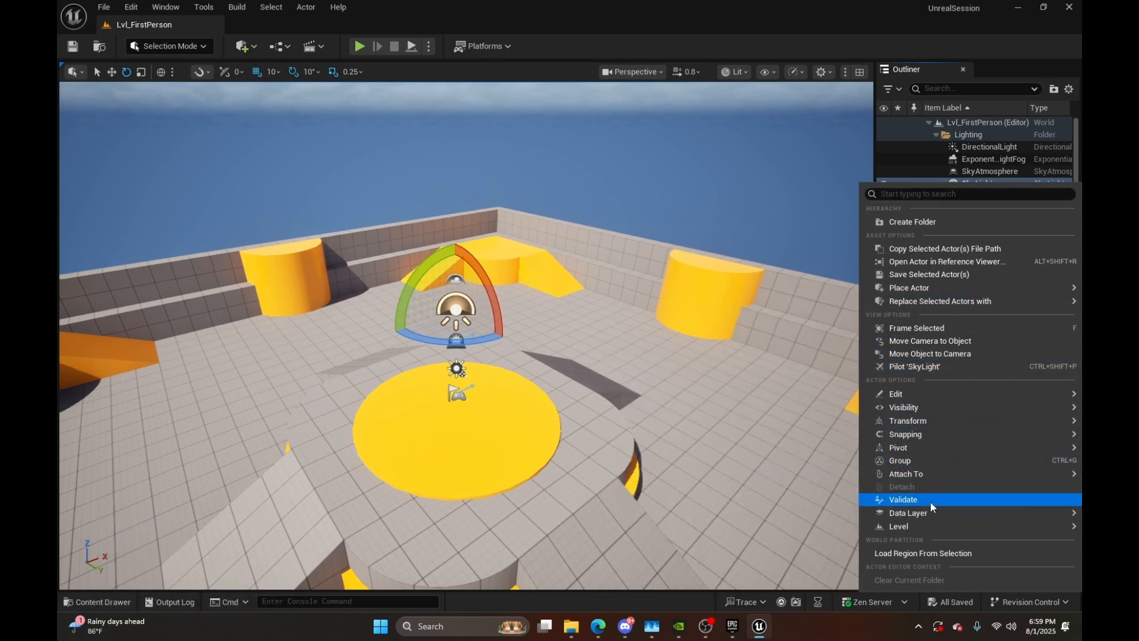
# Select the floor in the viewport, delete it and undo the deletion
pyautogui.click(762, 367)
pyautogui.press('BackSpace')
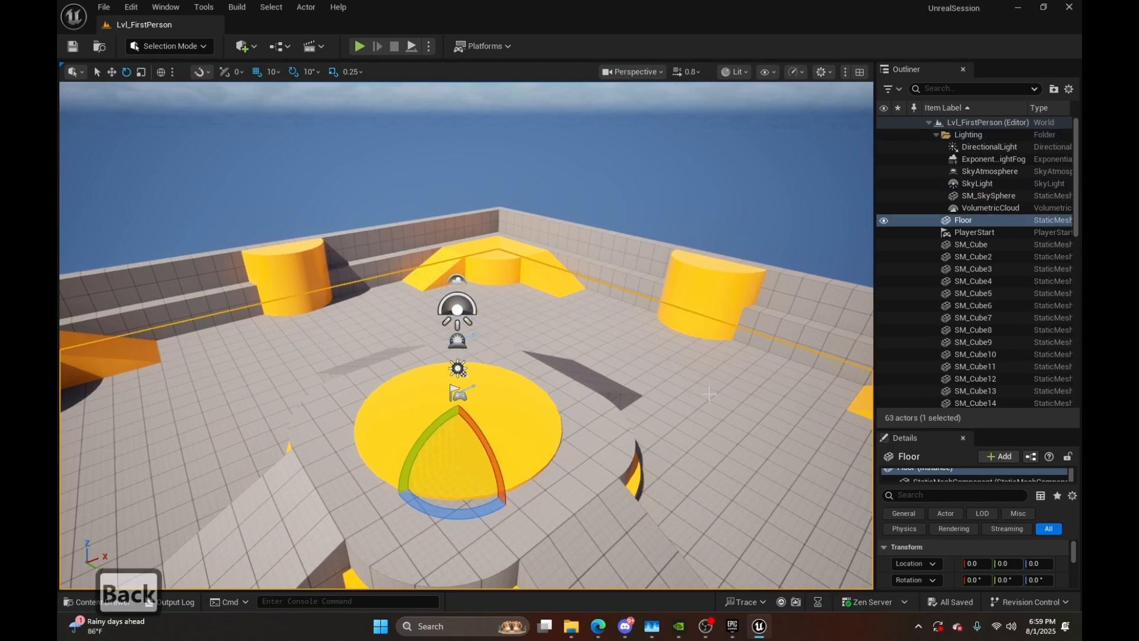
pyautogui.moveTo(736, 376); pyautogui.dragTo(782, 379, button='middle')
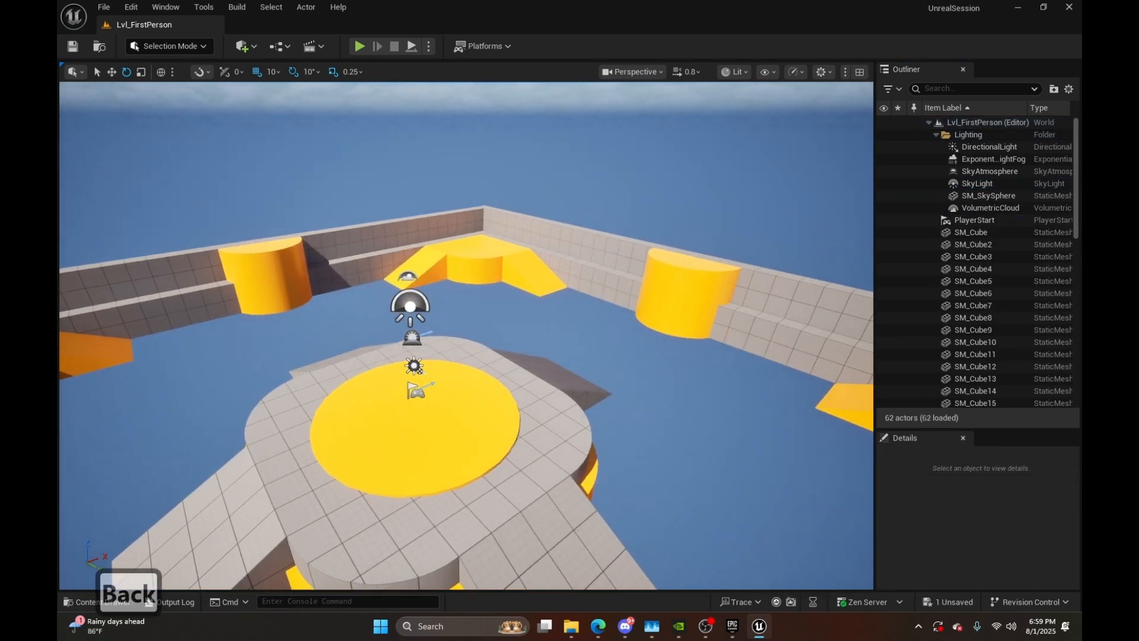
pyautogui.hotkey('ctrl', 'z')
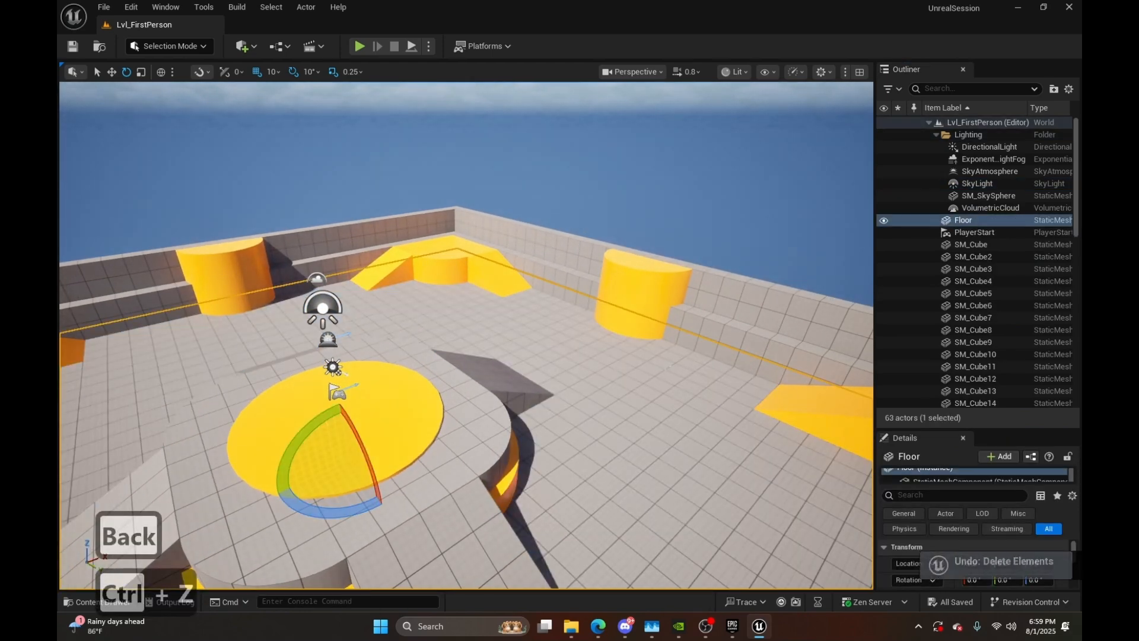
# Delete the Floor actor from the level
pyautogui.press('d')
pyautogui.press('e')
pyautogui.press('d')
pyautogui.press('e')
pyautogui.press('d')
pyautogui.press('e')
pyautogui.press('d')
pyautogui.press('e')
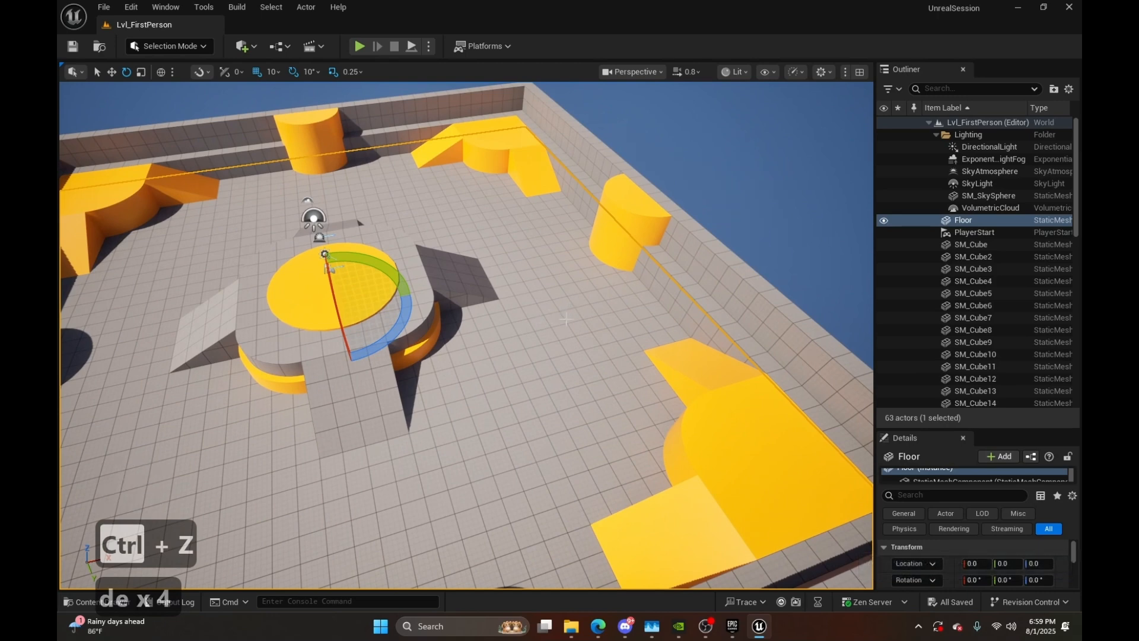
pyautogui.moveTo(579, 331); pyautogui.dragTo(580, 328, button='right')
pyautogui.press('Delete')
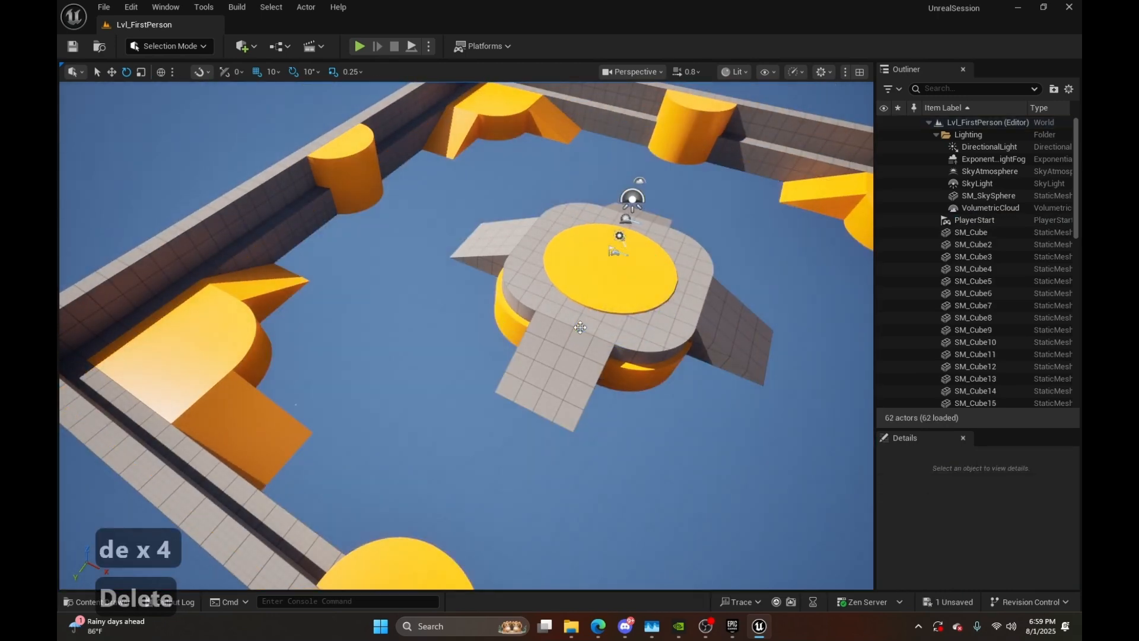
# Select the sky sphere behind the arena and undo that selection
pyautogui.moveTo(580, 326); pyautogui.dragTo(587, 322, button='right')
pyautogui.press('a')
pyautogui.press('d')
pyautogui.press('q')
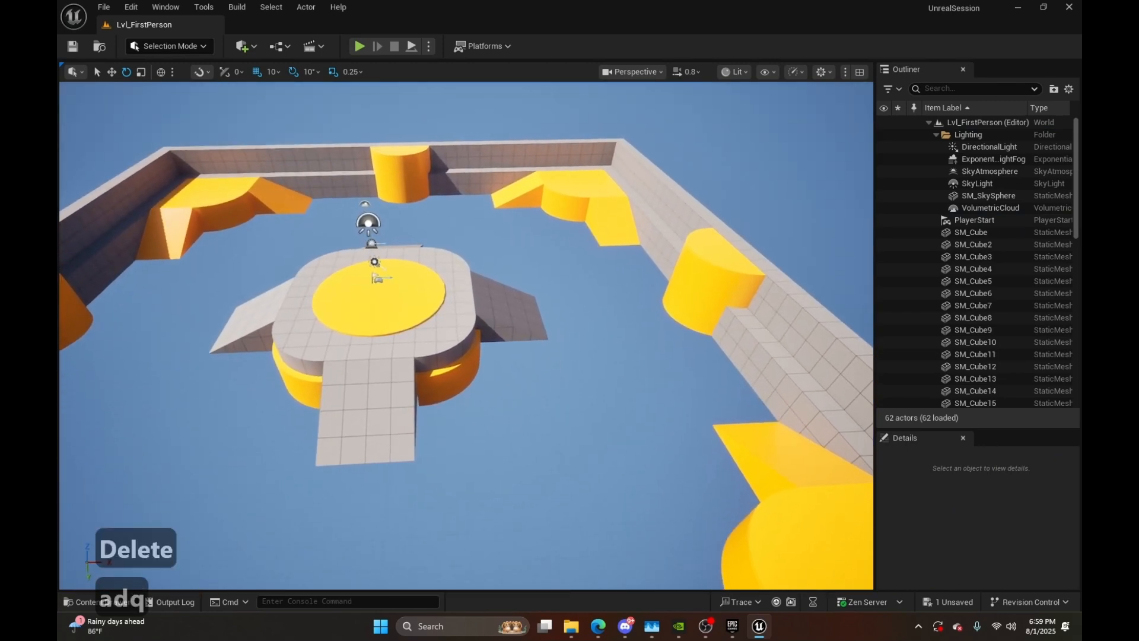
pyautogui.rightClick(556, 331)
pyautogui.moveTo(495, 418); pyautogui.dragTo(488, 421, button='right')
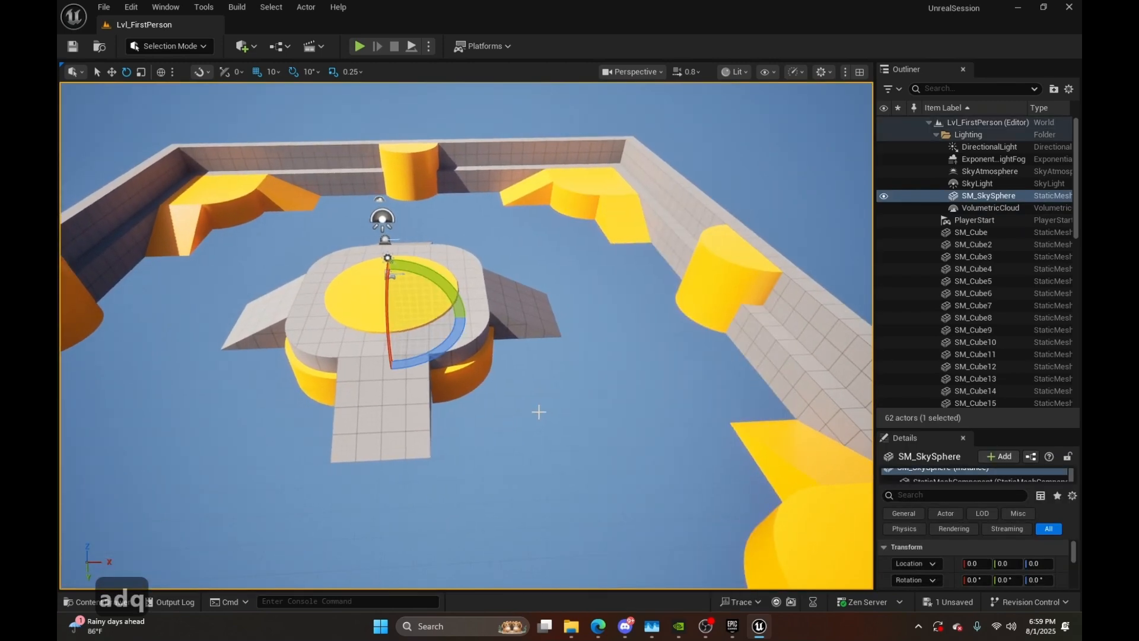
pyautogui.hotkey('ctrl', 'z')
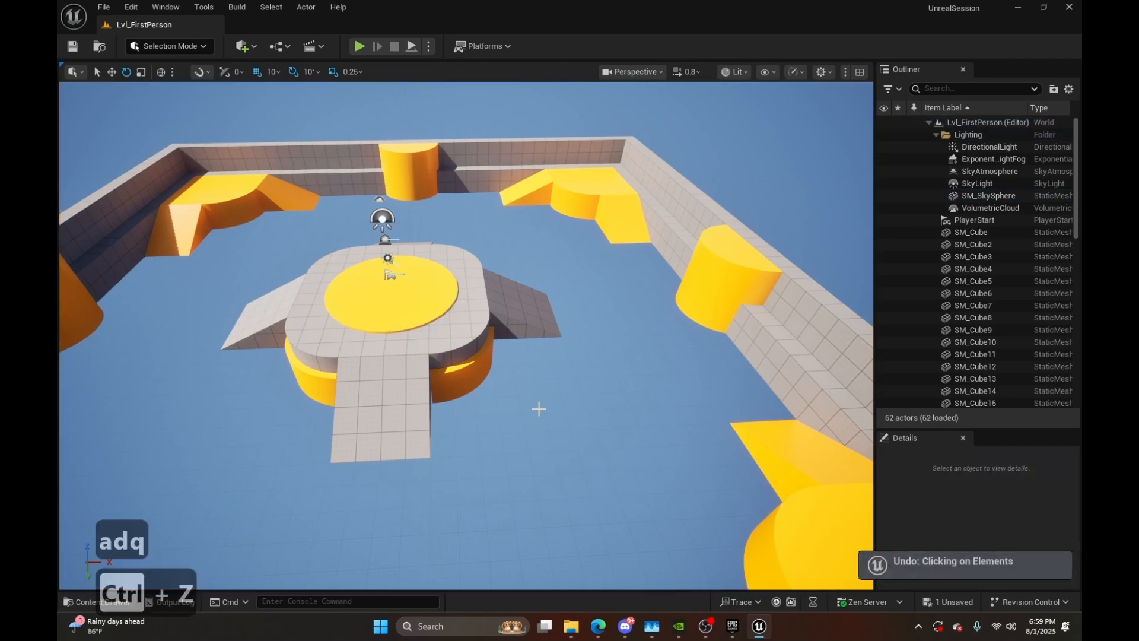
# Undo the deletion of the Floor actor to bring the arena floor back
pyautogui.hotkey('ctrl', 'z')
pyautogui.press('w')
pyautogui.moveTo(489, 420); pyautogui.dragTo(516, 436, button='right')
pyautogui.press('a')
pyautogui.press('d')
pyautogui.press('w')
pyautogui.press('e')
pyautogui.press('e')
pyautogui.press('e')
pyautogui.press('e')
pyautogui.press('e')
pyautogui.press('a')
# Maximize the editor window again and enlarge the Details panel upward over the Outliner
pyautogui.moveTo(974, 432); pyautogui.dragTo(981, 427)
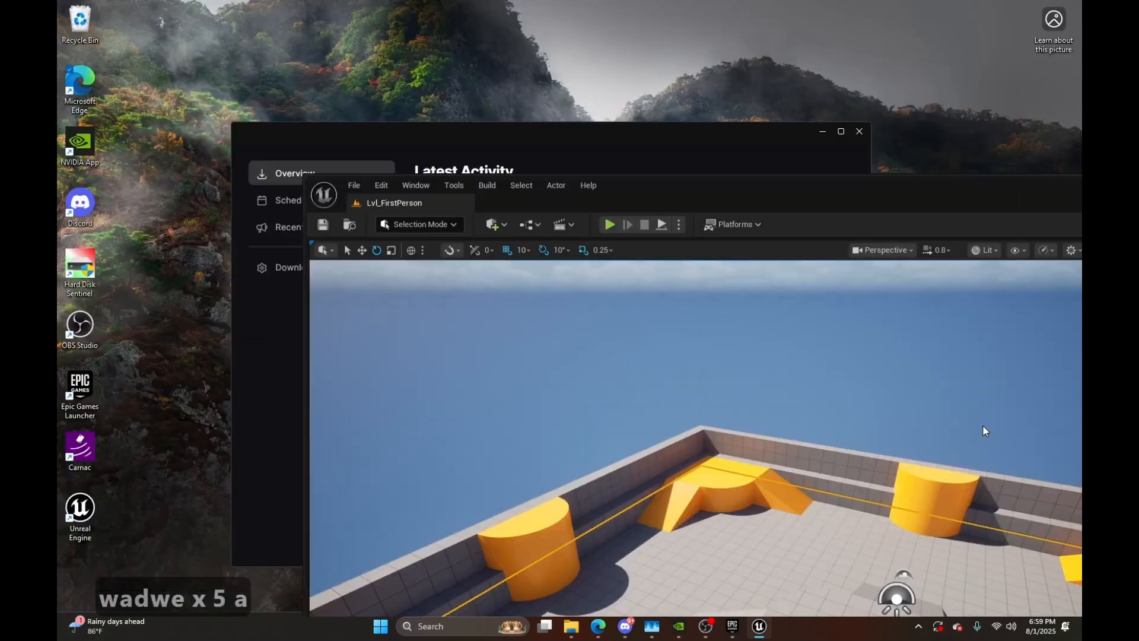
pyautogui.doubleClick(910, 183)
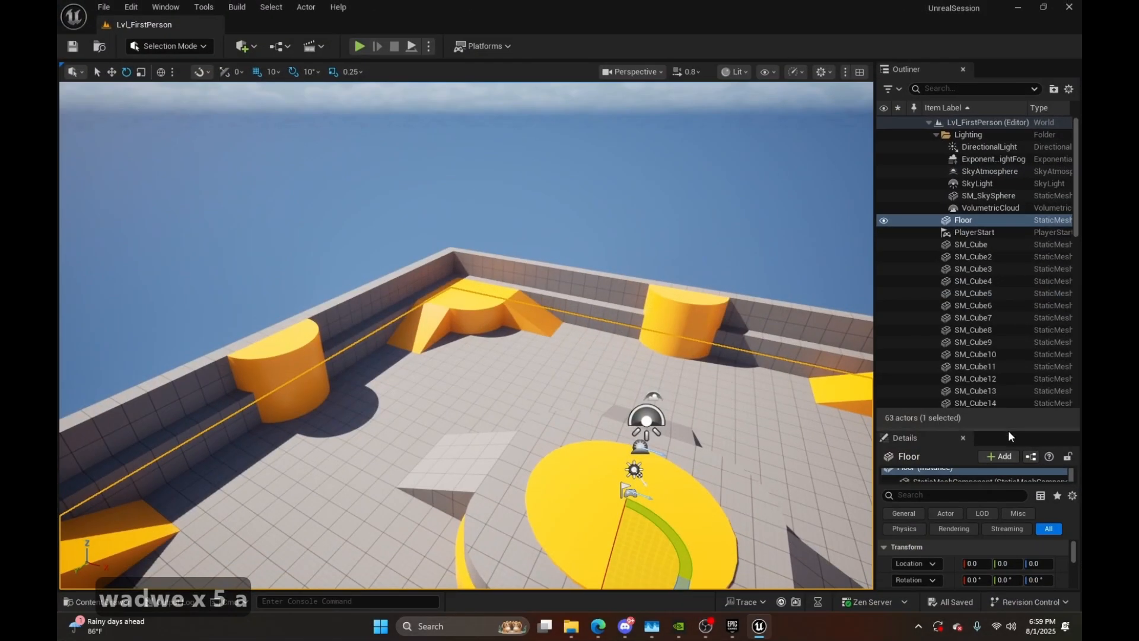
pyautogui.moveTo(1010, 422); pyautogui.dragTo(990, 107)
# Select the yellow quarter cylinder SM_Cylinder6 against the arena wall and move in close to it
pyautogui.moveTo(630, 329); pyautogui.dragTo(560, 362, button='right')
pyautogui.press('w')
pyautogui.press('a')
pyautogui.press('e')
pyautogui.press('w')
pyautogui.press('q')
pyautogui.press('q')
pyautogui.press('e')
pyautogui.click(605, 319)
pyautogui.press('e')
pyautogui.press('w')
pyautogui.press('s')
pyautogui.press('q')
pyautogui.press('q')
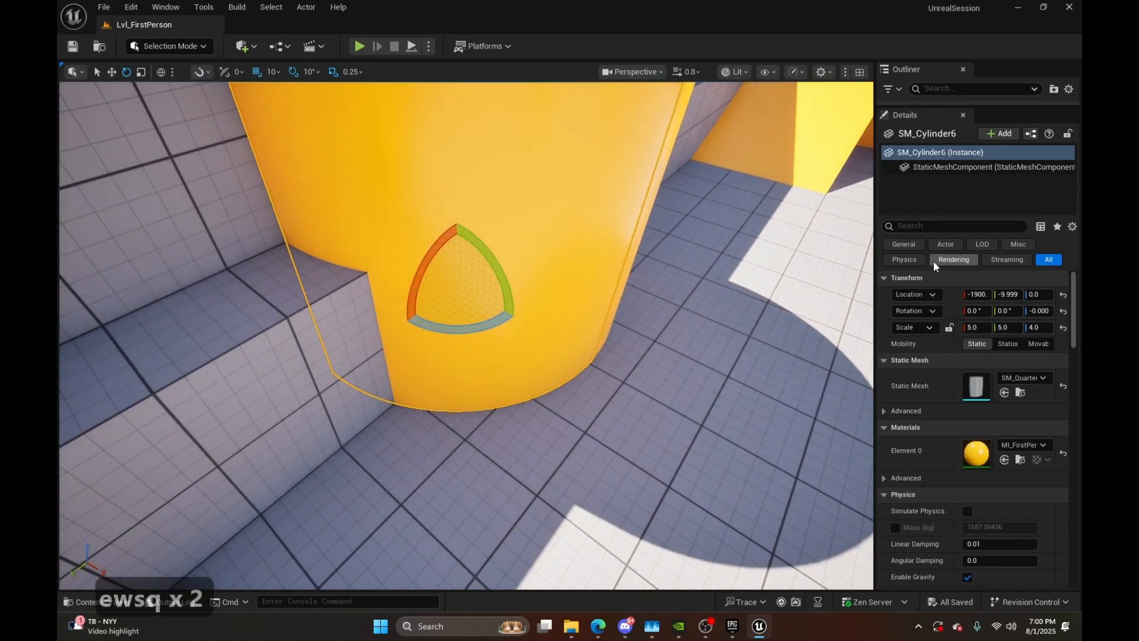
# Examine the selected quarter cylinder while trying the camera's temporary zoom in and out, ending on an elevated view
pyautogui.moveTo(778, 274); pyautogui.dragTo(787, 234, button='right')
pyautogui.press('z')
pyautogui.press('z')
pyautogui.press('x')
pyautogui.press('z')
pyautogui.press('c')
pyautogui.press('c')
pyautogui.press('c')
pyautogui.moveTo(642, 264); pyautogui.dragTo(642, 264, button='right')
pyautogui.press('s')
pyautogui.press('e')
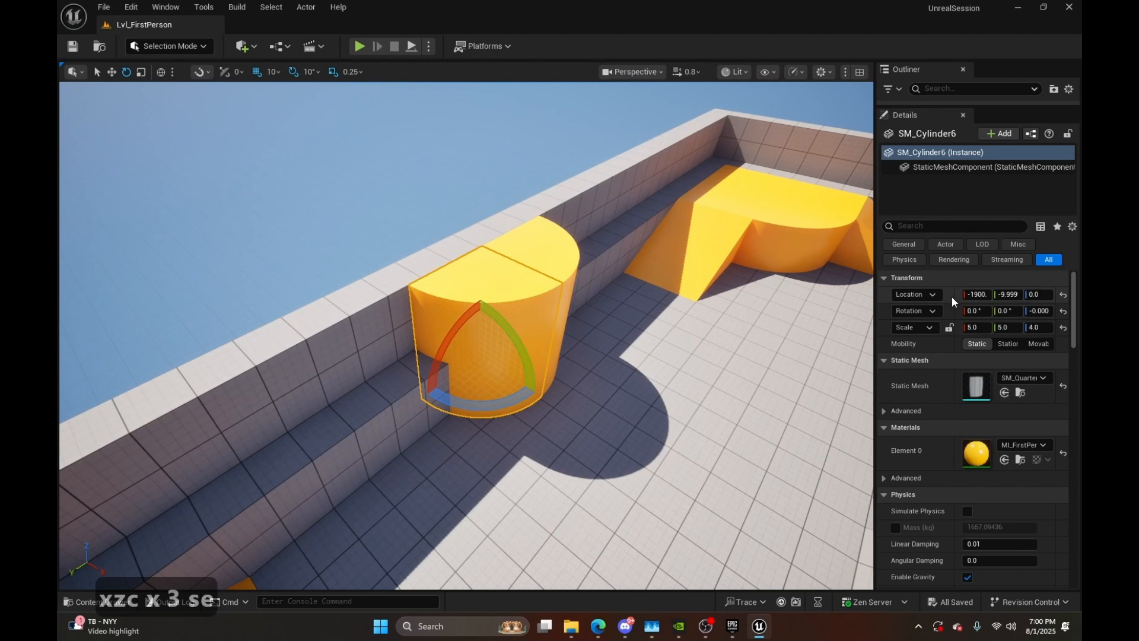
# Try changing the quarter cylinder's X location and its X rotation, undoing each change
pyautogui.moveTo(976, 294); pyautogui.dragTo(980, 293)
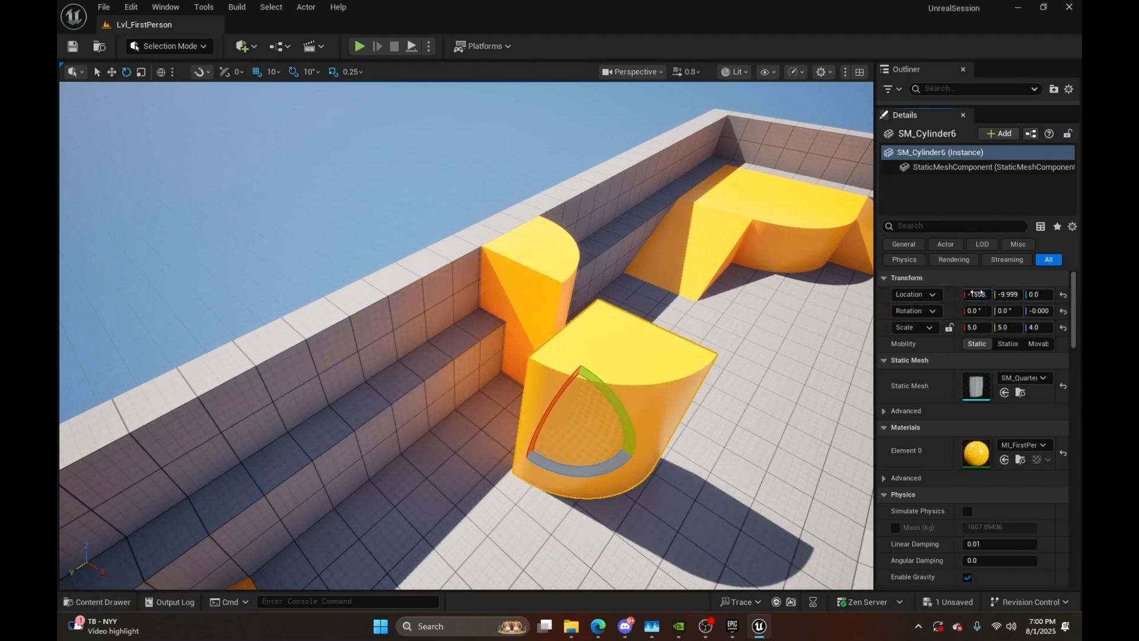
pyautogui.hotkey('ctrl', 'z')
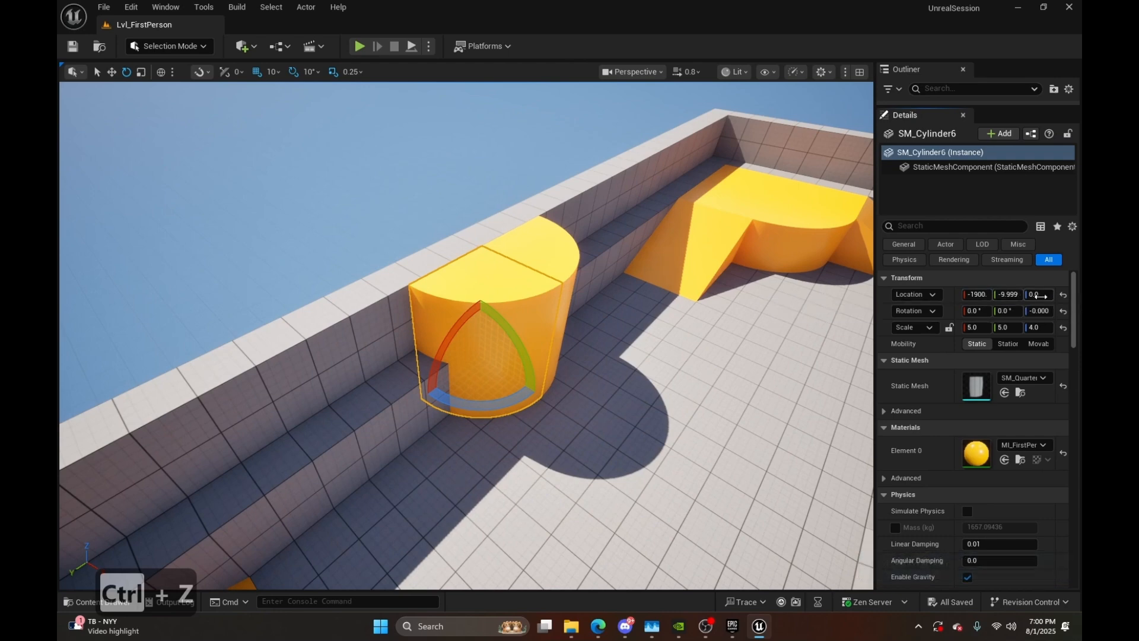
pyautogui.moveTo(700, 332); pyautogui.dragTo(792, 302, button='right')
pyautogui.press('a')
pyautogui.press('s')
pyautogui.press('q')
pyautogui.press('q')
pyautogui.press('q')
pyautogui.press('e')
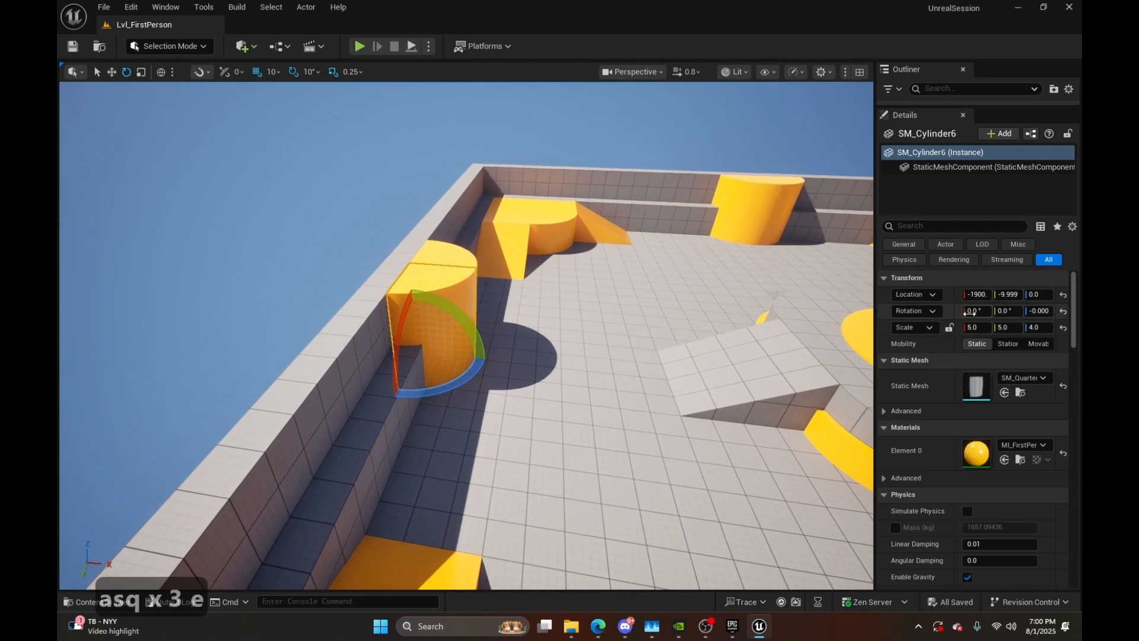
pyautogui.moveTo(979, 313)
pyautogui.mouseDown()
pyautogui.moveTo(996, 313)
pyautogui.moveTo(977, 303)
pyautogui.mouseUp()
pyautogui.hotkey('ctrl', 'z')
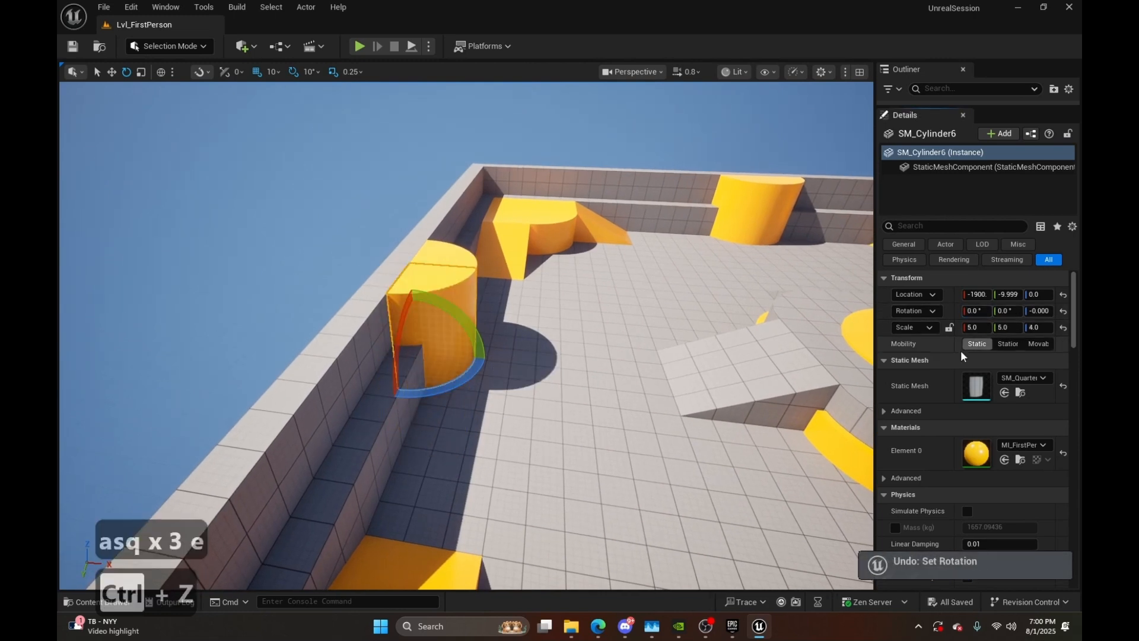
# Swap the quarter cylinder's static mesh for SM_Ramp and undo the swap
pyautogui.scroll(-1, 931, 388)
pyautogui.scroll(-1, 931, 388)
pyautogui.click(1038, 342)
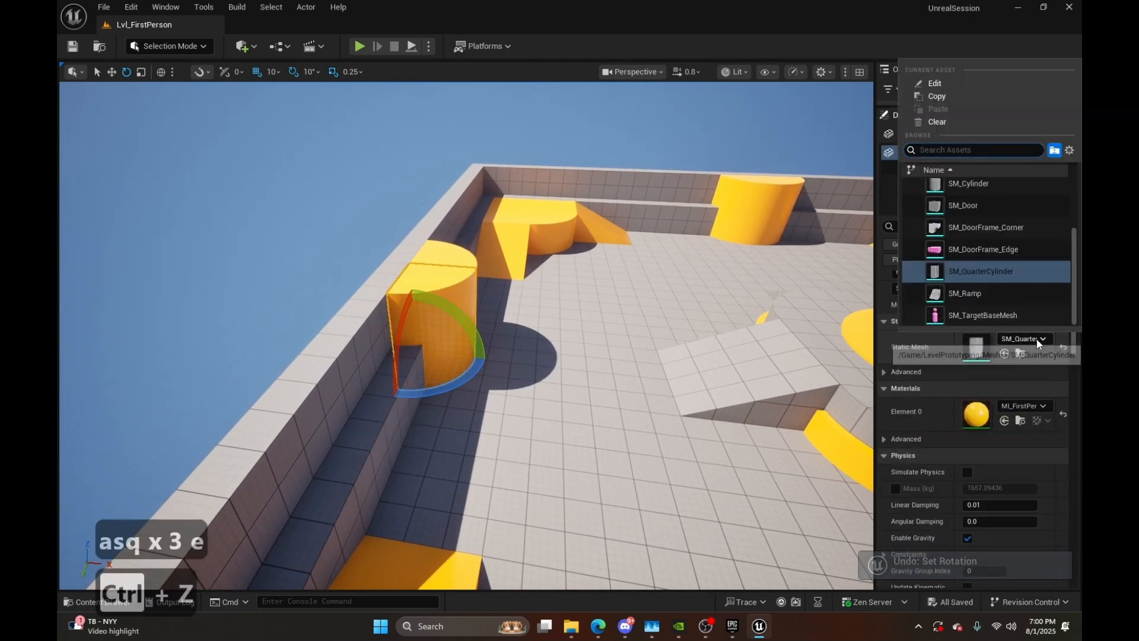
pyautogui.click(992, 293)
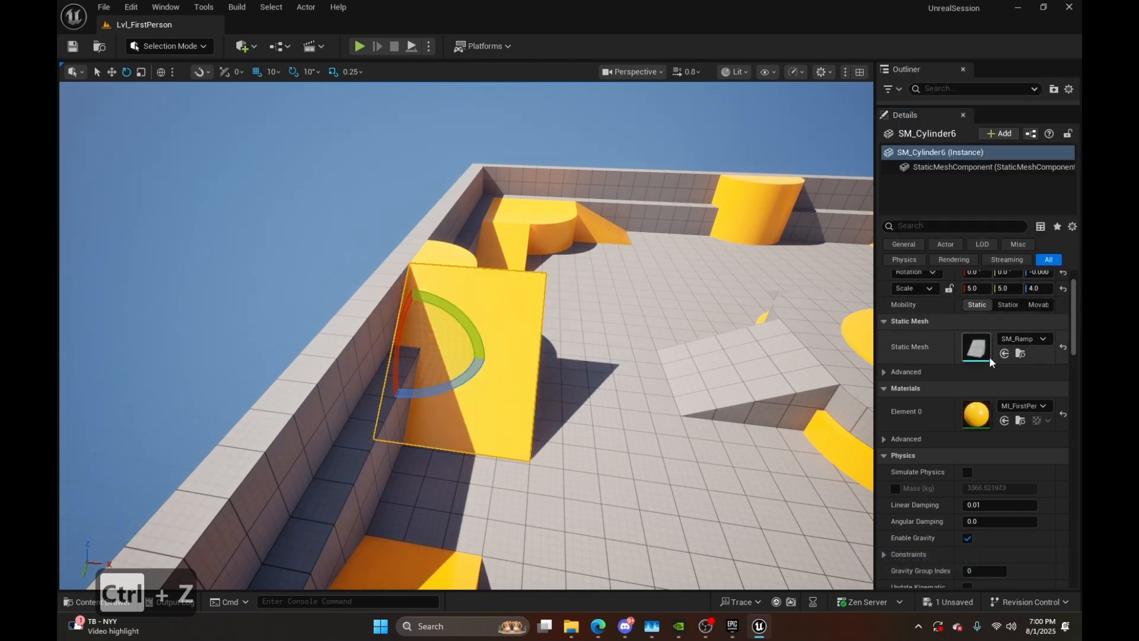
pyautogui.hotkey('ctrl', 'z')
# Assign a flickering material to Element 0 of the quarter cylinder, inspect it up close and undo the change
pyautogui.scroll(-2, 952, 395)
pyautogui.scroll(-1, 952, 397)
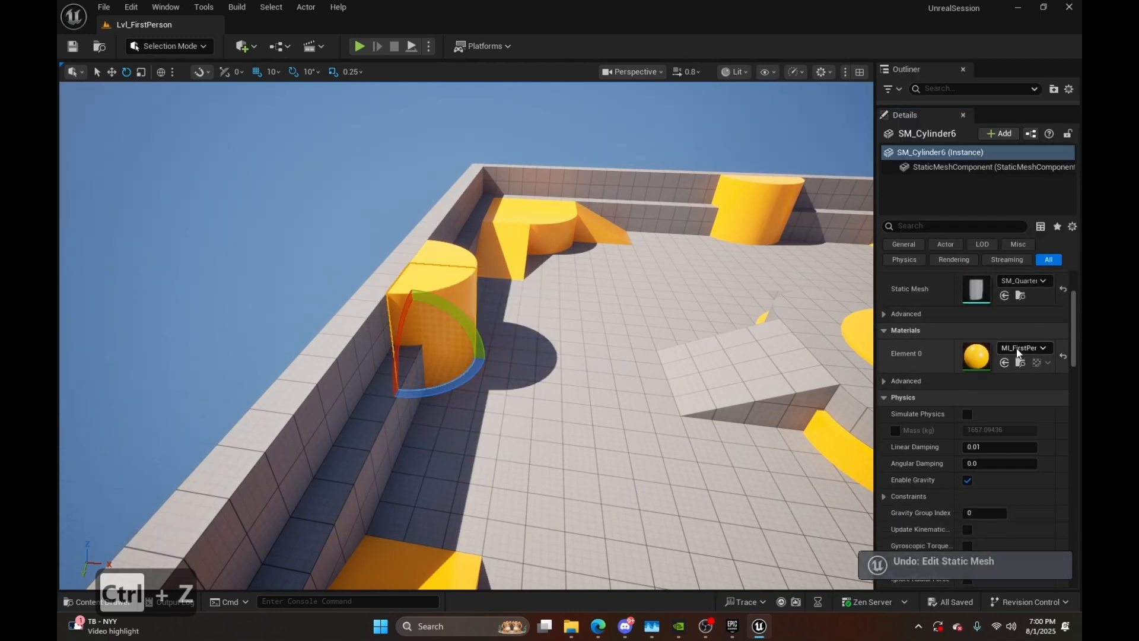
pyautogui.click(1013, 350)
pyautogui.click(998, 219)
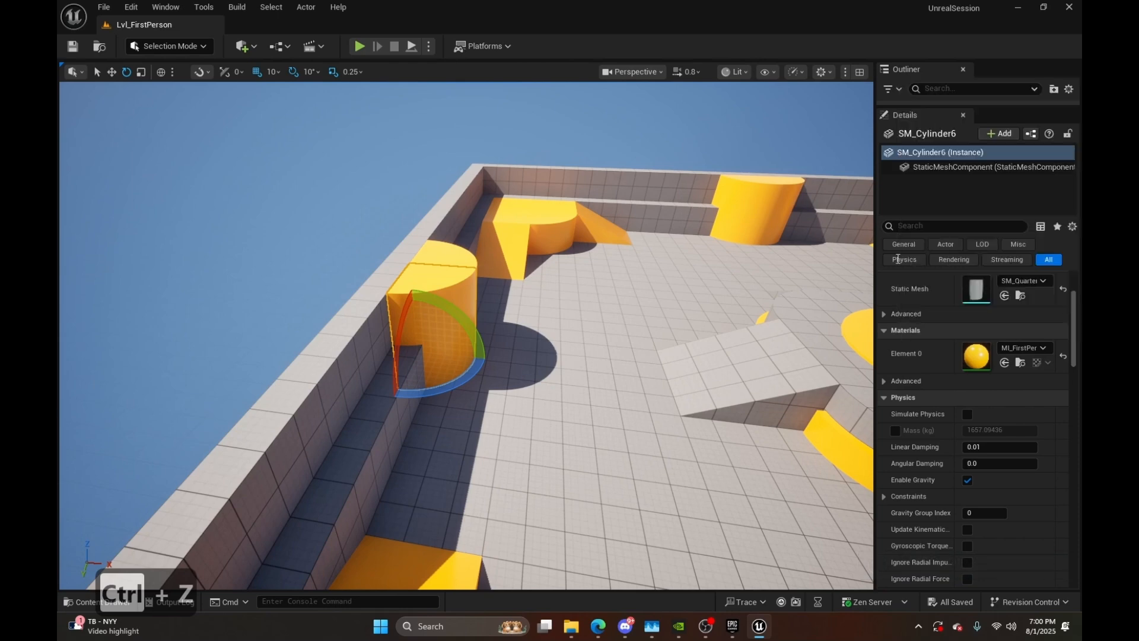
pyautogui.press('d')
pyautogui.press('w')
pyautogui.press('e')
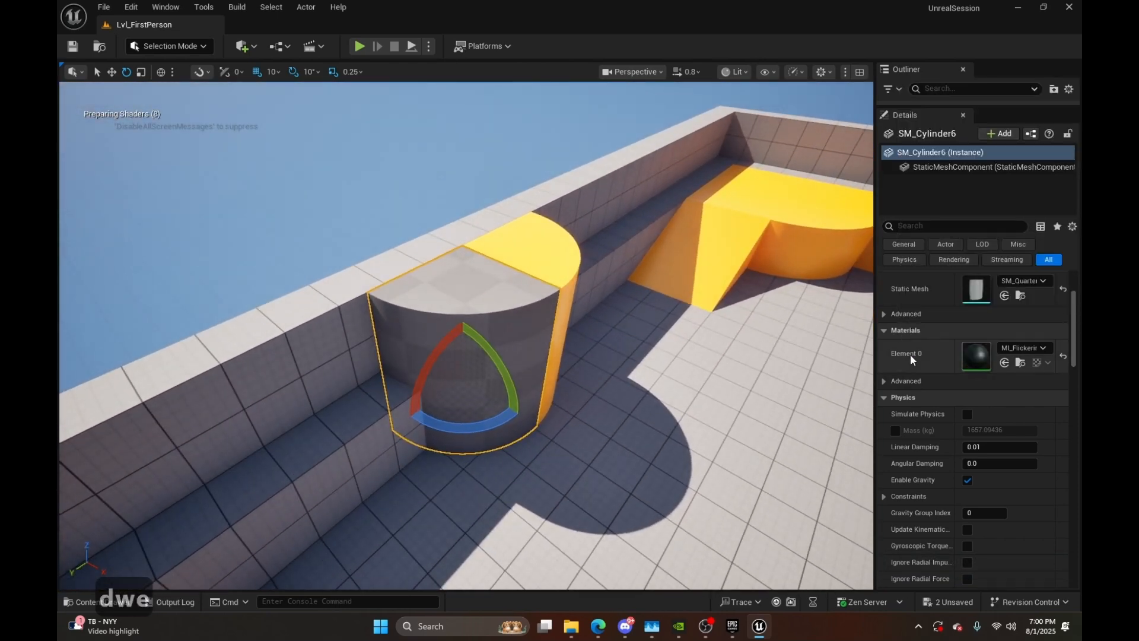
pyautogui.press('w')
pyautogui.press('e')
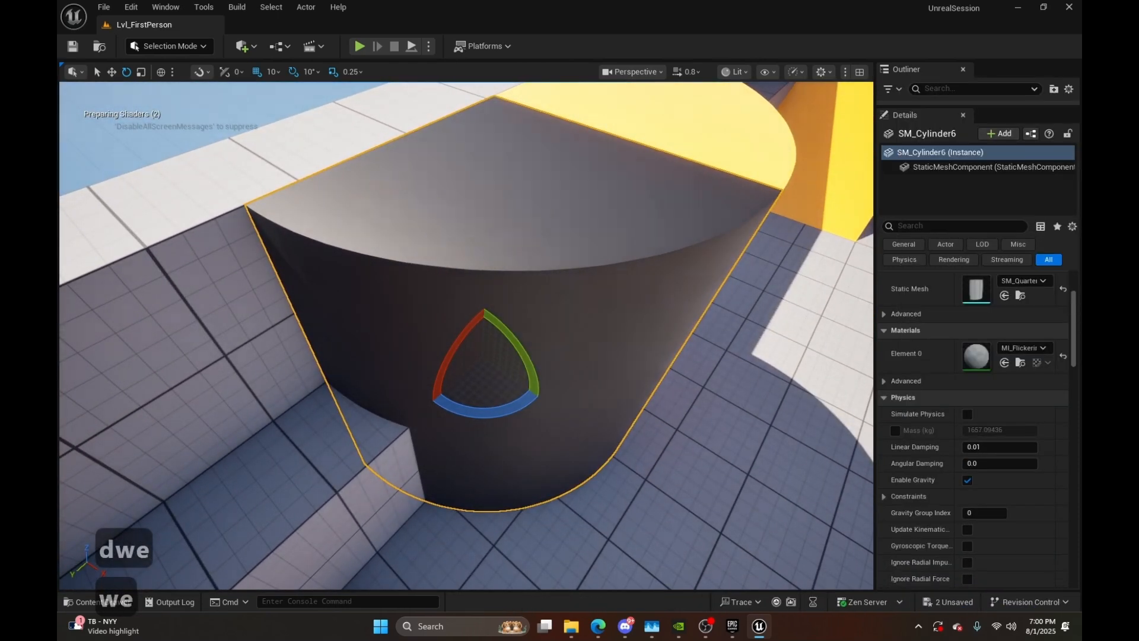
pyautogui.press('d')
pyautogui.press('q')
pyautogui.press('e')
pyautogui.press('a')
pyautogui.press('s')
pyautogui.press('q')
pyautogui.hotkey('ctrl', 'z')
# Look through the quarter cylinder's remaining properties, from Physics, Collision and Lighting down to Actor and Data Layers
pyautogui.scroll(-1, 913, 436)
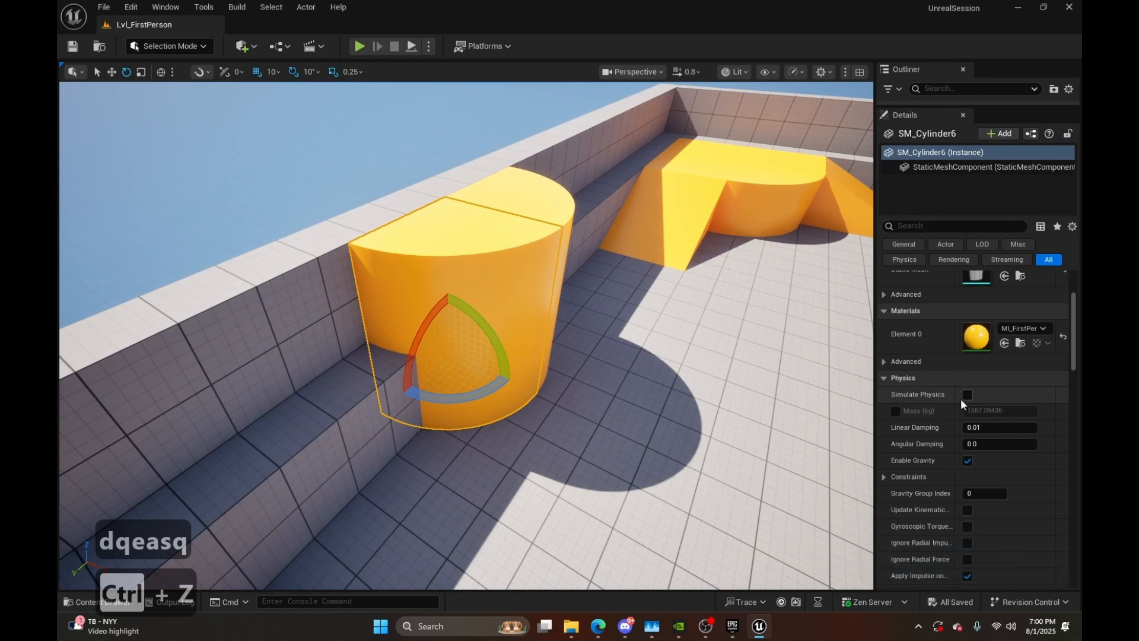
pyautogui.scroll(-1, 949, 398)
pyautogui.scroll(-1, 971, 367)
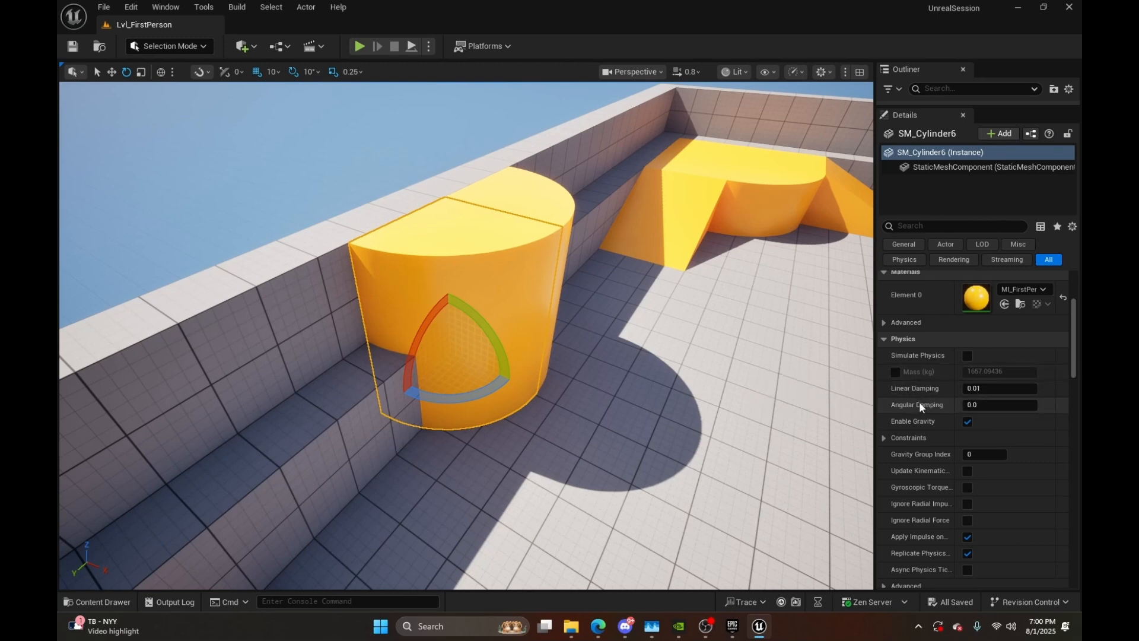
pyautogui.scroll(-5, 912, 409)
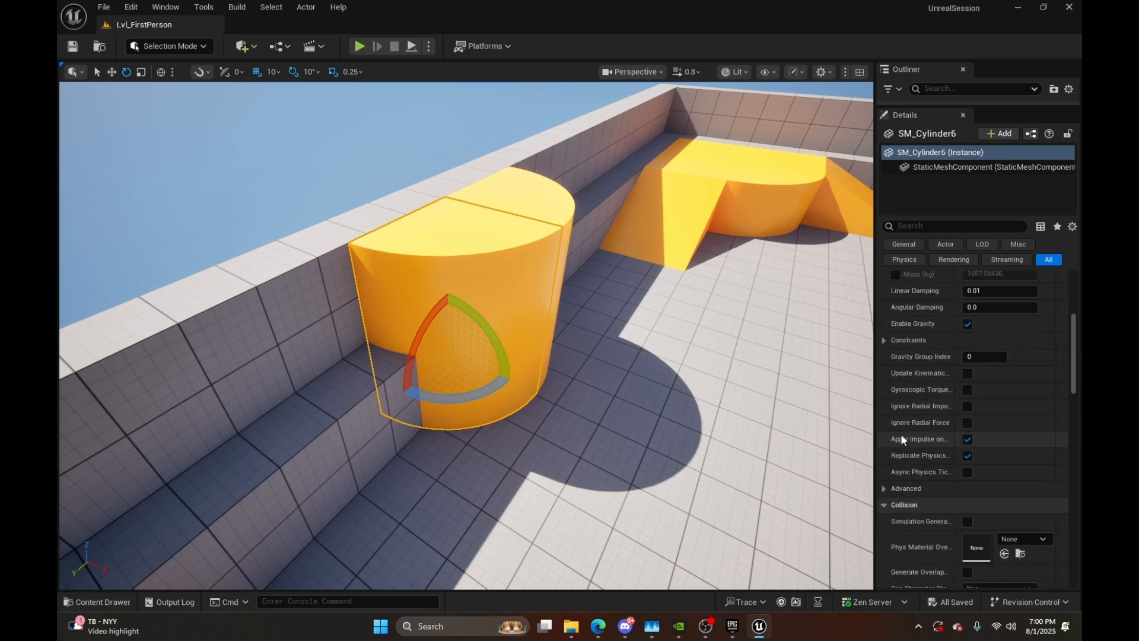
pyautogui.scroll(-5, 904, 432)
pyautogui.scroll(-15, 935, 475)
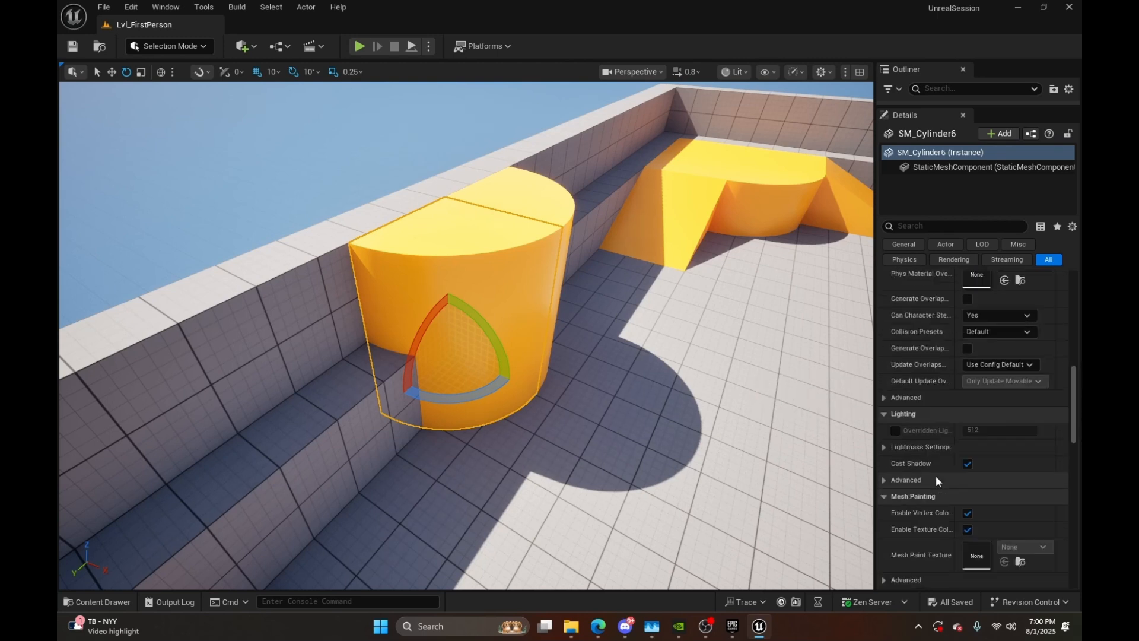
pyautogui.scroll(-7, 941, 451)
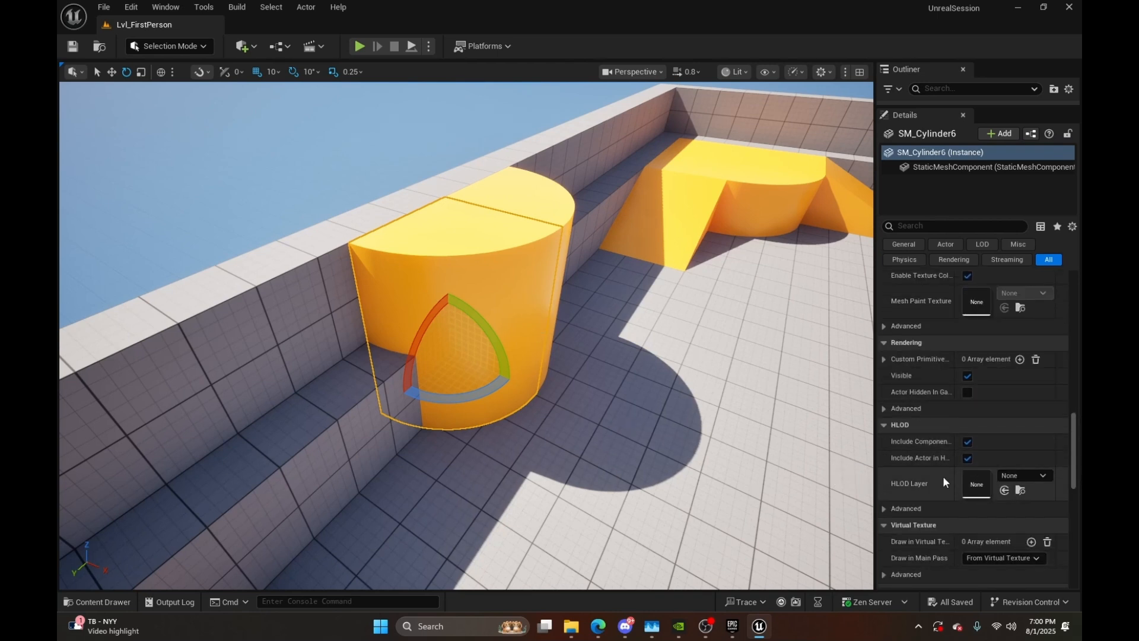
pyautogui.scroll(-6, 943, 483)
pyautogui.scroll(-17, 940, 482)
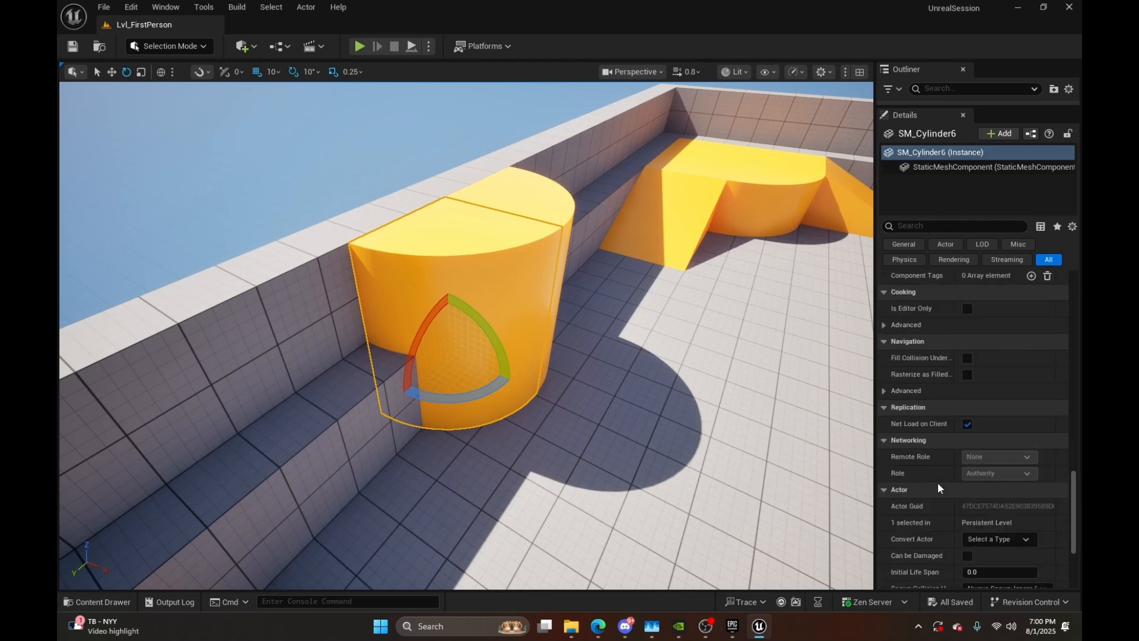
pyautogui.scroll(-3, 924, 467)
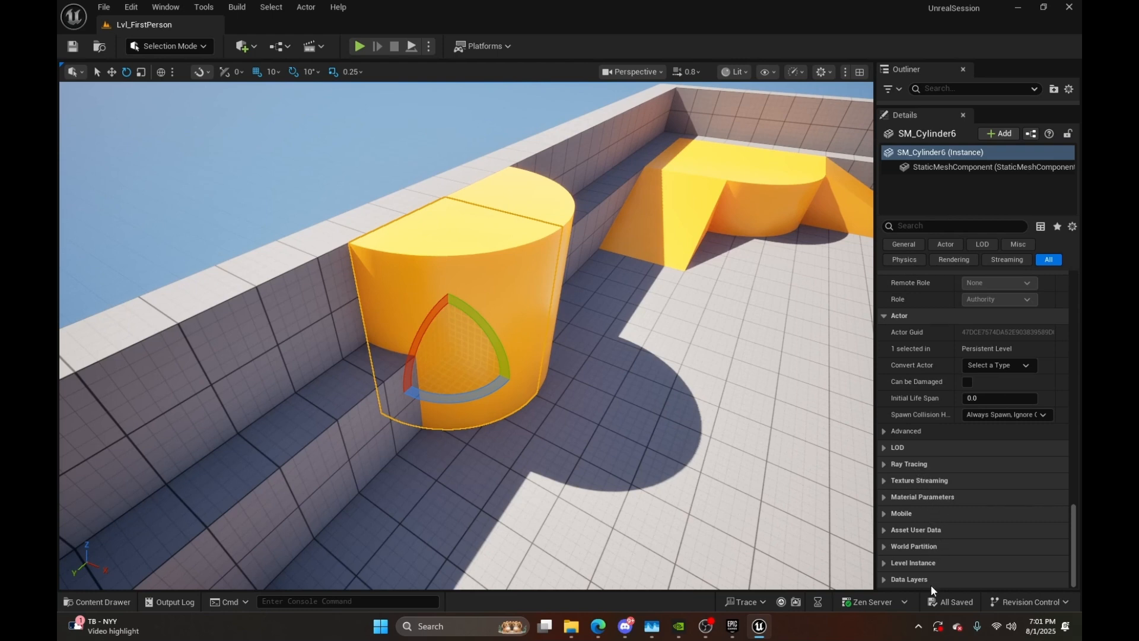
# Shrink the Details panel to give the Outliner its height back, and reframe the arena from above
pyautogui.moveTo(989, 105); pyautogui.dragTo(997, 412)
pyautogui.moveTo(682, 356); pyautogui.dragTo(741, 345, button='right')
pyautogui.press('d')
pyautogui.press('q')
pyautogui.press('e')
pyautogui.press('a')
pyautogui.press('a')
pyautogui.press('w')
pyautogui.press('q')
pyautogui.press('e')
pyautogui.press('a')
pyautogui.press('a')
pyautogui.press('d')
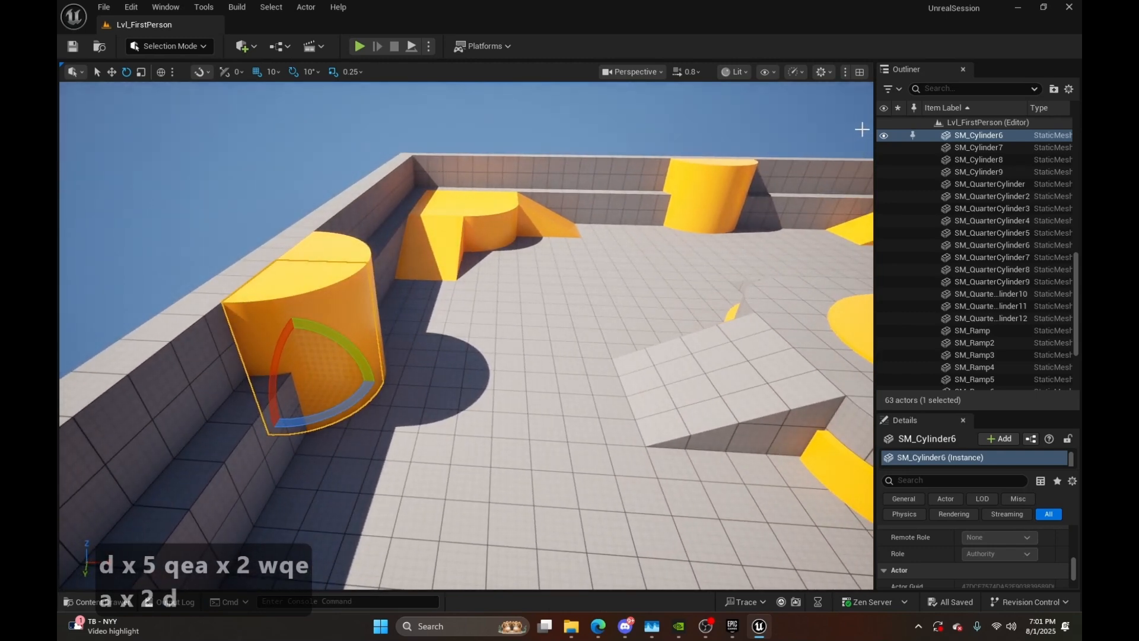
# Switch the viewport to the Top orthographic view and change its view mode to Lit
pyautogui.click(626, 72)
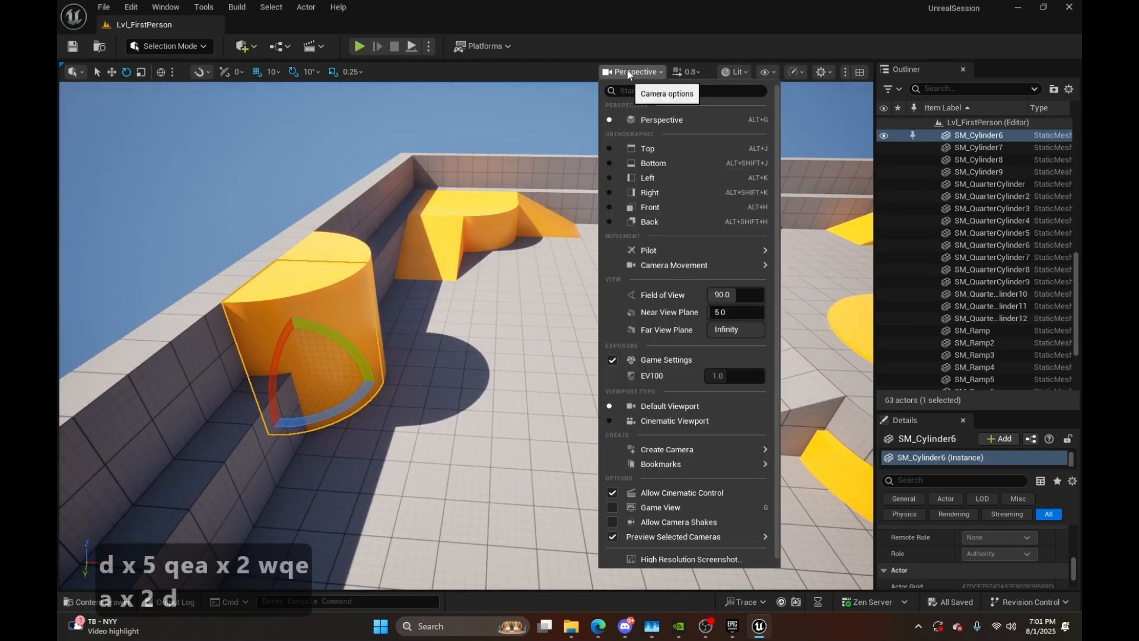
pyautogui.click(648, 149)
pyautogui.scroll(-5, 653, 285)
pyautogui.scroll(-6, 661, 286)
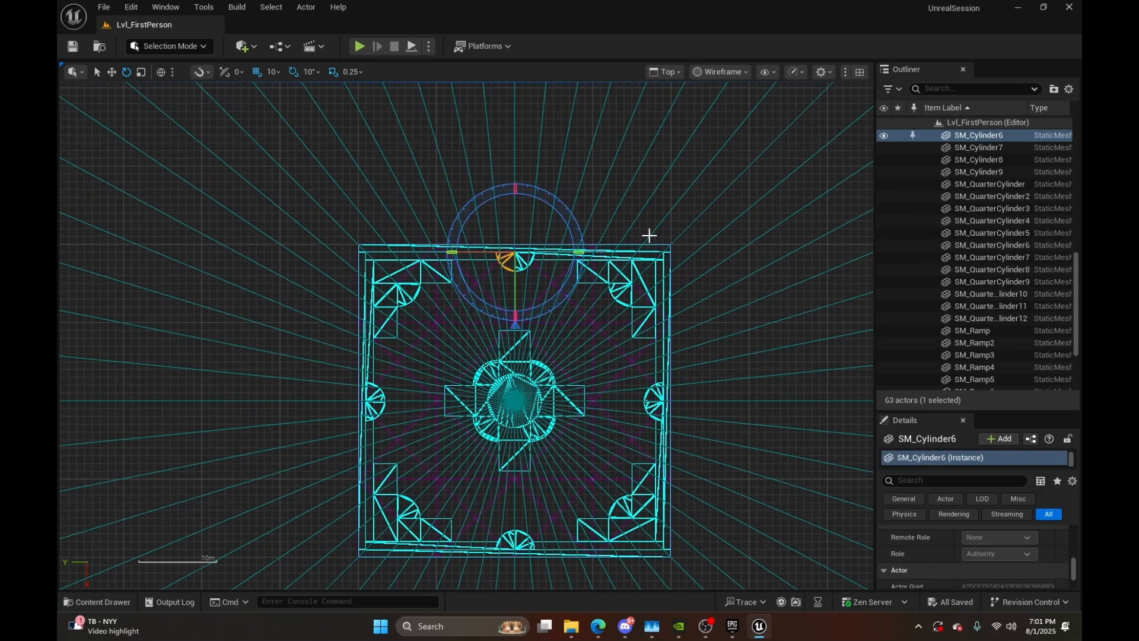
pyautogui.click(731, 72)
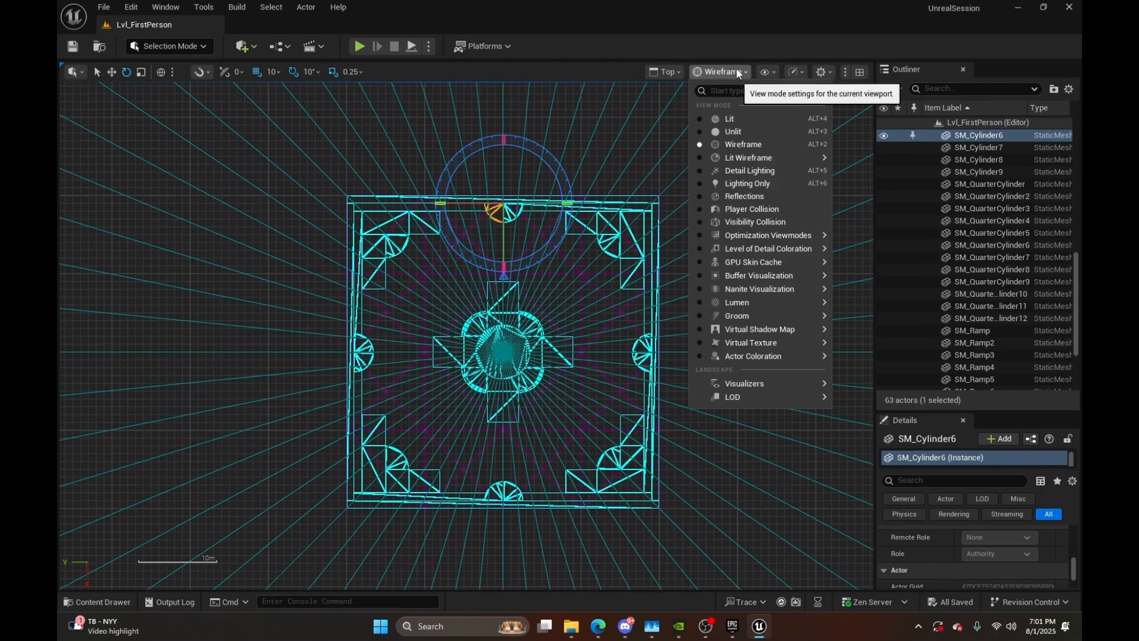
pyautogui.click(742, 119)
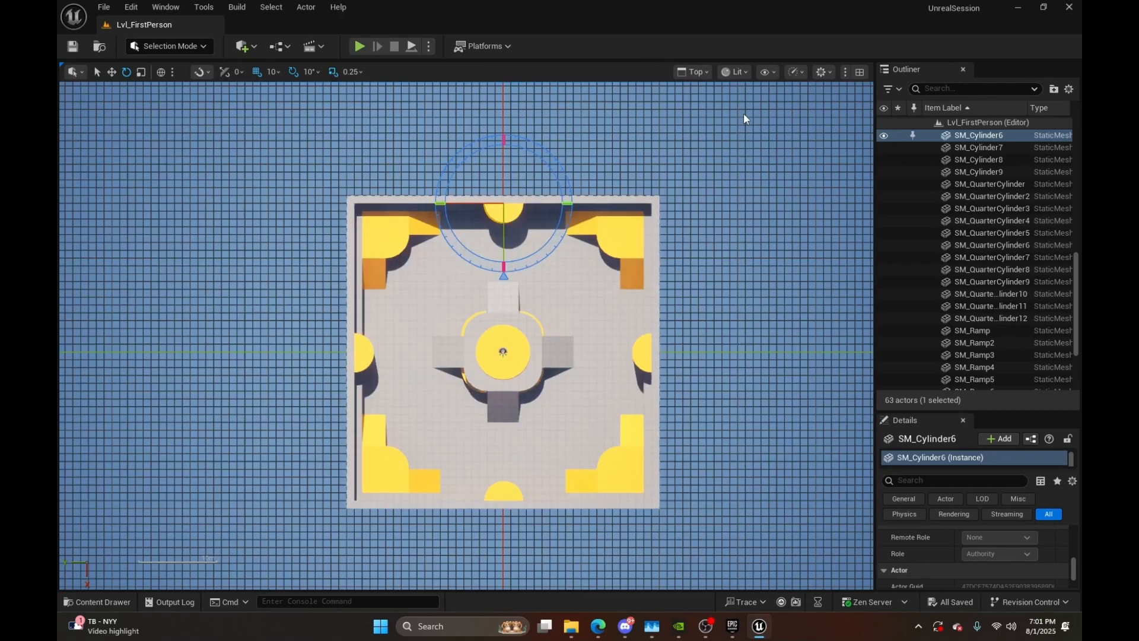
# Examine the arena layout from above in the Top view
pyautogui.click(696, 73)
pyautogui.press('Escape')
pyautogui.moveTo(641, 298); pyautogui.dragTo(631, 267, button='right')
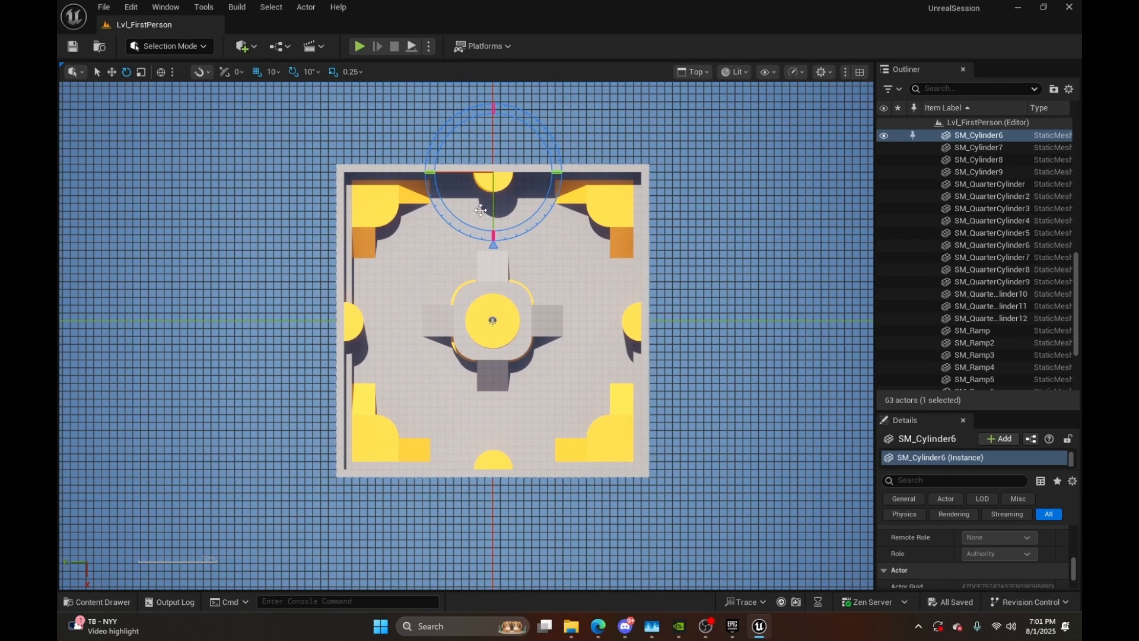
pyautogui.scroll(3, 383, 178)
pyautogui.moveTo(444, 169); pyautogui.dragTo(551, 194, button='right')
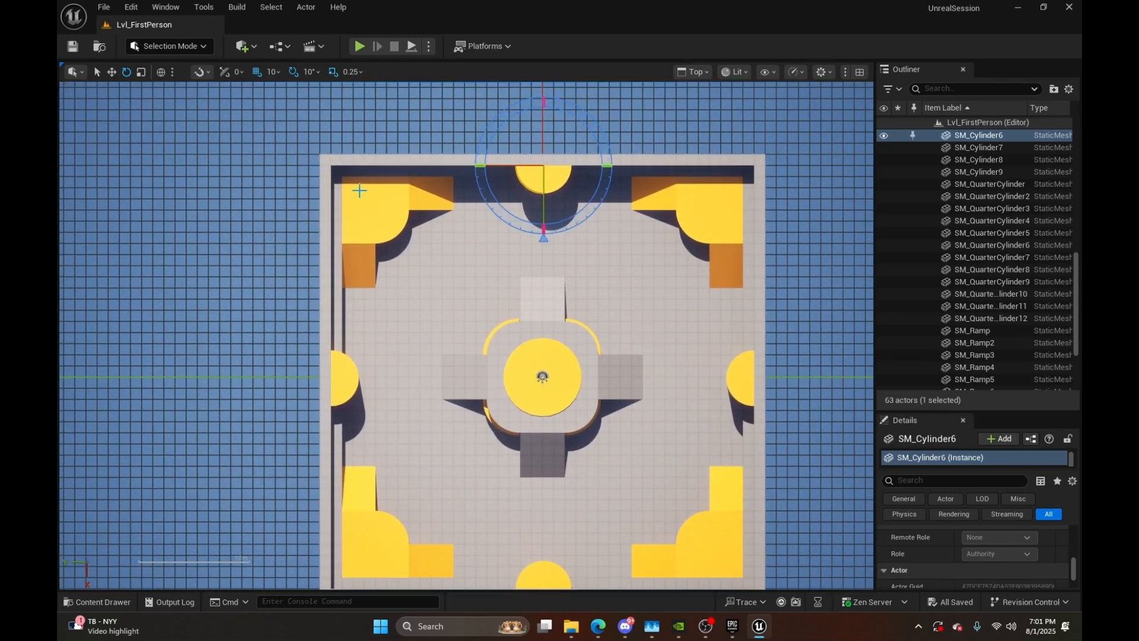
pyautogui.moveTo(640, 219); pyautogui.dragTo(605, 191, button='right')
pyautogui.scroll(-1, 605, 152)
pyautogui.scroll(1, 653, 145)
pyautogui.moveTo(653, 145); pyautogui.dragTo(654, 99, button='right')
# Switch to the Front orthographic view, change the viewport type to Cinematic Viewport and clear the actor selection
pyautogui.click(704, 73)
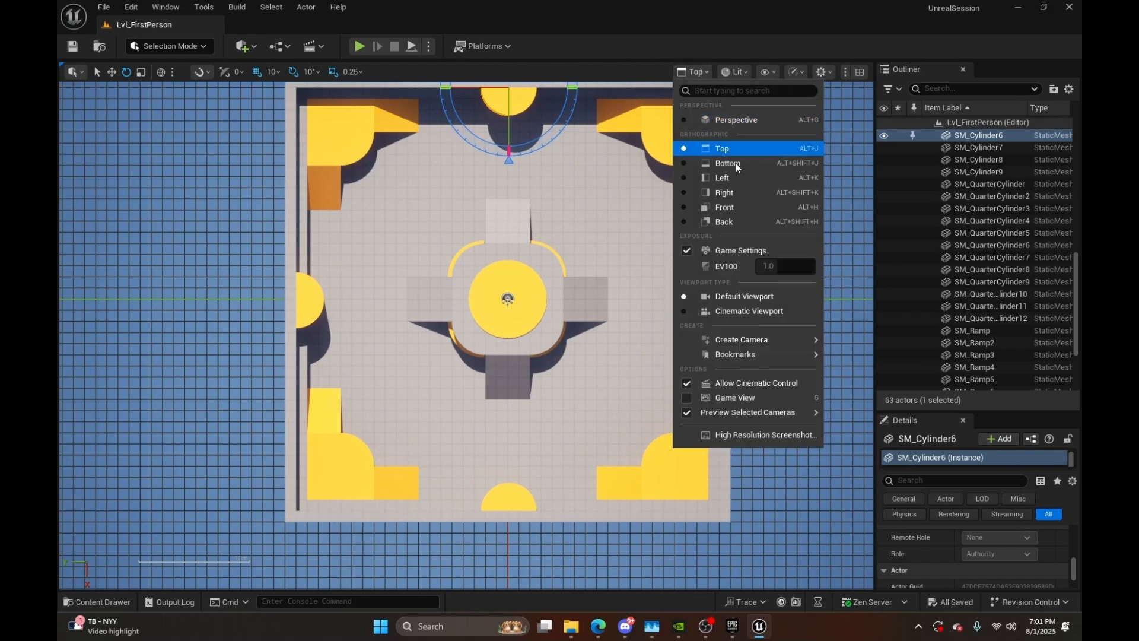
pyautogui.click(737, 207)
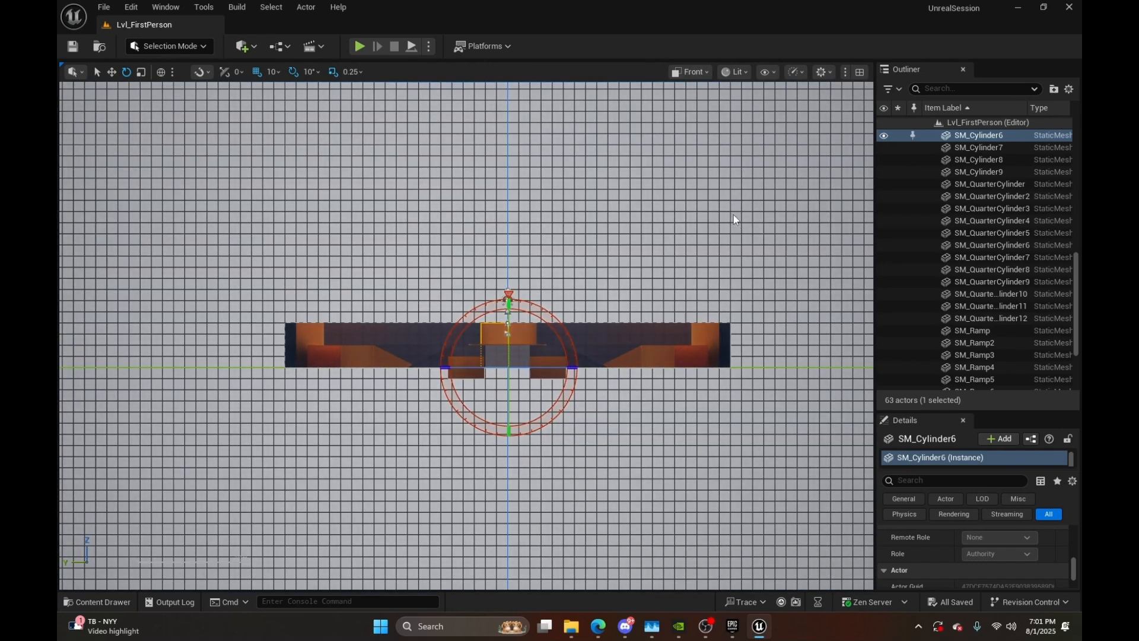
pyautogui.click(706, 74)
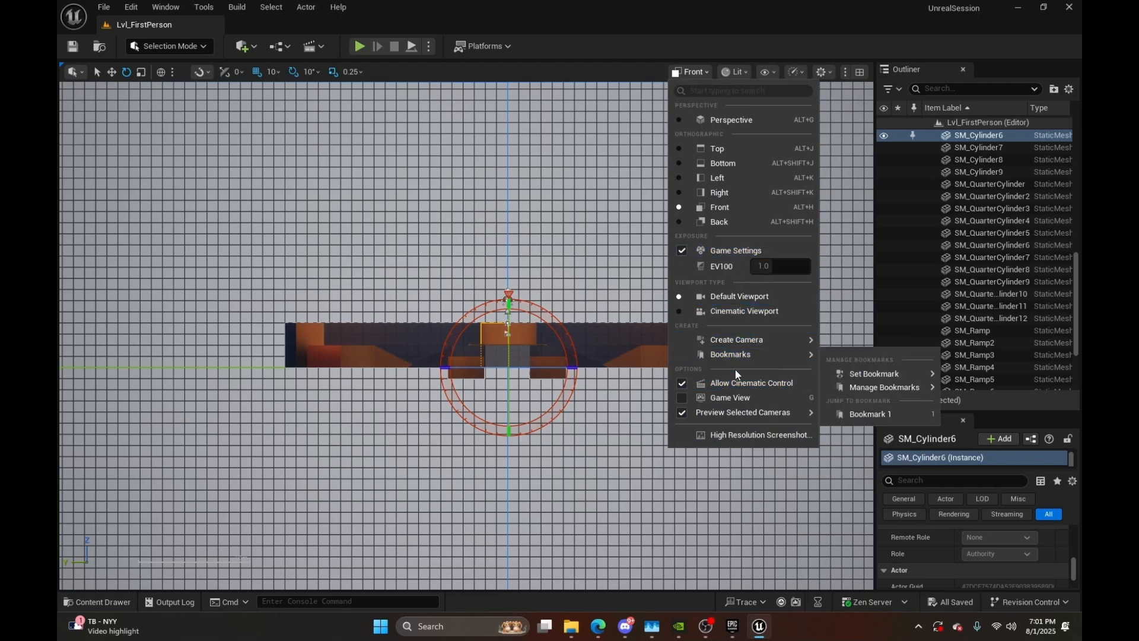
pyautogui.click(741, 313)
pyautogui.moveTo(646, 323); pyautogui.dragTo(608, 397, button='right')
pyautogui.scroll(-8, 710, 252)
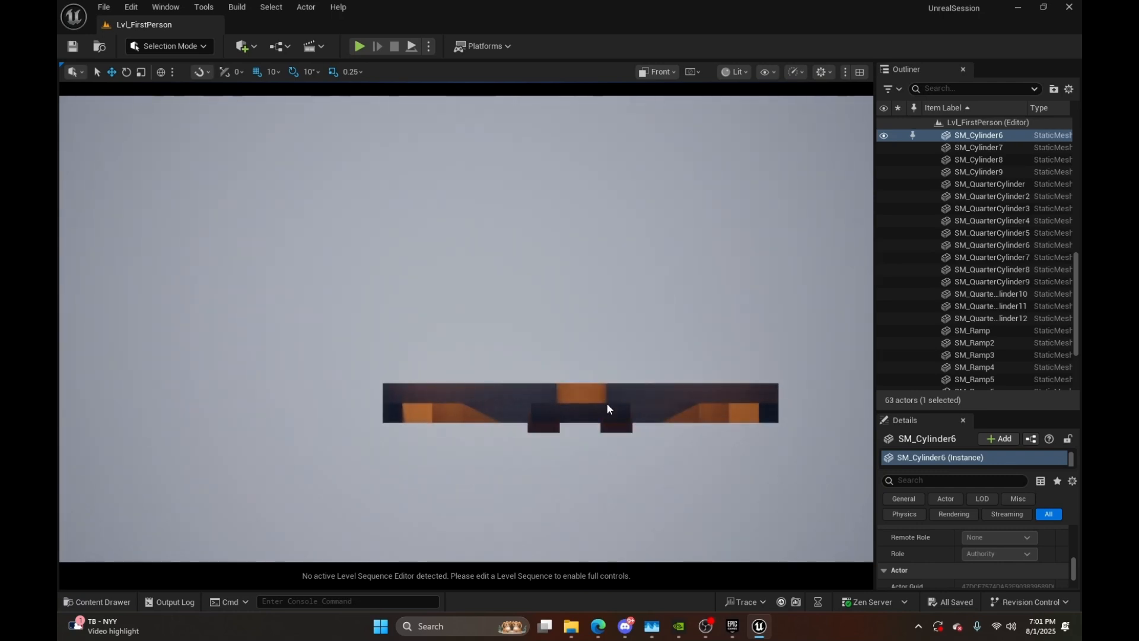
pyautogui.moveTo(608, 397); pyautogui.dragTo(598, 466)
pyautogui.click(702, 299)
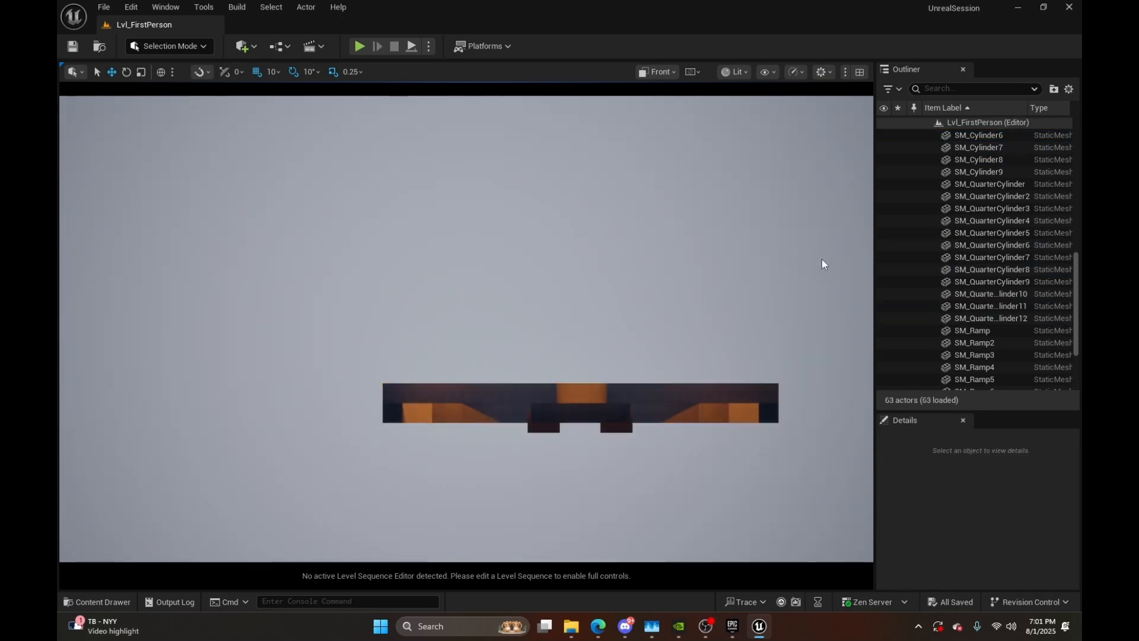
# Return the viewport to the Perspective view and fly around inside the arena
pyautogui.click(671, 70)
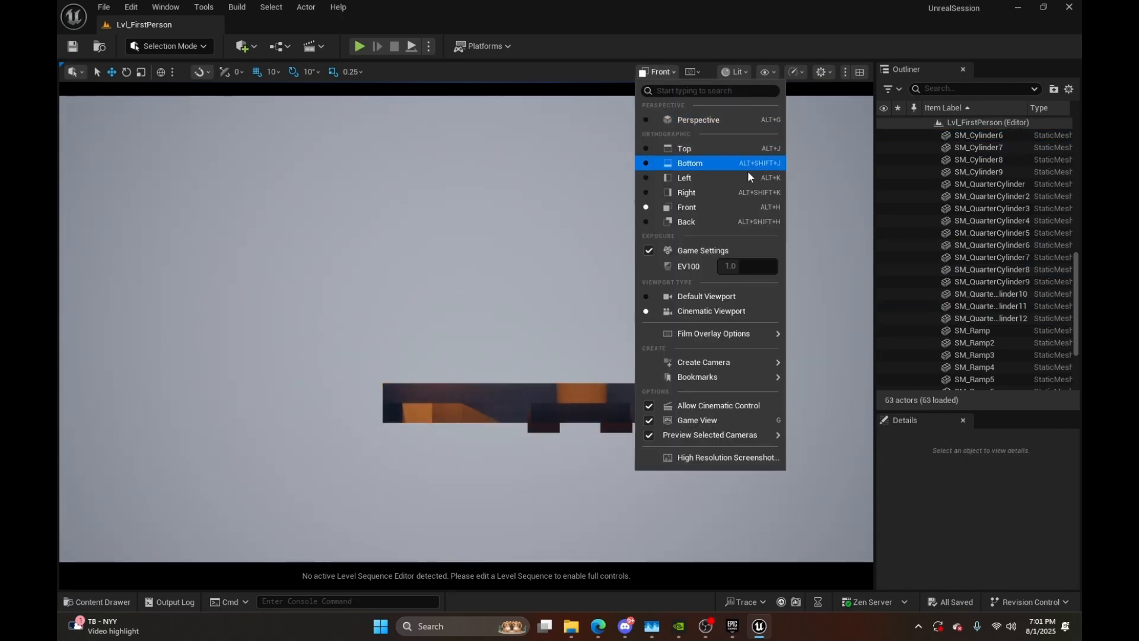
pyautogui.click(714, 115)
pyautogui.click(714, 115)
pyautogui.moveTo(715, 115); pyautogui.dragTo(777, 36, button='right')
pyautogui.press('a')
pyautogui.press('w')
pyautogui.press('q')
pyautogui.press('e')
pyautogui.press('w')
pyautogui.press('s')
# Set the perspective viewport's type to Default Viewport and fly to the yellow ramp in the arena's corner
pyautogui.click(636, 72)
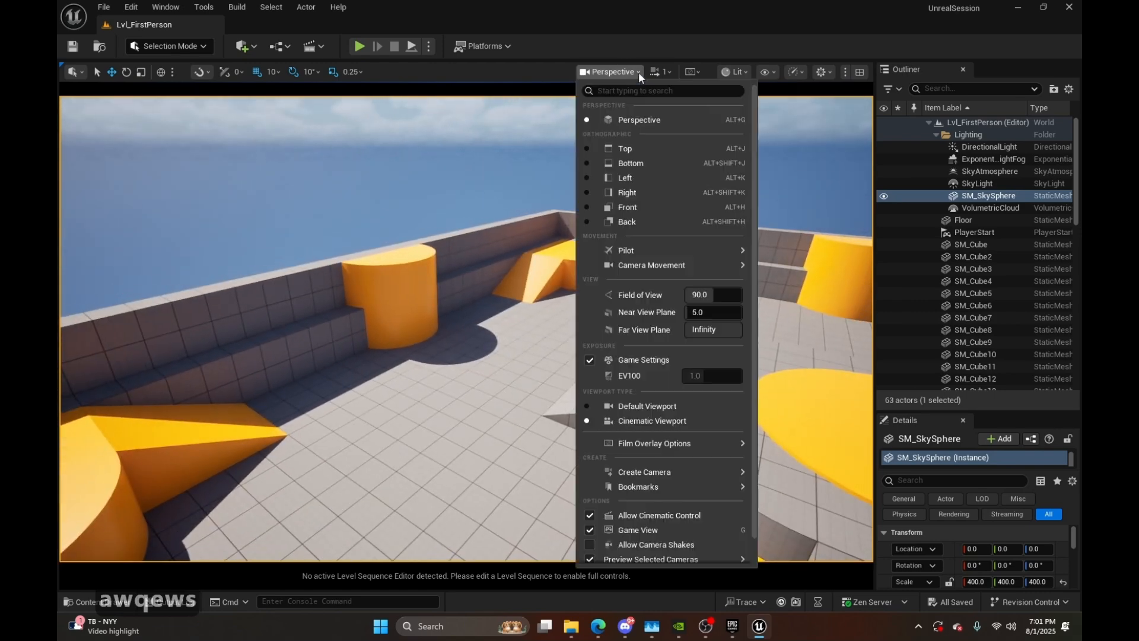
pyautogui.click(668, 419)
pyautogui.moveTo(541, 360); pyautogui.dragTo(540, 243, button='right')
pyautogui.press('w')
pyautogui.press('e')
pyautogui.press('q')
pyautogui.press('d')
pyautogui.moveTo(658, 273); pyautogui.dragTo(693, 290, button='right')
pyautogui.press('e')
# Change the perspective viewport's view mode to Unlit
pyautogui.click(736, 72)
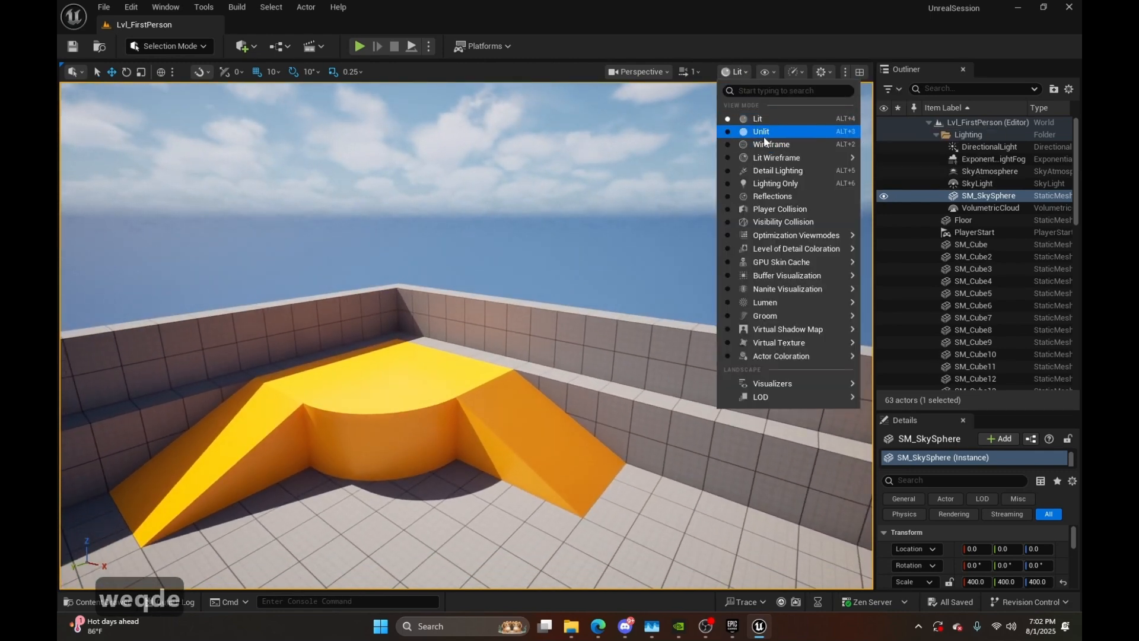
pyautogui.moveTo(652, 167); pyautogui.dragTo(463, 224, button='right')
pyautogui.click(740, 71)
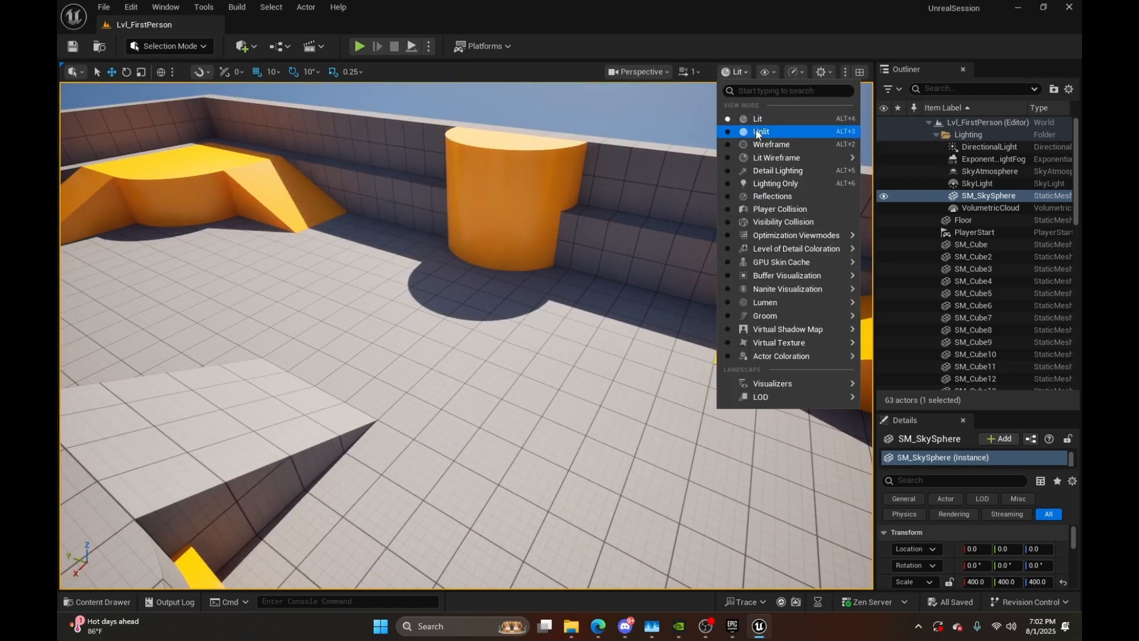
pyautogui.click(760, 132)
# Fly up and back to examine the unlit arena from above
pyautogui.press('s')
pyautogui.moveTo(652, 249); pyautogui.dragTo(457, 255, button='right')
pyautogui.press('e')
pyautogui.press('q')
pyautogui.press('e')
pyautogui.press('w')
pyautogui.press('q')
pyautogui.moveTo(765, 134); pyautogui.dragTo(818, 163, button='right')
pyautogui.press('a')
pyautogui.press('e')
pyautogui.press('e')
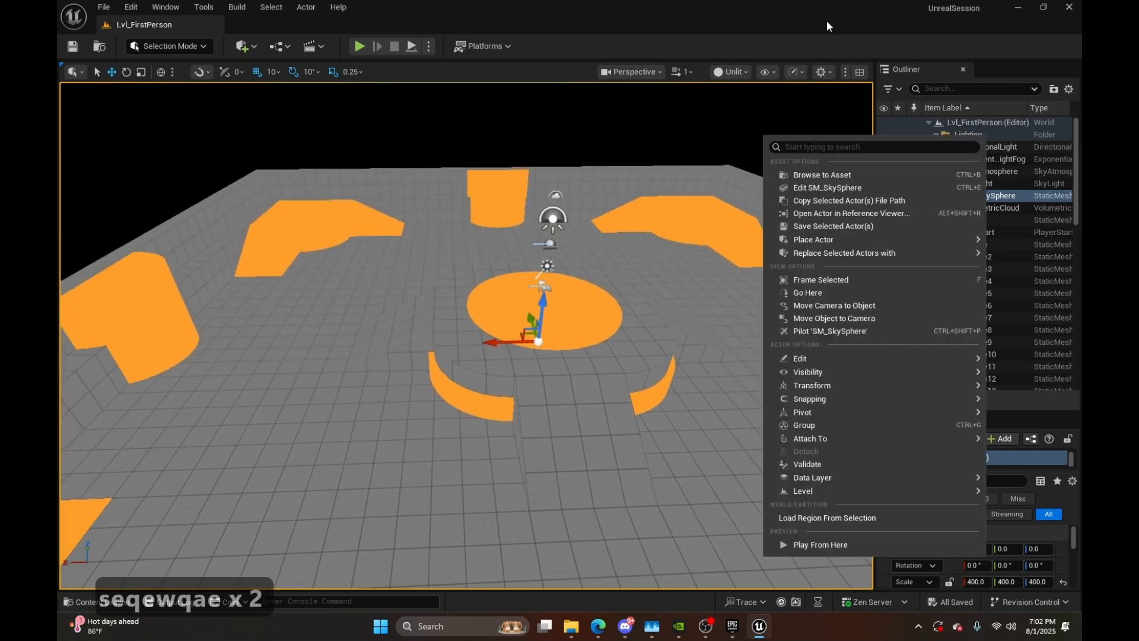
# Review the available view modes, including Nanite Visualization and Wireframe, and view the unlit arena from a higher angle
pyautogui.click(736, 72)
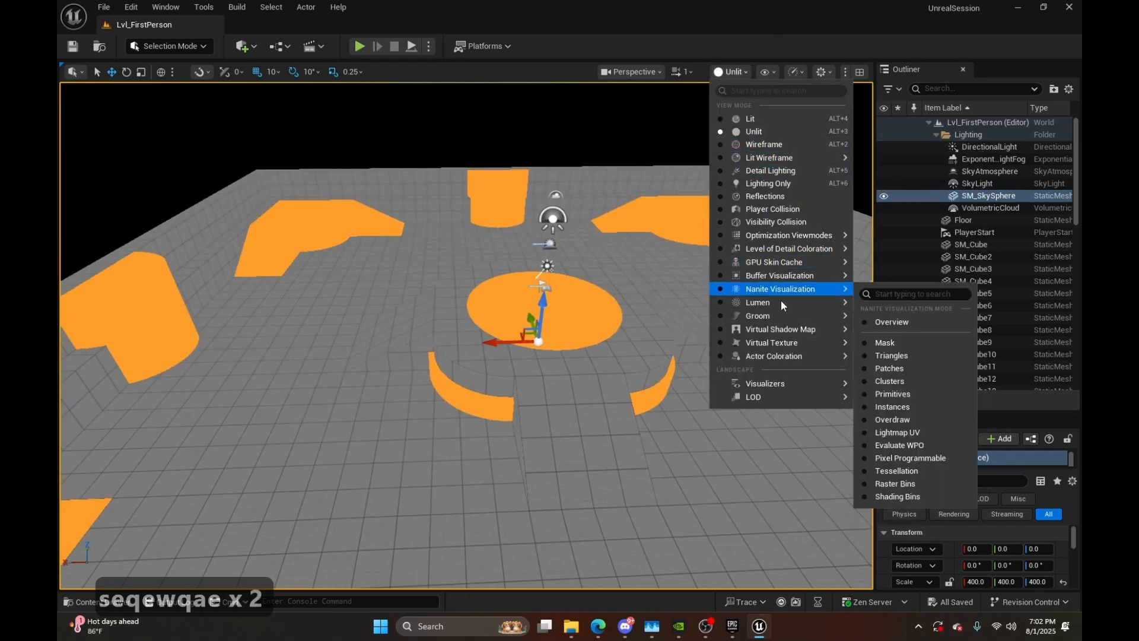
pyautogui.press('a')
pyautogui.moveTo(671, 151); pyautogui.dragTo(700, 169, button='right')
pyautogui.press('e')
pyautogui.press('s')
pyautogui.press('q')
pyautogui.press('w')
pyautogui.press('e')
pyautogui.press('s')
pyautogui.press('q')
pyautogui.rightClick(603, 179)
pyautogui.write('qq')
pyautogui.press('Escape')
pyautogui.click(736, 72)
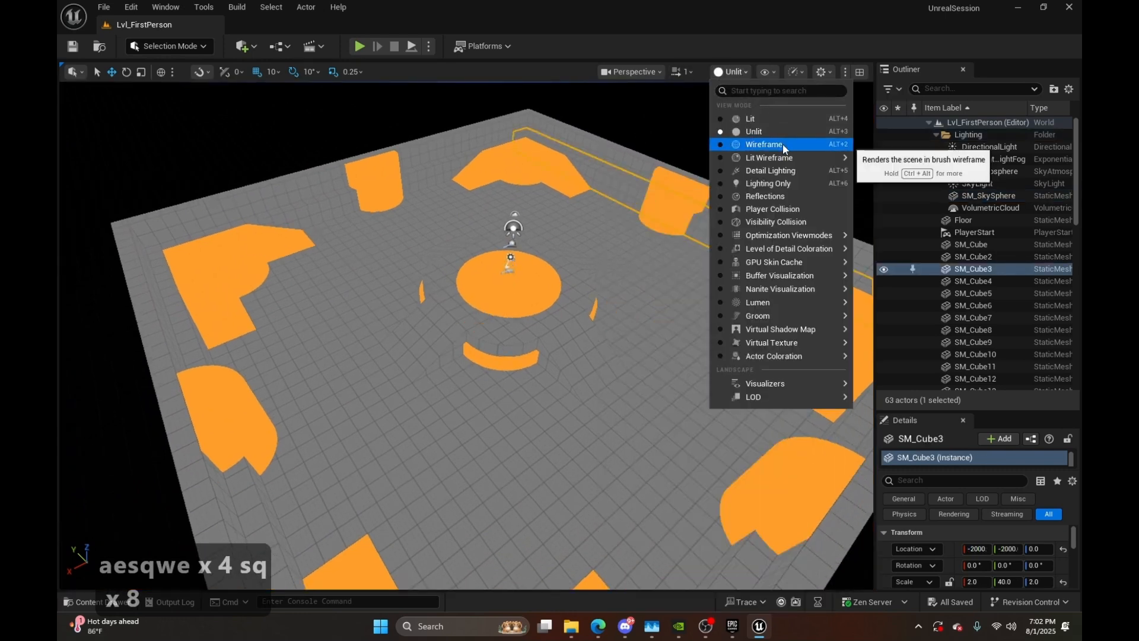
pyautogui.click(731, 73)
# Fly around the unlit arena, ending with an elevated overview, and select the sky sphere
pyautogui.moveTo(728, 130); pyautogui.dragTo(758, 196, button='right')
pyautogui.press('e')
pyautogui.press('q')
pyautogui.press('q')
pyautogui.press('q')
pyautogui.press('q')
pyautogui.press('e')
pyautogui.press('e')
pyautogui.press('q')
pyautogui.press('q')
pyautogui.press('q')
pyautogui.press('d')
pyautogui.press('w')
pyautogui.press('w')
pyautogui.press('w')
pyautogui.press('w')
pyautogui.press('e')
pyautogui.press('s')
pyautogui.press('q')
pyautogui.press('e')
pyautogui.press('e')
pyautogui.press('e')
pyautogui.press('w')
pyautogui.press('q')
pyautogui.press('e')
pyautogui.press('s')
pyautogui.press('q')
pyautogui.press('e')
pyautogui.click(764, 225)
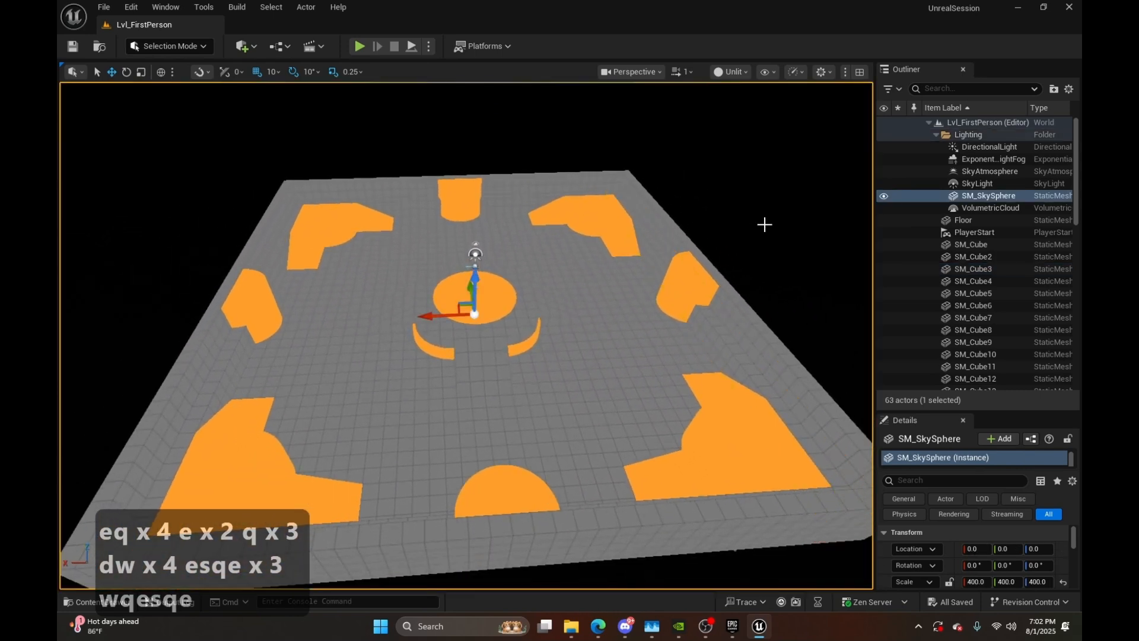
# Return the view mode to Lit and fly back down inside the arena
pyautogui.click(730, 72)
pyautogui.click(738, 119)
pyautogui.press('w')
pyautogui.moveTo(731, 153); pyautogui.dragTo(797, 86, button='right')
pyautogui.press('e')
pyautogui.press('q')
pyautogui.press('q')
pyautogui.press('q')
pyautogui.press('q')
pyautogui.press('e')
pyautogui.press('e')
pyautogui.press('e')
pyautogui.press('q')
pyautogui.press('d')
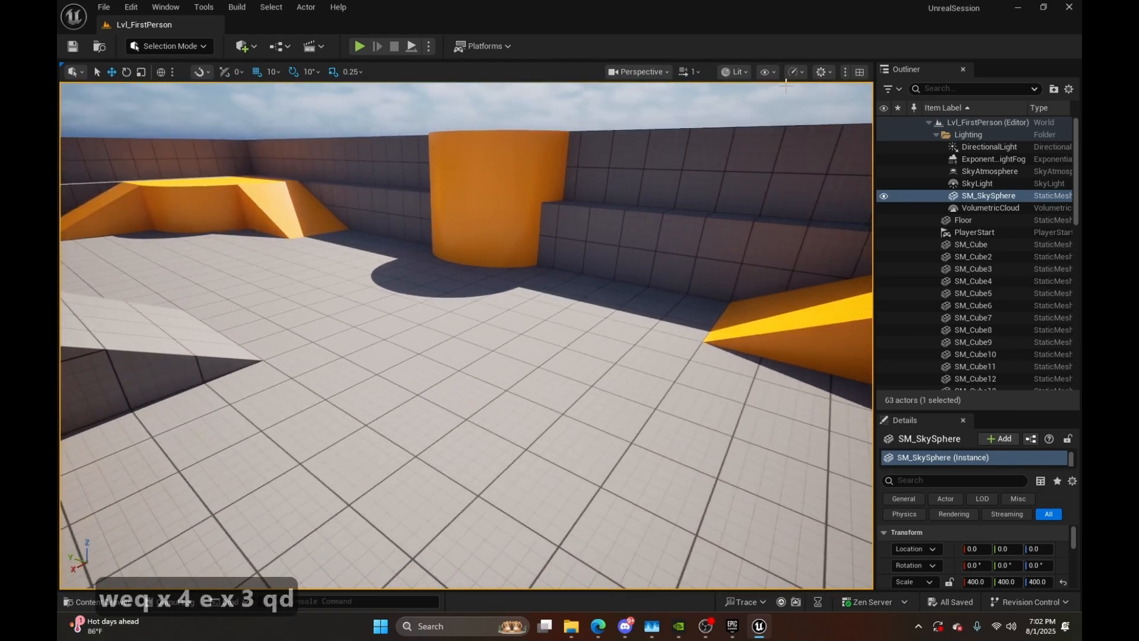
# Review the viewport's show flag options
pyautogui.click(764, 72)
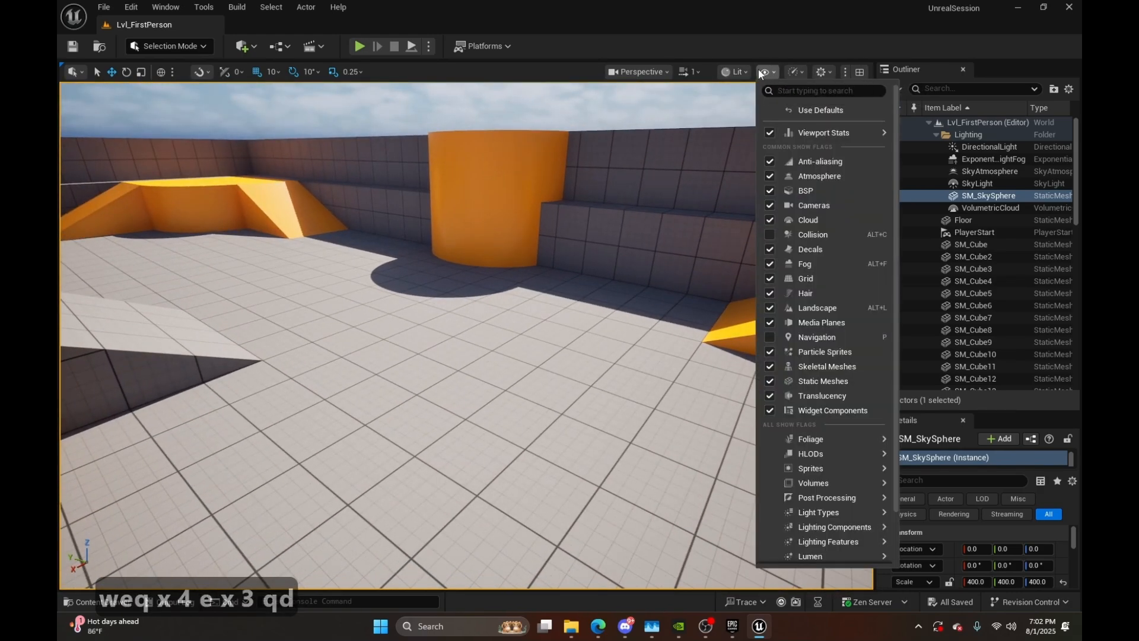
pyautogui.click(764, 72)
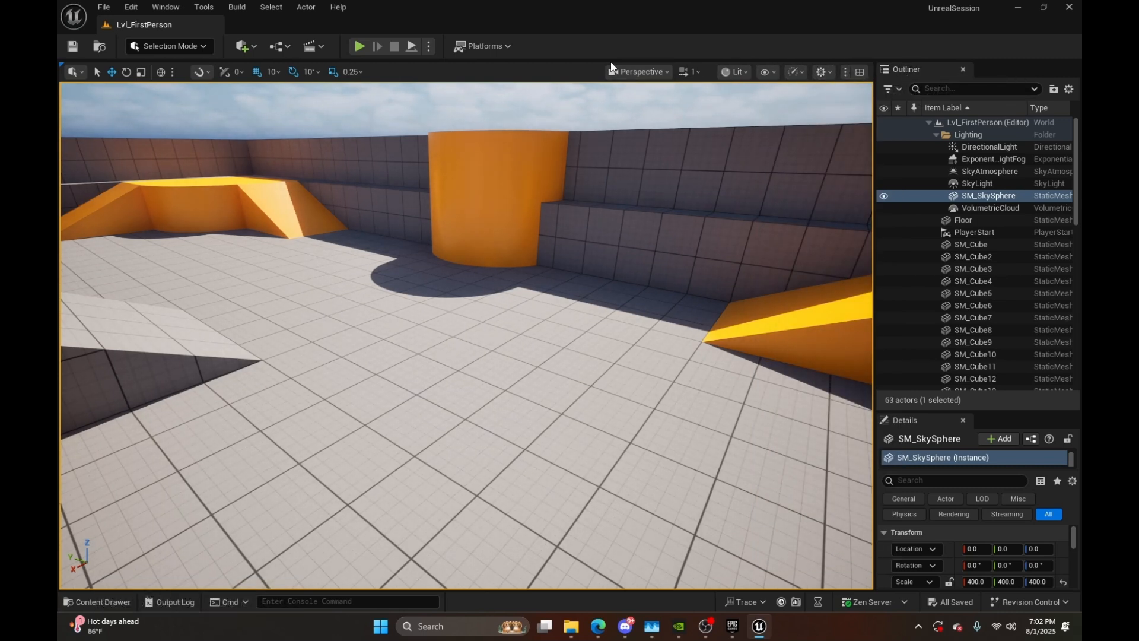
# Select the round yellow platform at the centre of the arena
pyautogui.press('w')
pyautogui.press('e')
pyautogui.moveTo(595, 347); pyautogui.dragTo(415, 380, button='right')
pyautogui.click(595, 347)
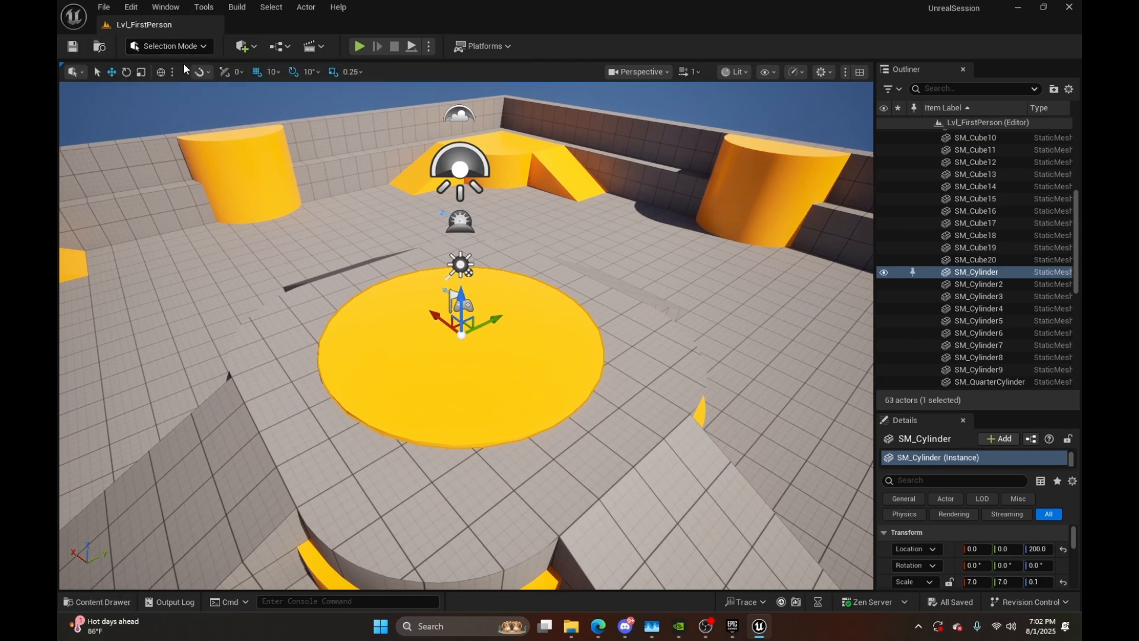
# Fly around the central platform and examine the whole arena from different heights and angles
pyautogui.moveTo(373, 290); pyautogui.dragTo(415, 275, button='right')
pyautogui.press('e')
pyautogui.press('a')
pyautogui.press('s')
pyautogui.press('q')
pyautogui.press('e')
pyautogui.press('s')
pyautogui.press('q')
pyautogui.press('q')
pyautogui.press('q')
pyautogui.press('q')
pyautogui.press('q')
pyautogui.press('q')
pyautogui.press('q')
pyautogui.press('e')
pyautogui.press('w')
pyautogui.press('d')
pyautogui.press('s')
pyautogui.press('a')
pyautogui.press('q')
pyautogui.press('s')
pyautogui.press('d')
pyautogui.press('w')
pyautogui.press('a')
pyautogui.press('e')
pyautogui.press('w')
pyautogui.press('e')
pyautogui.press('e')
pyautogui.press('e')
pyautogui.press('e')
pyautogui.press('e')
pyautogui.press('e')
pyautogui.press('e')
pyautogui.press('s')
pyautogui.press('q')
pyautogui.press('e')
pyautogui.press('e')
pyautogui.press('q')
pyautogui.press('a')
pyautogui.press('w')
pyautogui.press('q')
pyautogui.press('a')
pyautogui.press('e')
pyautogui.press('w')
pyautogui.press('d')
pyautogui.press('e')
pyautogui.press('e')
pyautogui.press('e')
pyautogui.press('d')
pyautogui.press('s')
pyautogui.press('q')
pyautogui.press('q')
pyautogui.press('q')
pyautogui.press('q')
# Switch the editor from Selection mode to Landscape mode
pyautogui.moveTo(99, 101); pyautogui.dragTo(145, 115, button='right')
pyautogui.press('w')
pyautogui.press('e')
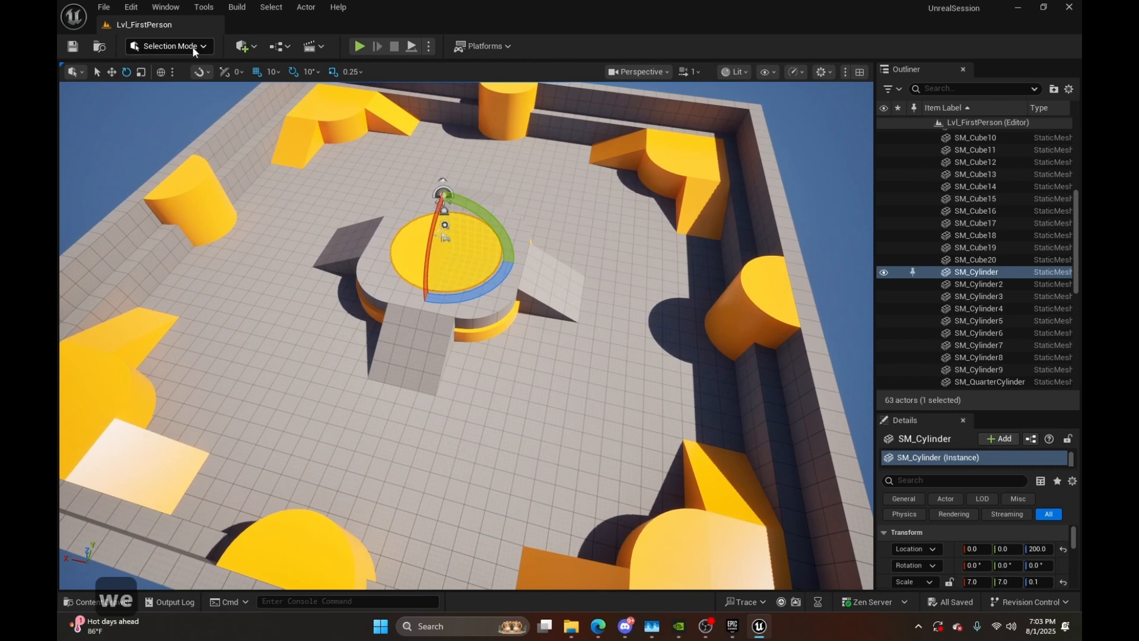
pyautogui.click(193, 46)
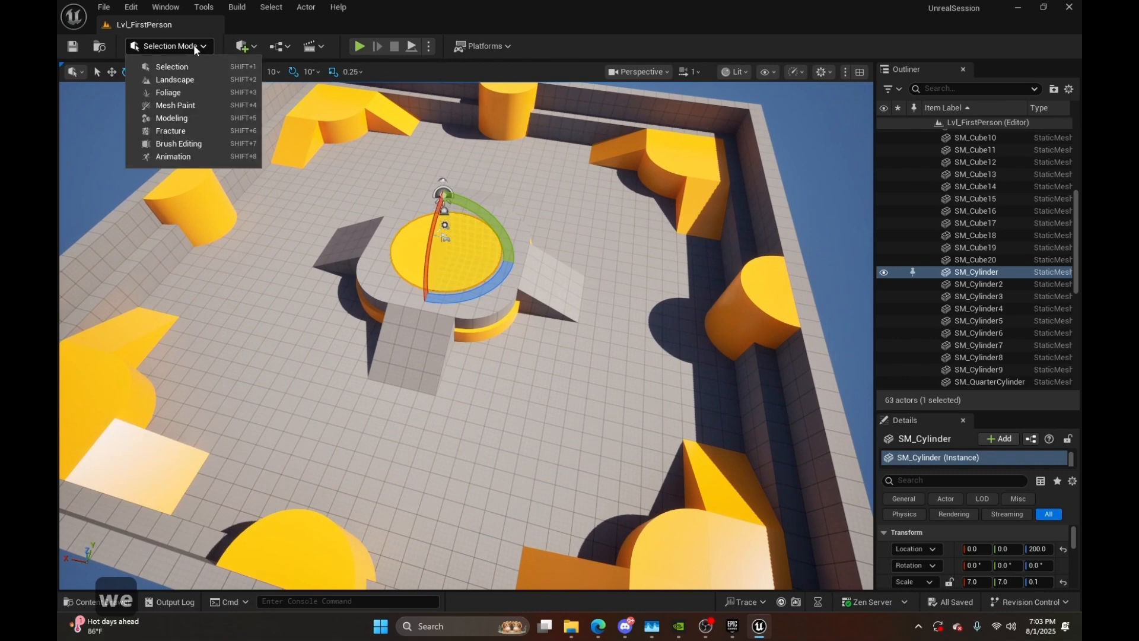
pyautogui.click(201, 78)
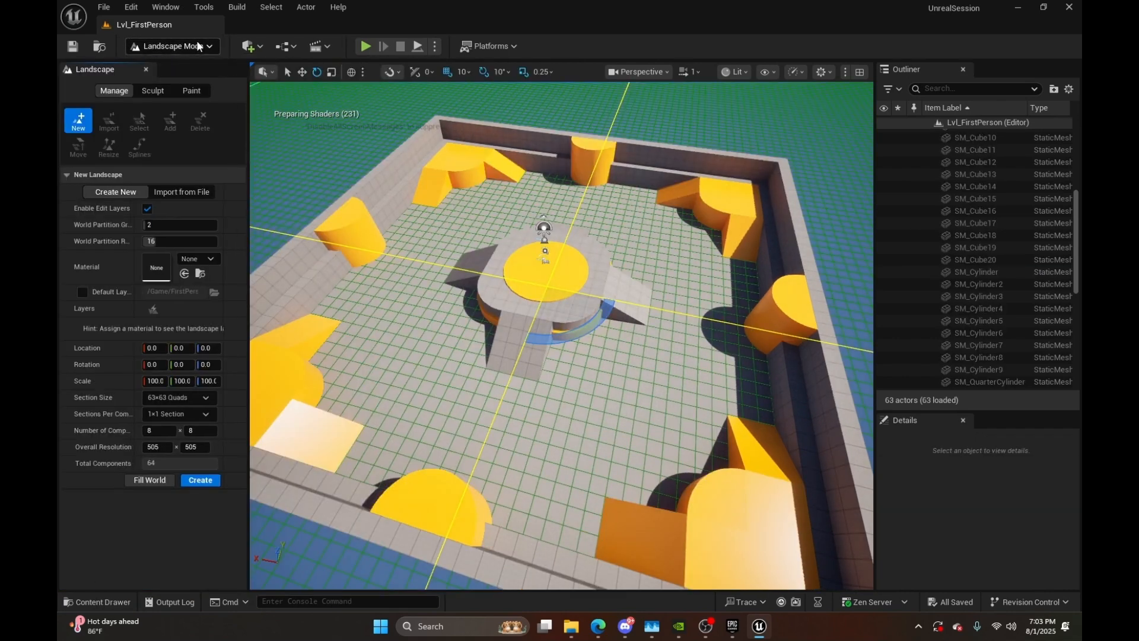
# Fly above and around the arena and examine the extent of the green landscape preview grid
pyautogui.moveTo(457, 346); pyautogui.dragTo(380, 339, button='right')
pyautogui.press('s')
pyautogui.press('e')
pyautogui.moveTo(290, 479); pyautogui.dragTo(379, 454, button='right')
pyautogui.press('e')
pyautogui.press('q')
pyautogui.press('e')
pyautogui.press('s')
pyautogui.press('q')
pyautogui.moveTo(510, 380); pyautogui.dragTo(489, 392, button='right')
pyautogui.press('q')
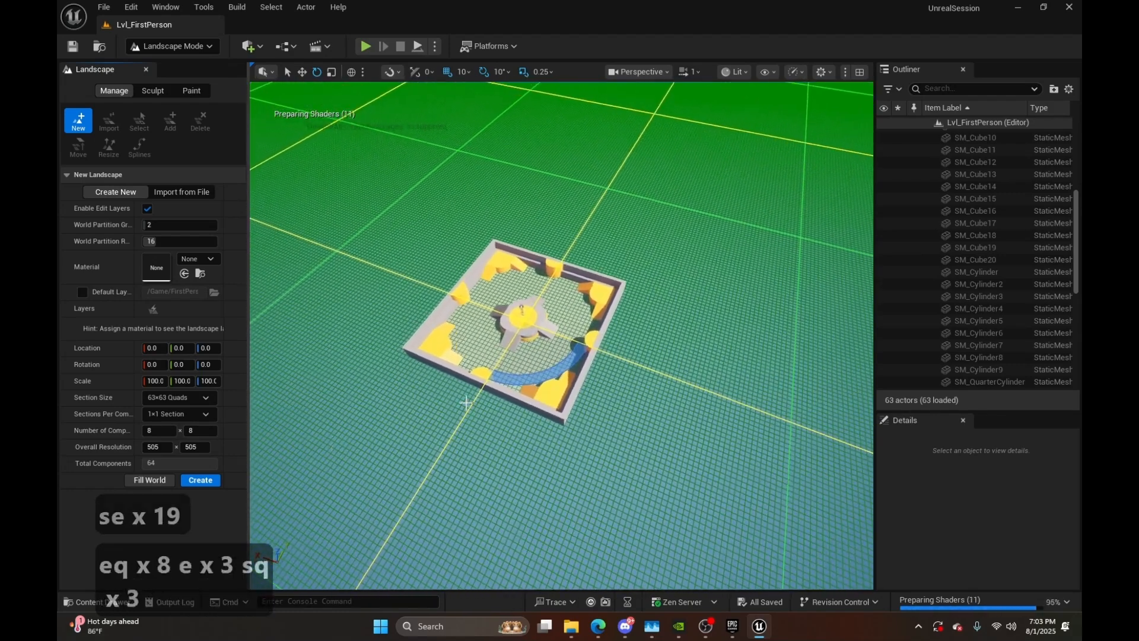
pyautogui.moveTo(265, 473); pyautogui.dragTo(245, 412, button='right')
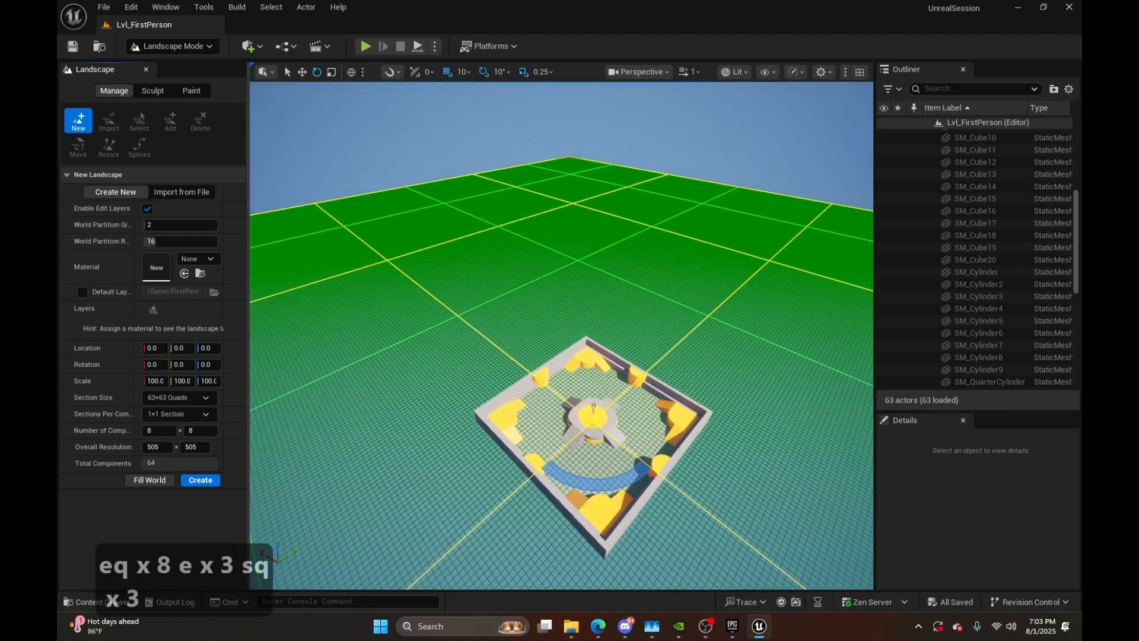
pyautogui.press('w')
pyautogui.press('q')
pyautogui.moveTo(231, 220)
pyautogui.mouseDown(button='right')
pyautogui.moveTo(259, 199)
pyautogui.moveTo(228, 207)
pyautogui.mouseUp(button='right')
pyautogui.moveTo(356, 297); pyautogui.dragTo(320, 324, button='right')
pyautogui.press('e')
pyautogui.press('q')
pyautogui.press('d')
pyautogui.press('w')
pyautogui.press('a')
pyautogui.press('d')
pyautogui.press('q')
pyautogui.press('w')
pyautogui.press('e')
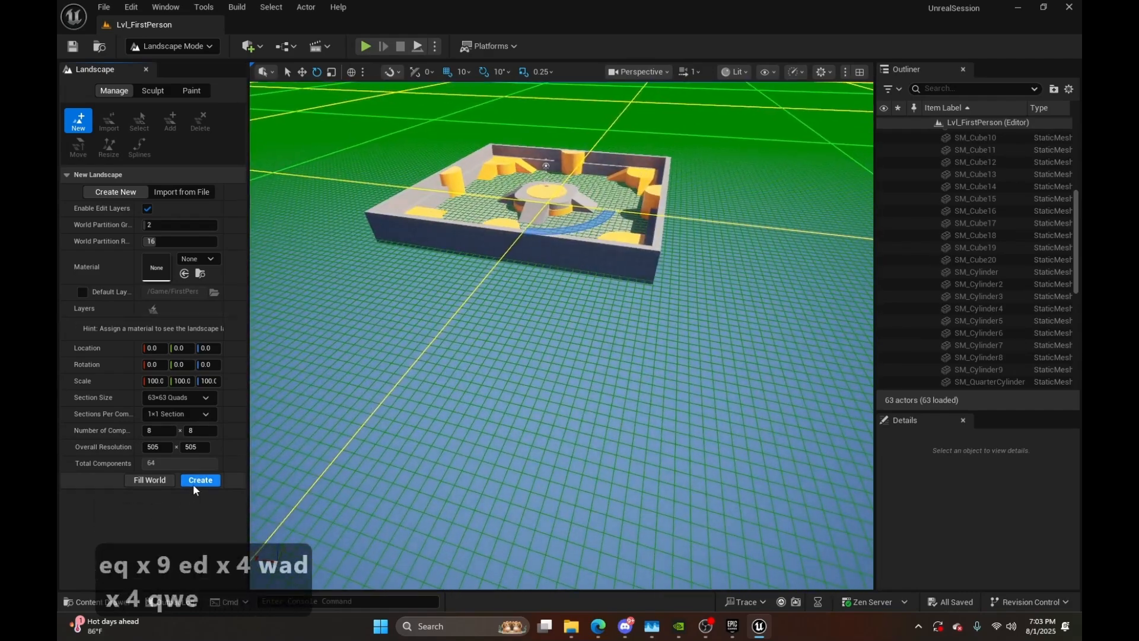
# Create a new landscape with the default settings, 63×63 quads per section and 8 × 8 components
pyautogui.click(170, 46)
pyautogui.click(170, 46)
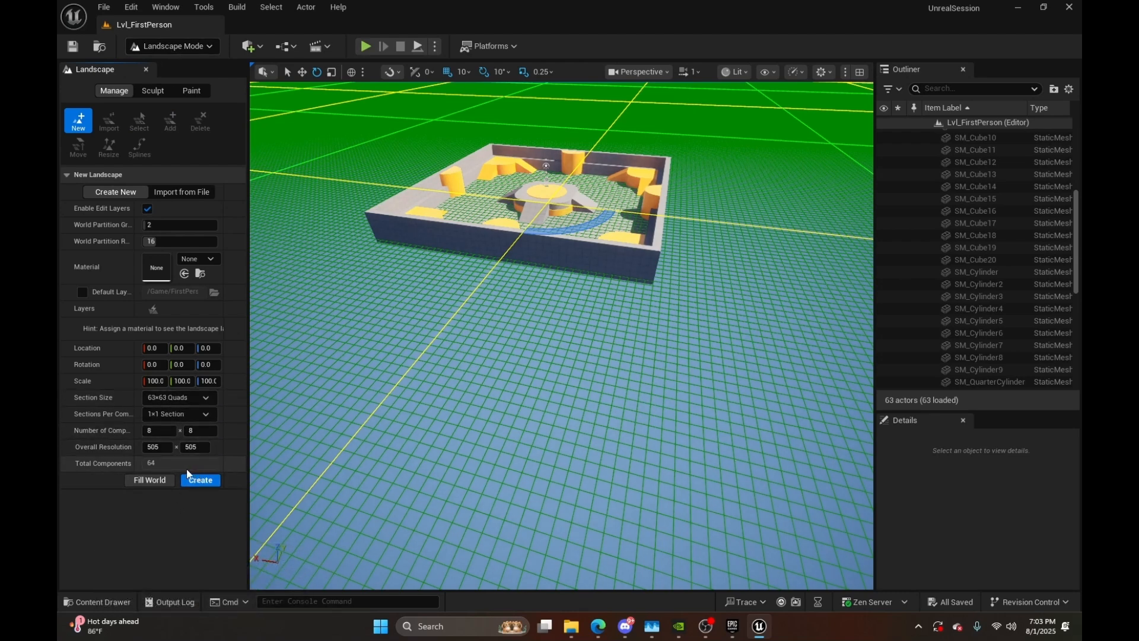
pyautogui.click(205, 480)
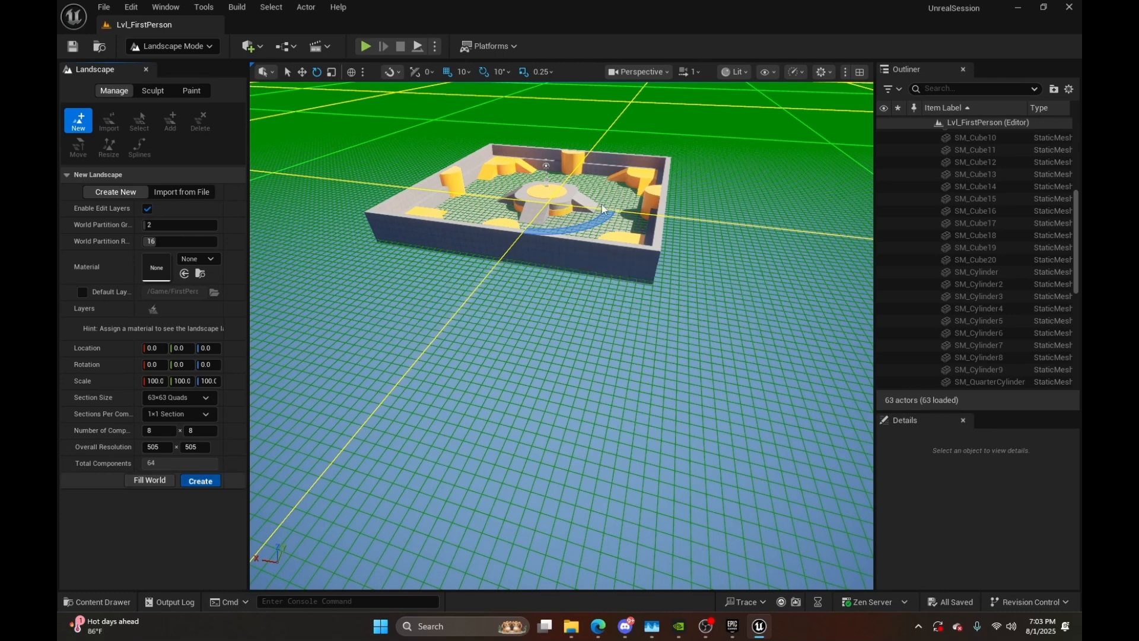
pyautogui.rightClick(646, 242)
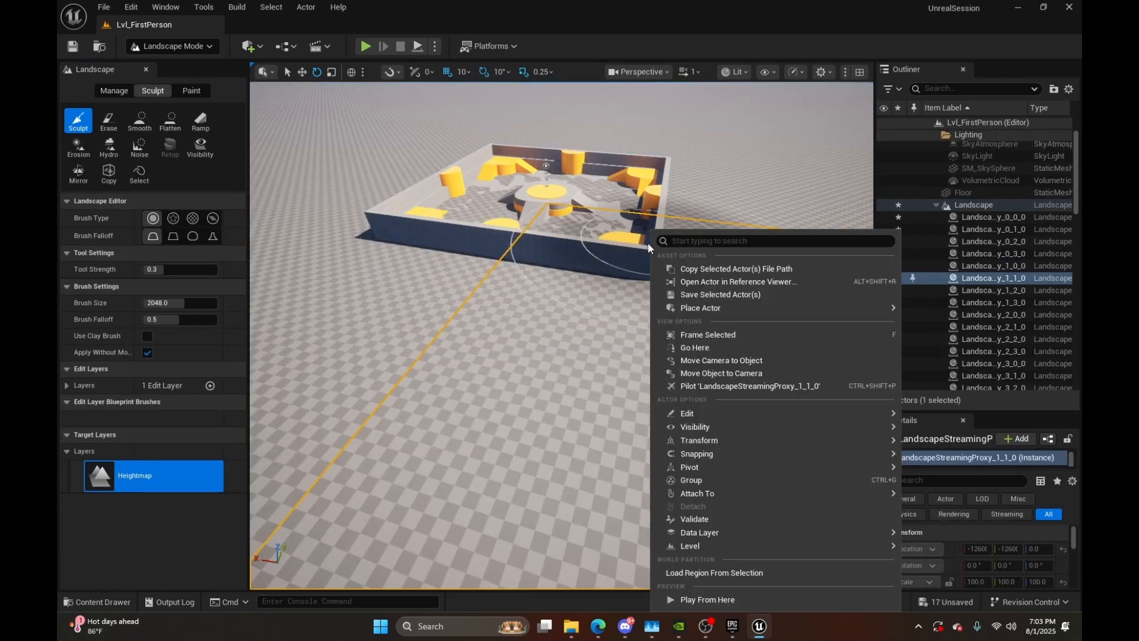
# Sculpt a large raised hill in the landscape outside the arena wall with the Sculpt brush
pyautogui.moveTo(647, 242); pyautogui.dragTo(593, 261, button='right')
pyautogui.press('w')
pyautogui.press('q')
pyautogui.moveTo(576, 306)
pyautogui.mouseDown(button='right')
pyautogui.moveTo(700, 311)
pyautogui.moveTo(712, 323)
pyautogui.mouseUp(button='right')
pyautogui.press('d')
pyautogui.press('e')
pyautogui.moveTo(498, 237)
pyautogui.mouseDown()
pyautogui.moveTo(656, 267)
pyautogui.moveTo(575, 241)
pyautogui.moveTo(587, 237)
pyautogui.moveTo(558, 219)
pyautogui.moveTo(583, 209)
pyautogui.moveTo(588, 224)
pyautogui.mouseUp()
pyautogui.moveTo(587, 225); pyautogui.dragTo(510, 225, button='right')
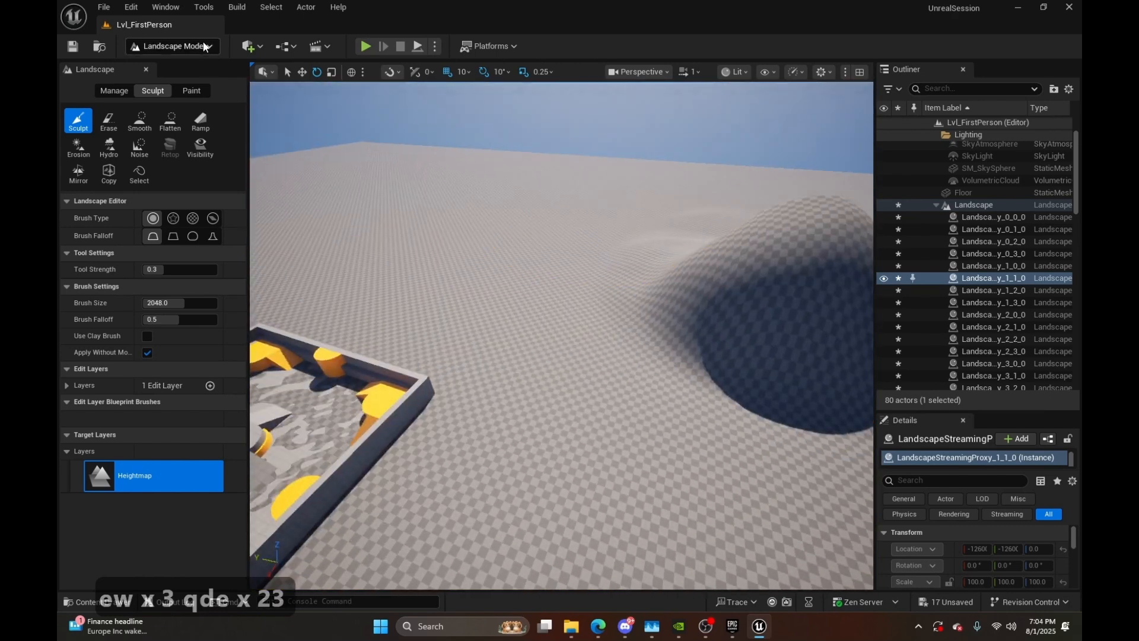
# Switch the editor back to Selection mode and fly over the arena and the sculpted terrain
pyautogui.click(206, 47)
pyautogui.click(210, 64)
pyautogui.moveTo(451, 267); pyautogui.dragTo(617, 231, button='right')
pyautogui.press('w')
pyautogui.press('a')
pyautogui.press('q')
pyautogui.press('w')
pyautogui.press('d')
pyautogui.moveTo(823, 266)
pyautogui.mouseDown(button='right')
pyautogui.moveTo(842, 266)
pyautogui.moveTo(593, 270)
pyautogui.moveTo(822, 266)
pyautogui.moveTo(740, 295)
pyautogui.moveTo(599, 290)
pyautogui.moveTo(599, 261)
pyautogui.mouseUp(button='right')
pyautogui.press('q')
pyautogui.press('e')
pyautogui.press('q')
pyautogui.press('w')
pyautogui.press('e')
# Undo the hill sculpting and the landscape creation
pyautogui.hotkey('ctrl', 'z')
pyautogui.hotkey('ctrl', 'z')
pyautogui.hotkey('ctrl', 'z')
pyautogui.press('w')
pyautogui.moveTo(724, 225); pyautogui.dragTo(687, 249, button='right')
pyautogui.press('d')
pyautogui.press('e')
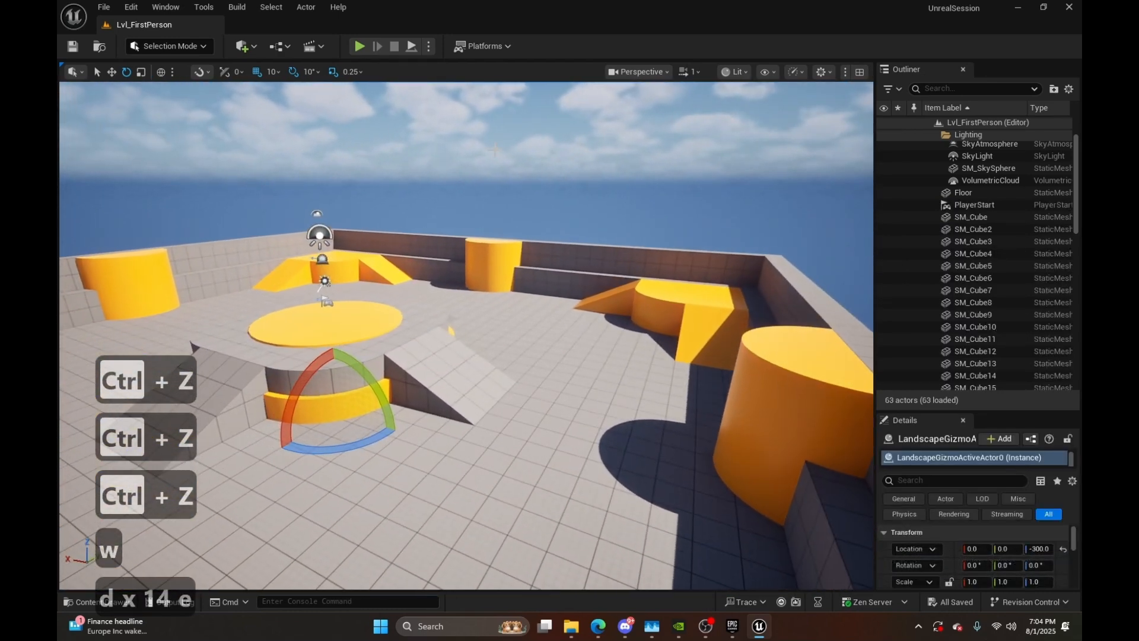
# Review the available editor modes, including Modeling, Fracture, Brush Editing and Animation, while viewing the central platform
pyautogui.click(205, 48)
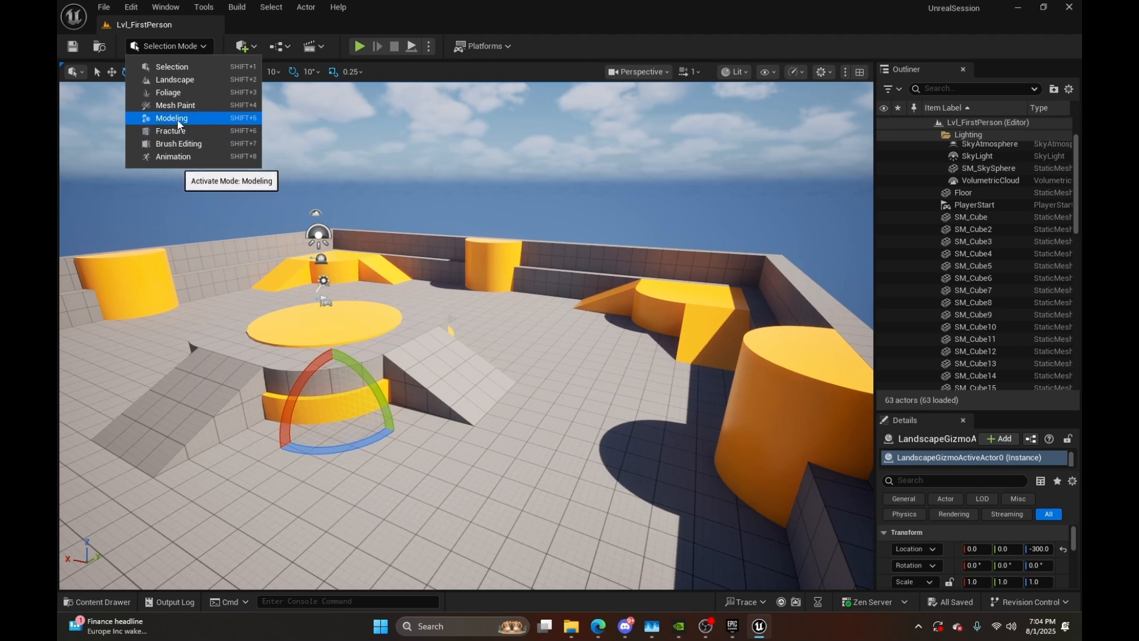
pyautogui.moveTo(380, 249); pyautogui.dragTo(471, 290, button='right')
pyautogui.press('w')
pyautogui.press('e')
pyautogui.press('q')
pyautogui.press('e')
pyautogui.press('a')
pyautogui.press('s')
pyautogui.press('q')
pyautogui.press('q')
pyautogui.press('e')
pyautogui.click(170, 46)
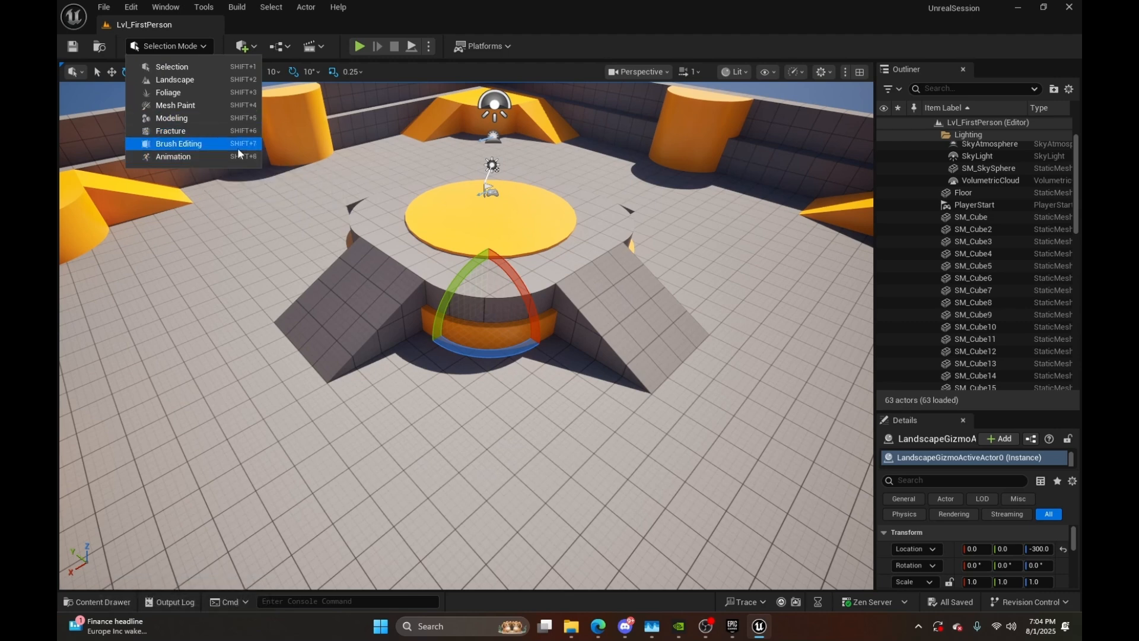
pyautogui.click(190, 45)
# Fly around inside the arena and examine its floor, walls, ramps and yellow cylinders from many angles
pyautogui.moveTo(356, 237); pyautogui.dragTo(352, 309, button='right')
pyautogui.press('e')
pyautogui.press('s')
pyautogui.press('q')
pyautogui.press('e')
pyautogui.press('w')
pyautogui.press('q')
pyautogui.press('d')
pyautogui.press('q')
pyautogui.press('d')
pyautogui.press('w')
pyautogui.press('e')
pyautogui.press('a')
pyautogui.press('s')
pyautogui.press('q')
pyautogui.press('d')
pyautogui.press('w')
pyautogui.press('e')
pyautogui.press('d')
pyautogui.press('s')
pyautogui.press('a')
pyautogui.press('q')
pyautogui.press('e')
pyautogui.press('a')
pyautogui.press('w')
pyautogui.press('q')
pyautogui.press('e')
pyautogui.press('s')
pyautogui.press('e')
pyautogui.press('a')
pyautogui.press('s')
pyautogui.press('q')
pyautogui.press('d')
pyautogui.press('w')
pyautogui.press('w')
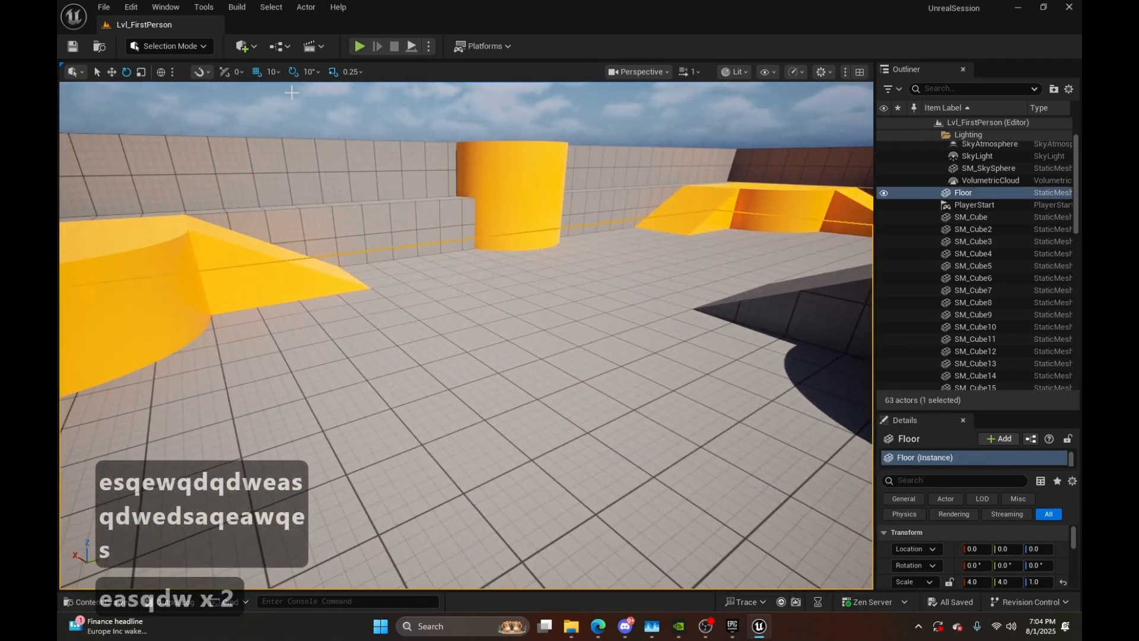
# Place a basic Cube shape on the arena floor at about X 890, Y -850
pyautogui.click(255, 50)
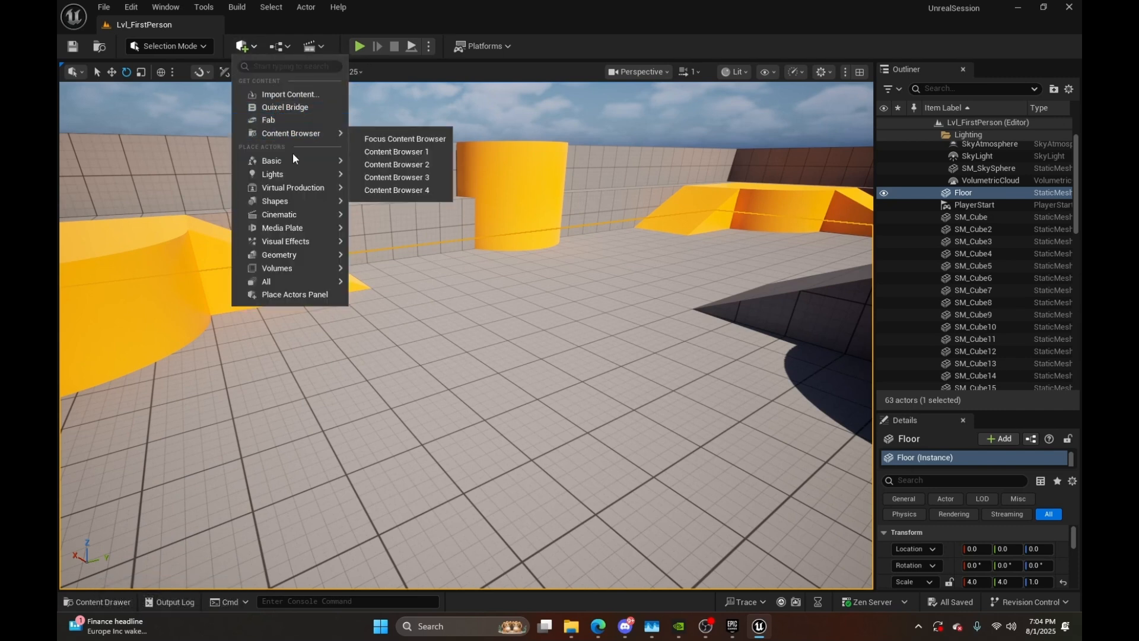
pyautogui.moveTo(299, 173)
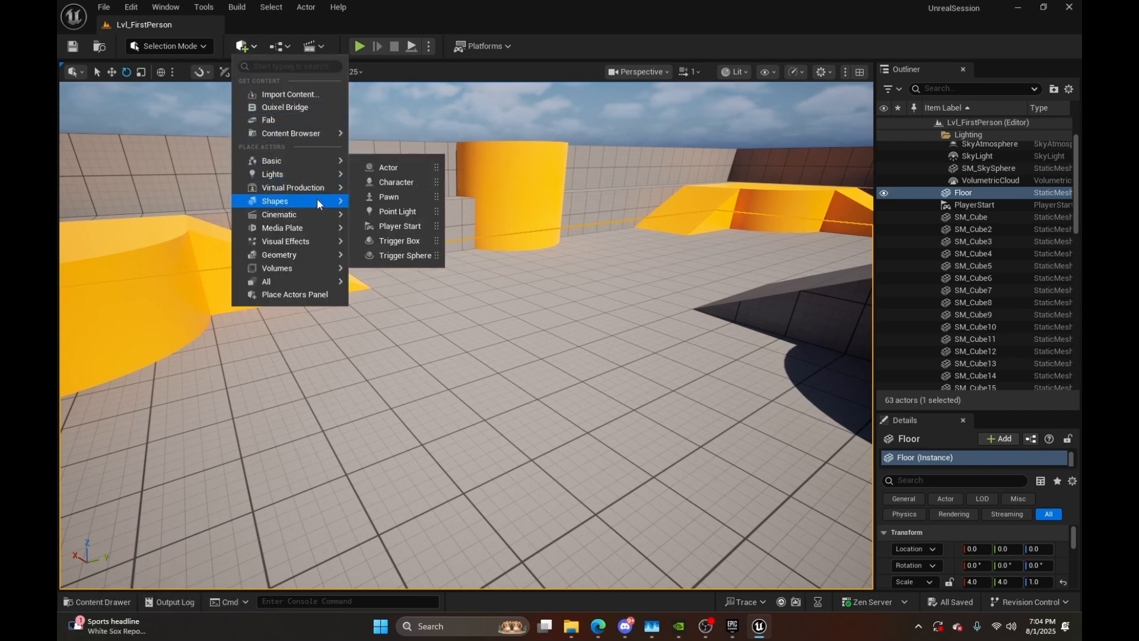
pyautogui.moveTo(323, 202)
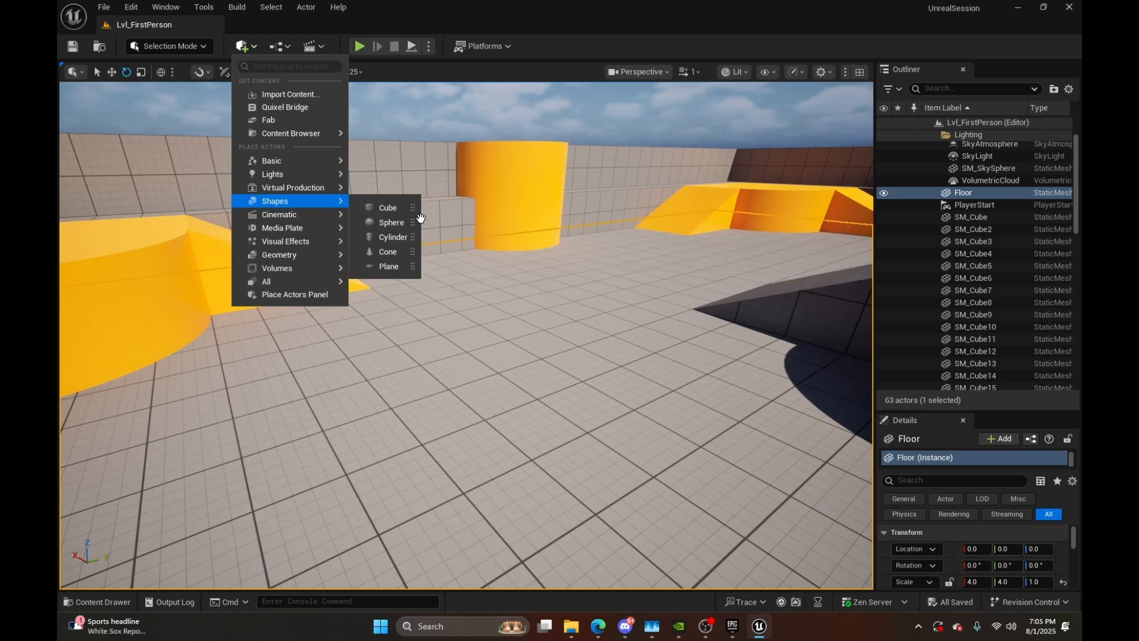
pyautogui.moveTo(385, 207); pyautogui.dragTo(457, 340)
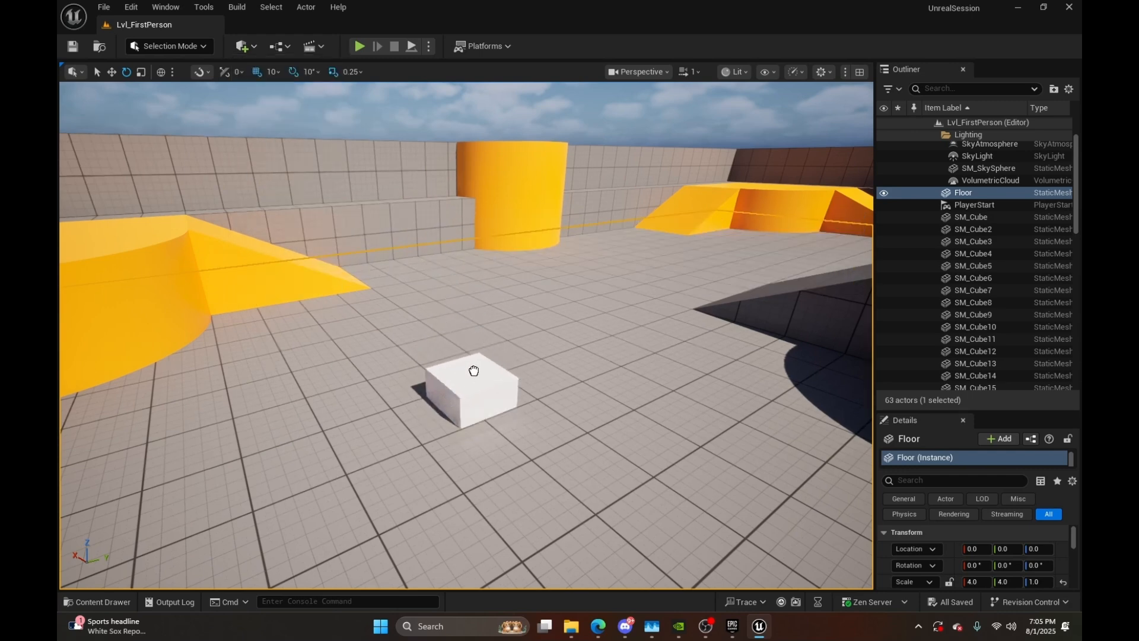
pyautogui.moveTo(470, 381); pyautogui.dragTo(472, 379)
# Fly around the white cube and examine it closely from several sides
pyautogui.press('w')
pyautogui.moveTo(471, 380); pyautogui.dragTo(599, 421, button='right')
pyautogui.press('w')
pyautogui.press('s')
pyautogui.press('a')
pyautogui.press('q')
pyautogui.press('d')
pyautogui.press('e')
pyautogui.press('q')
pyautogui.press('e')
pyautogui.press('w')
pyautogui.press('e')
pyautogui.press('q')
pyautogui.press('s')
pyautogui.press('e')
pyautogui.press('d')
pyautogui.press('w')
pyautogui.press('e')
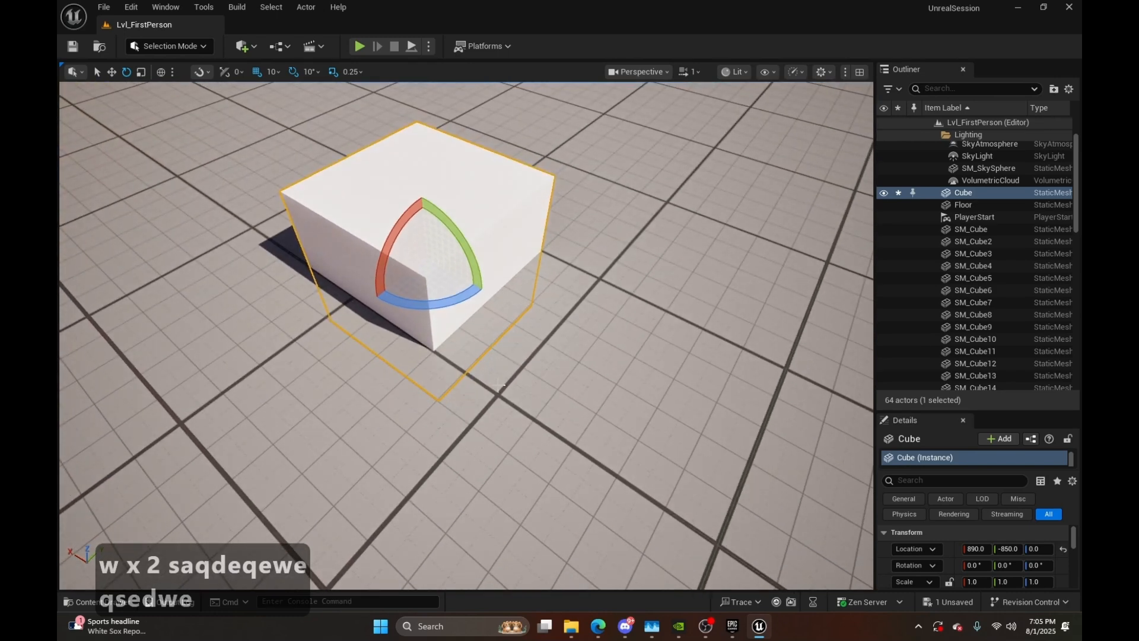
# Reduce the viewport camera speed to 0.4 and bring the cube into view from near floor level
pyautogui.press('a')
pyautogui.press('s')
pyautogui.press('q')
pyautogui.press('d')
pyautogui.scroll(-4, 510, 339)
pyautogui.press('w')
pyautogui.press('e')
pyautogui.press('w')
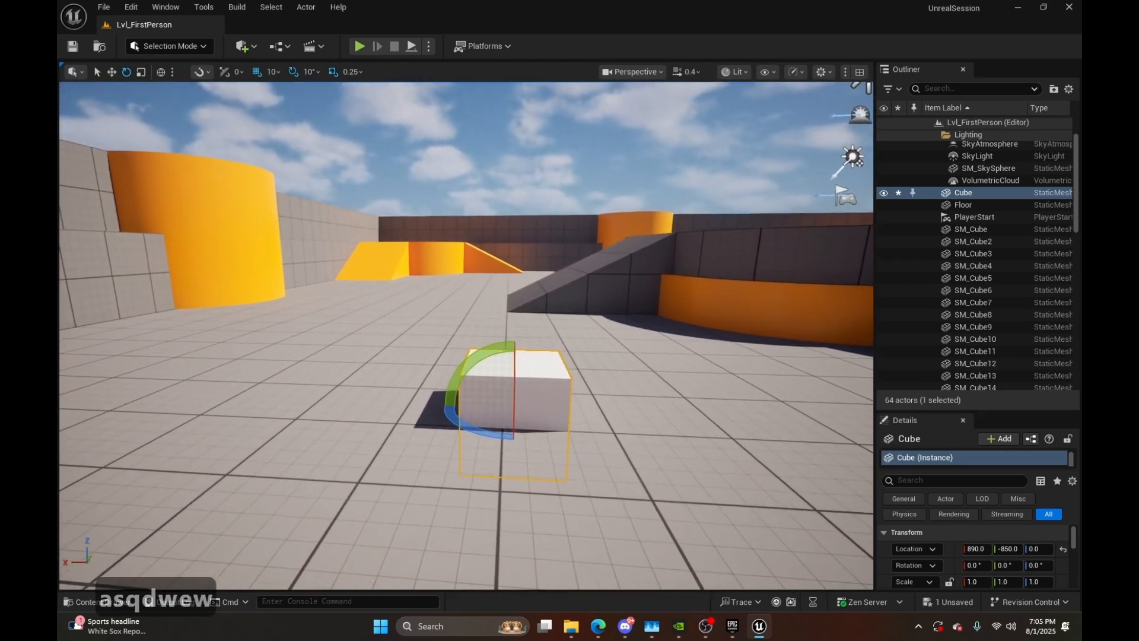
# Reposition the cube with the Move tool, raising it above the floor to about Y -870, Z 40
pyautogui.press('w')
pyautogui.press('d')
pyautogui.press('a')
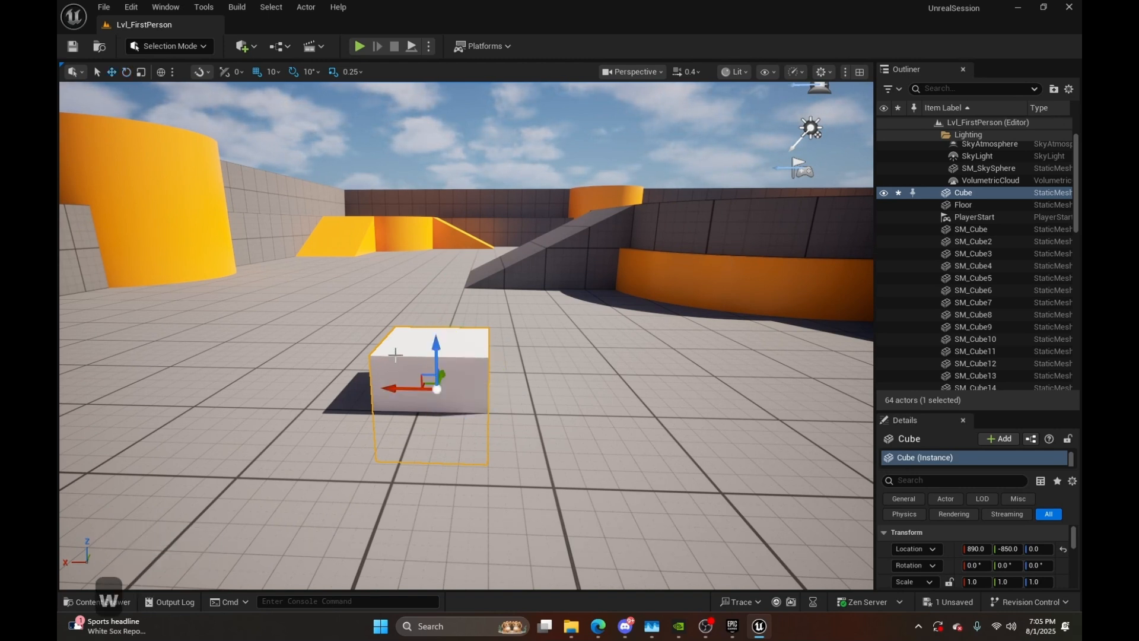
pyautogui.press('a')
pyautogui.moveTo(483, 362); pyautogui.dragTo(753, 362, button='right')
pyautogui.press('s')
pyautogui.press('q')
pyautogui.press('a')
pyautogui.press('e')
pyautogui.press('w')
pyautogui.press('a')
pyautogui.moveTo(478, 342)
pyautogui.mouseDown()
pyautogui.moveTo(472, 163)
pyautogui.moveTo(464, 353)
pyautogui.moveTo(115, 284)
pyautogui.moveTo(464, 346)
pyautogui.moveTo(327, 481)
pyautogui.moveTo(465, 344)
pyautogui.mouseUp()
# Show more of the cube's properties and set its X location to 100
pyautogui.moveTo(998, 419); pyautogui.dragTo(999, 166)
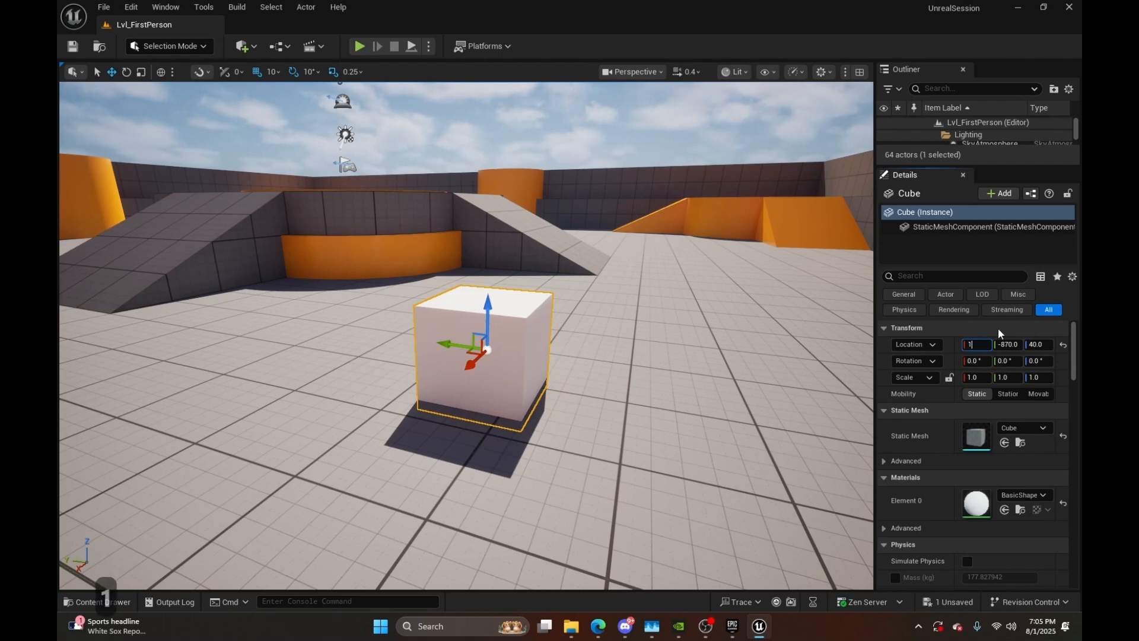
pyautogui.write('00')
pyautogui.press('Return')
# Move the cube along the X axis to X 670 with the Move tool
pyautogui.press('d')
pyautogui.press('w')
pyautogui.moveTo(649, 176); pyautogui.dragTo(573, 286, button='right')
pyautogui.moveTo(682, 340); pyautogui.dragTo(365, 401)
# Raise the cube slightly to Z 50 with the Move tool so that it rests on the floor
pyautogui.press('a')
pyautogui.press('w')
pyautogui.moveTo(683, 350); pyautogui.dragTo(798, 354, button='right')
pyautogui.press('s')
pyautogui.press('q')
pyautogui.press('s')
pyautogui.press('e')
pyautogui.press('w')
pyautogui.press('q')
pyautogui.press('e')
pyautogui.press('s')
pyautogui.moveTo(605, 335); pyautogui.dragTo(561, 344, button='right')
pyautogui.press('q')
pyautogui.press('e')
pyautogui.press('w')
pyautogui.moveTo(582, 319); pyautogui.dragTo(581, 307)
# Try rotating the cube about different axes with the Rotate tool, undoing each rotation
pyautogui.moveTo(582, 308)
pyautogui.mouseDown(button='right')
pyautogui.moveTo(614, 306)
pyautogui.moveTo(577, 300)
pyautogui.mouseUp(button='right')
pyautogui.press('w')
pyautogui.press('q')
pyautogui.press('s')
pyautogui.press('d')
pyautogui.press('e')
pyautogui.press('s')
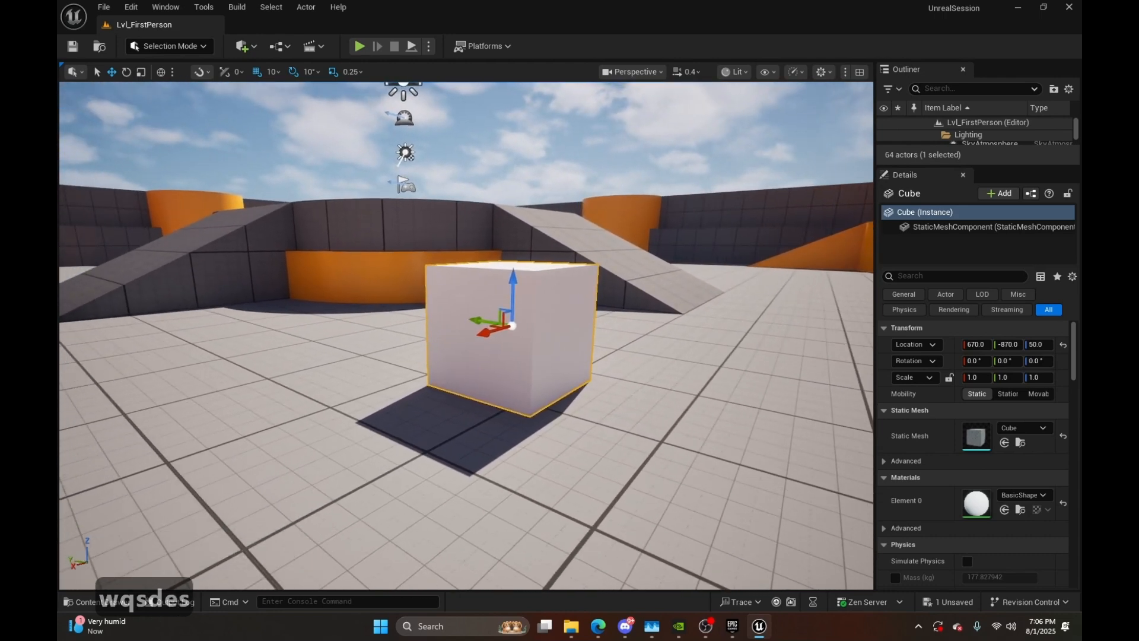
pyautogui.press('e')
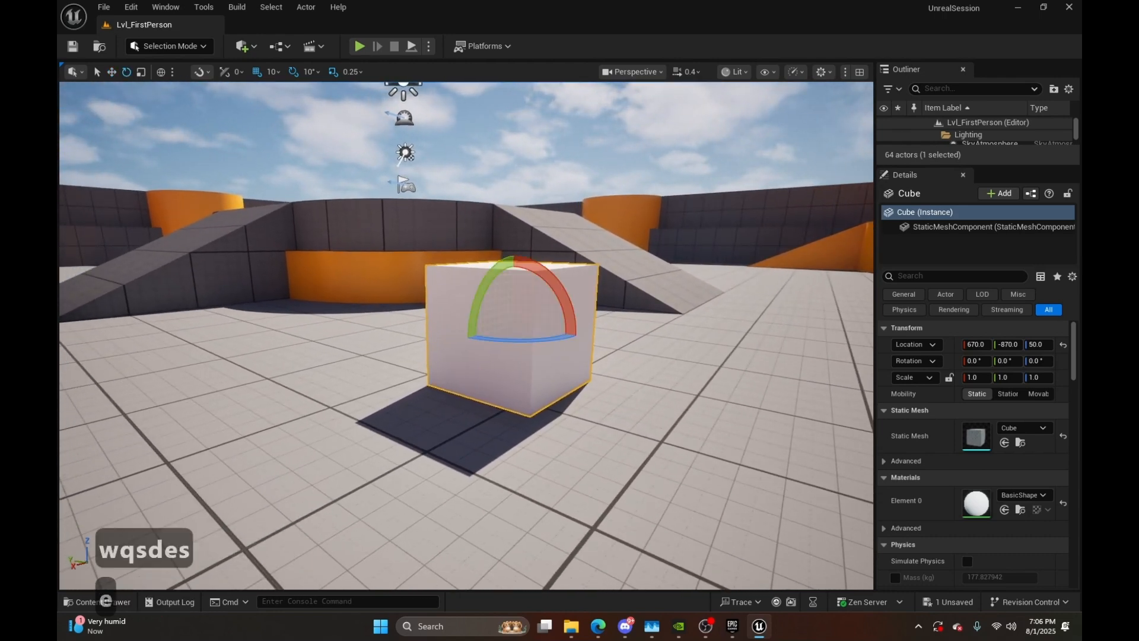
pyautogui.press('w')
pyautogui.moveTo(662, 255)
pyautogui.mouseDown(button='right')
pyautogui.moveTo(703, 257)
pyautogui.moveTo(677, 262)
pyautogui.mouseUp(button='right')
pyautogui.press('a')
pyautogui.press('s')
pyautogui.press('d')
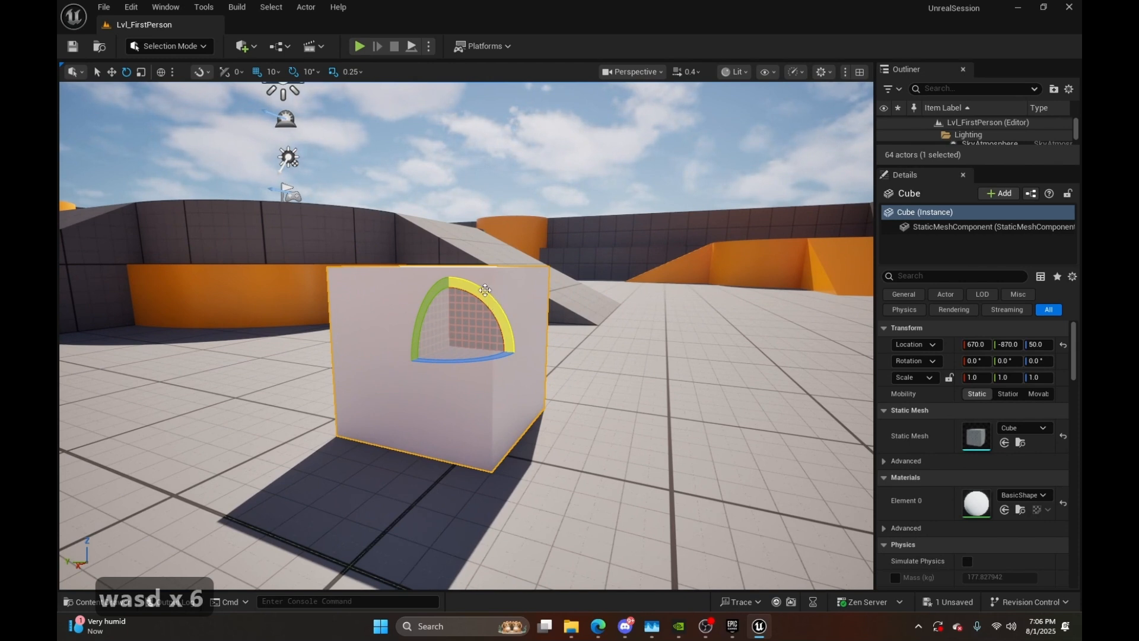
pyautogui.moveTo(468, 286)
pyautogui.mouseDown()
pyautogui.moveTo(474, 279)
pyautogui.moveTo(534, 377)
pyautogui.moveTo(508, 412)
pyautogui.moveTo(492, 270)
pyautogui.moveTo(463, 305)
pyautogui.mouseUp()
pyautogui.hotkey('ctrl', 'z')
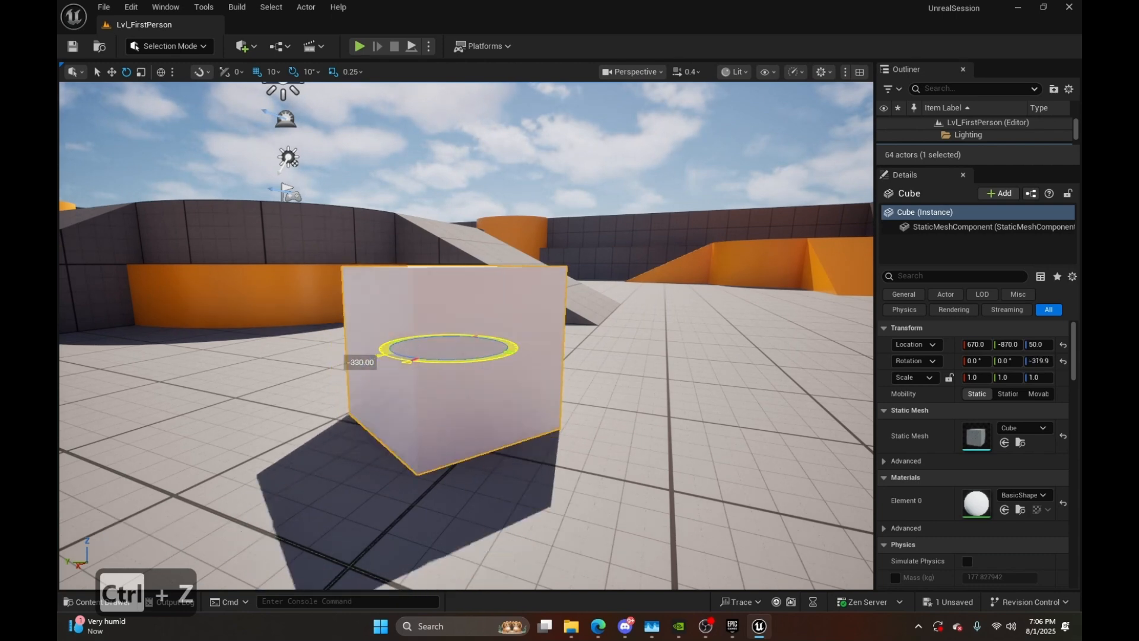
pyautogui.hotkey('ctrl', 'z')
# Fly around the cube and examine it from different sides and distances
pyautogui.moveTo(474, 338); pyautogui.dragTo(415, 371, button='right')
pyautogui.press('w')
pyautogui.press('e')
pyautogui.press('s')
pyautogui.press('q')
pyautogui.press('d')
pyautogui.press('e')
pyautogui.press('a')
pyautogui.press('w')
pyautogui.press('d')
pyautogui.press('a')
pyautogui.press('w')
pyautogui.press('s')
pyautogui.press('q')
pyautogui.press('a')
pyautogui.press('e')
pyautogui.press('w')
pyautogui.press('d')
pyautogui.press('s')
# Try stretching the cube along Z, Y and X one at a time with the Scale tool, undoing each change
pyautogui.press('r')
pyautogui.moveTo(510, 338); pyautogui.dragTo(566, 330, button='right')
pyautogui.press('a')
pyautogui.press('s')
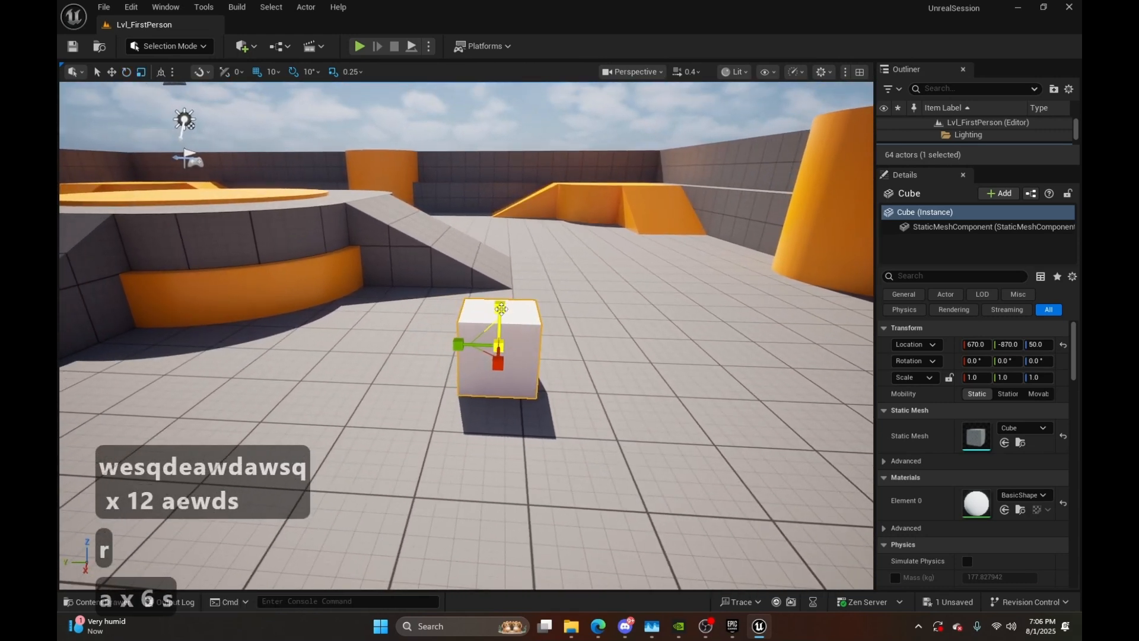
pyautogui.moveTo(500, 308); pyautogui.dragTo(500, 261)
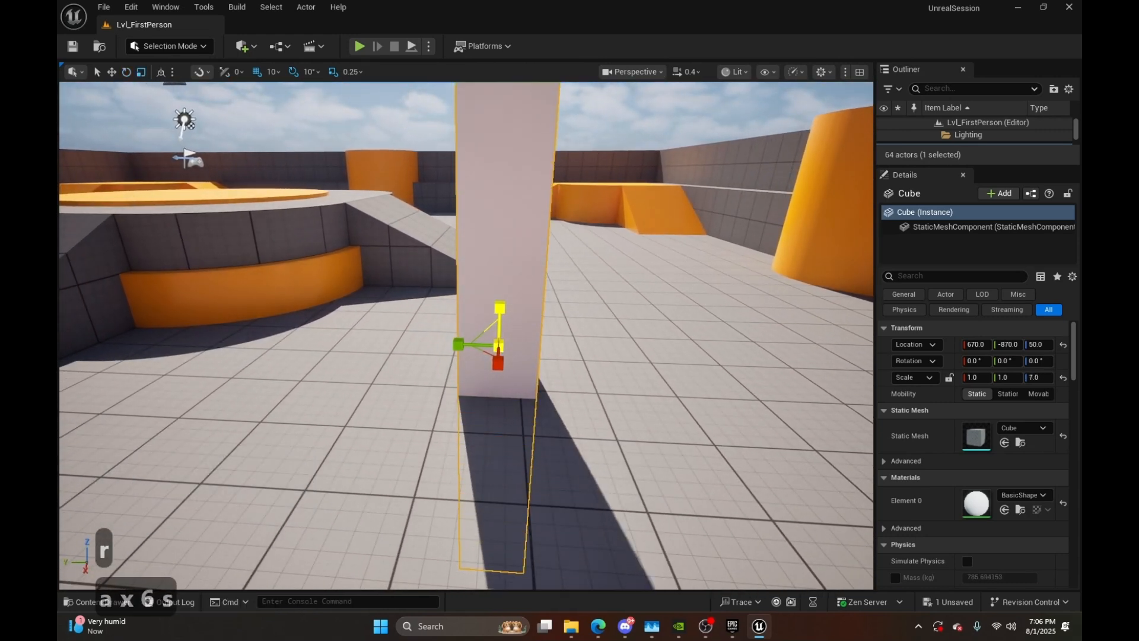
pyautogui.hotkey('ctrl', 'z')
pyautogui.moveTo(463, 348); pyautogui.dragTo(332, 350)
pyautogui.hotkey('ctrl', 'z')
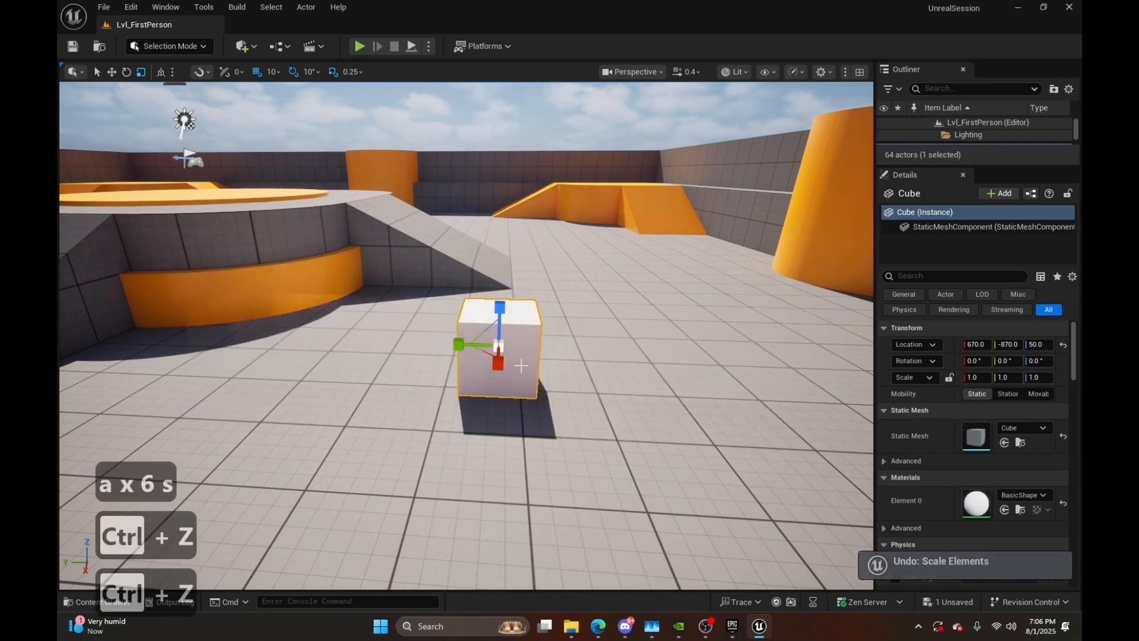
pyautogui.moveTo(498, 362); pyautogui.dragTo(501, 427)
pyautogui.hotkey('ctrl', 'z')
# Switch the selected cube to the Rotate tool and back to the Scale tool
pyautogui.press('d')
pyautogui.moveTo(500, 365); pyautogui.dragTo(427, 356, button='right')
pyautogui.press('e')
pyautogui.press('q')
pyautogui.press('e')
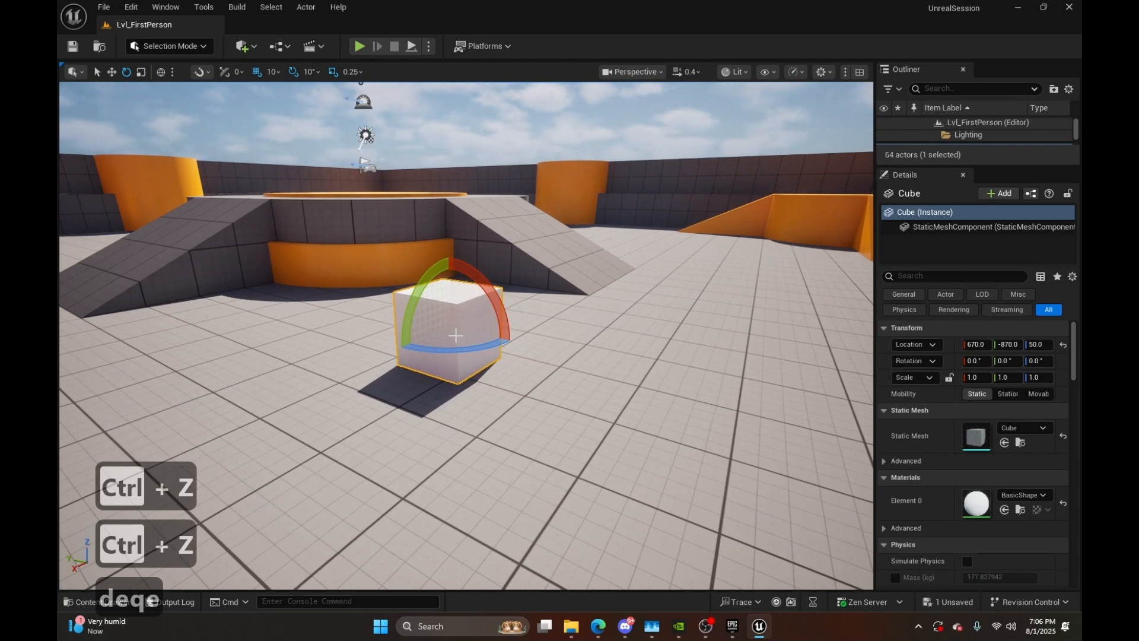
pyautogui.press('r')
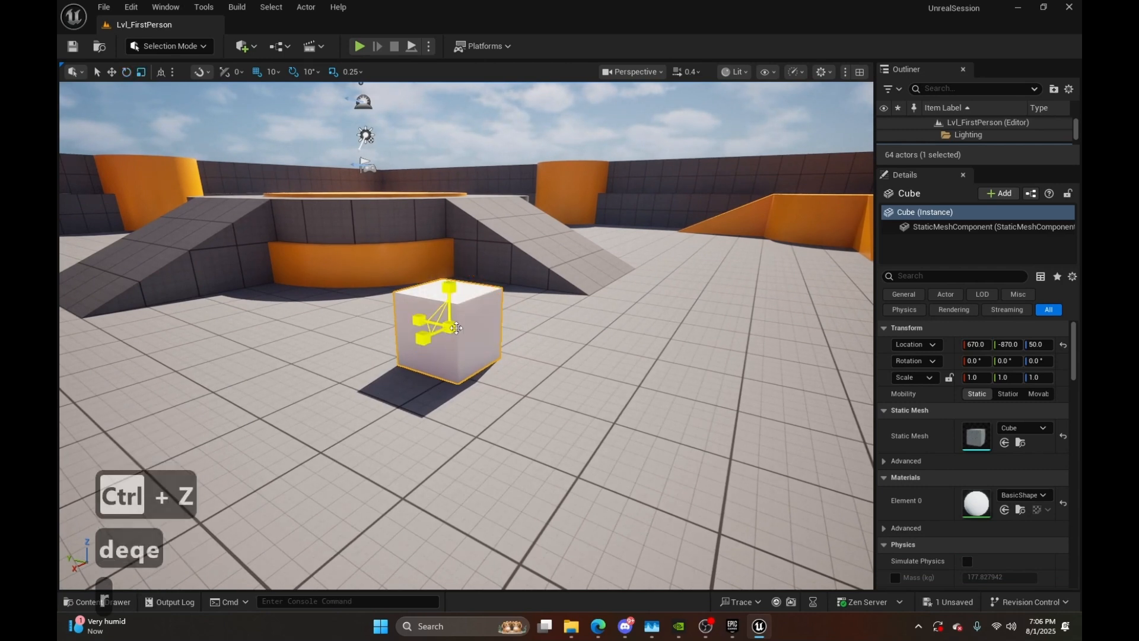
# Scale the cube uniformly on all three axes to 3.75 with the Scale tool
pyautogui.moveTo(451, 329); pyautogui.dragTo(434, 303, button='right')
pyautogui.press('w')
pyautogui.press('d')
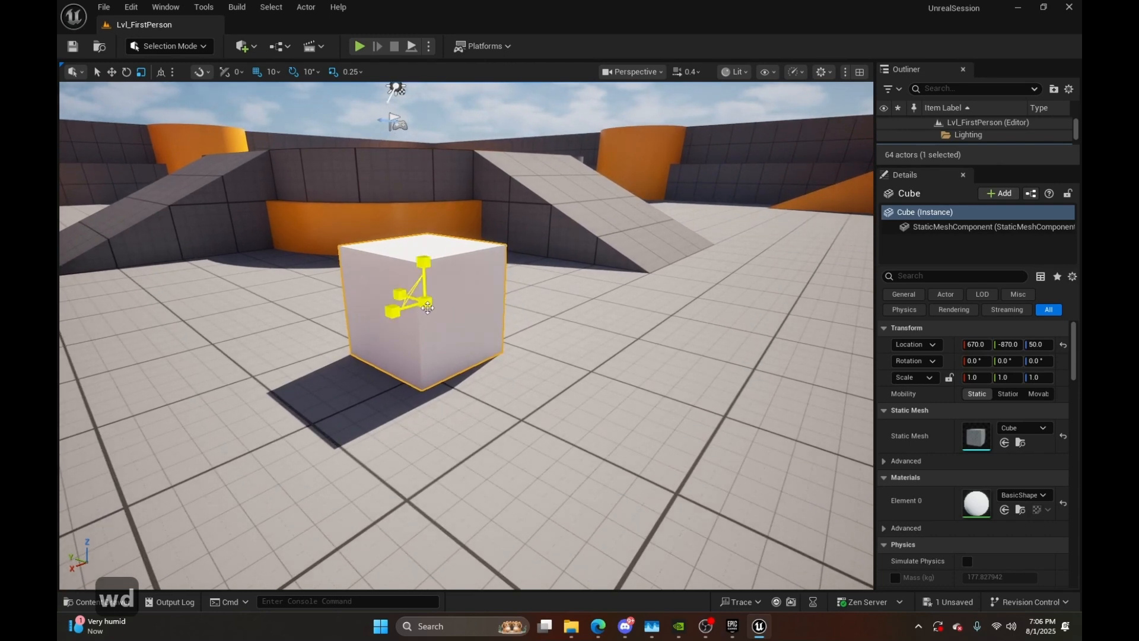
pyautogui.press('a')
pyautogui.press('s')
pyautogui.moveTo(438, 320); pyautogui.dragTo(423, 297, button='right')
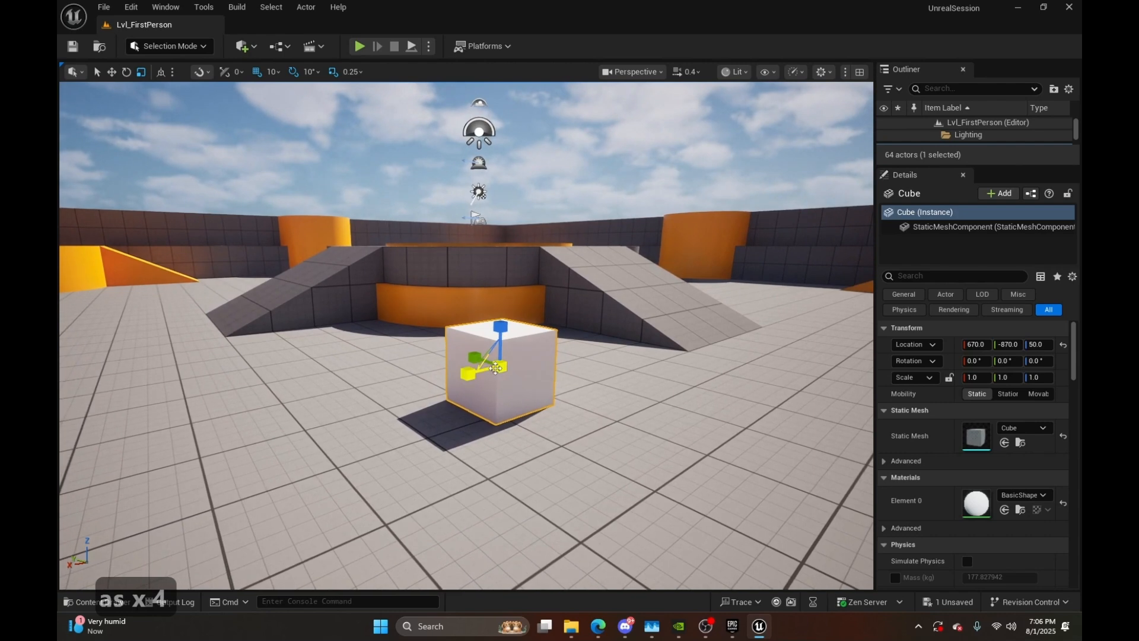
pyautogui.moveTo(500, 366); pyautogui.dragTo(566, 384)
pyautogui.press('s')
pyautogui.moveTo(567, 383)
pyautogui.mouseDown(button='right')
pyautogui.moveTo(543, 381)
pyautogui.moveTo(566, 383)
pyautogui.mouseUp(button='right')
pyautogui.press('d')
pyautogui.press('a')
pyautogui.moveTo(570, 385); pyautogui.dragTo(597, 369)
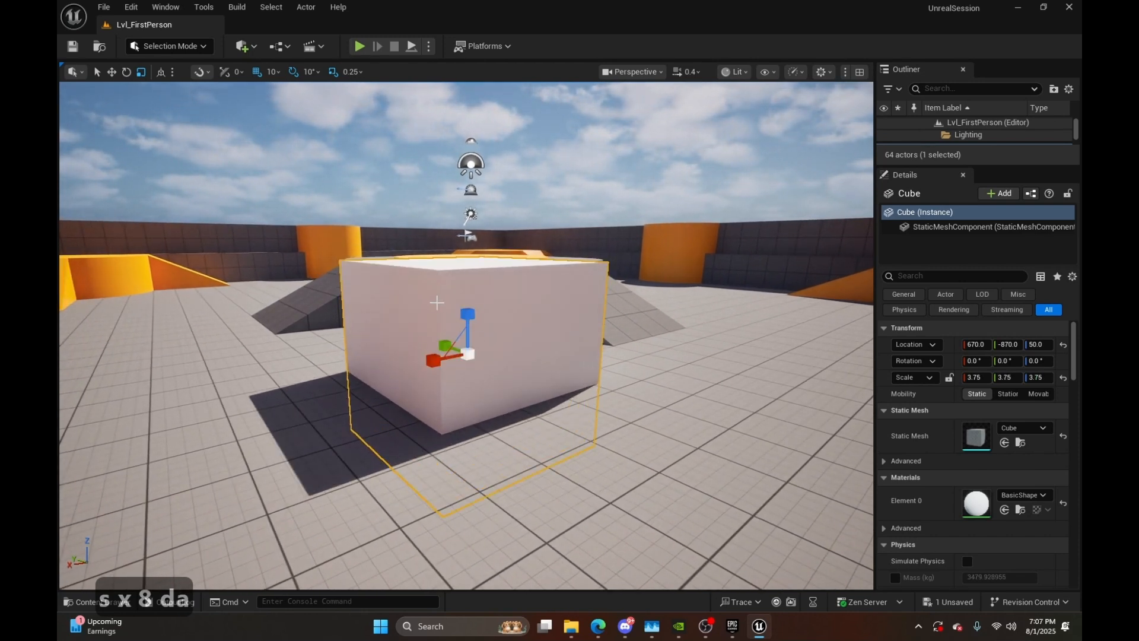
# Raise the enlarged cube out of the floor to Z 190 with the Move tool
pyautogui.press('w')
pyautogui.moveTo(468, 327); pyautogui.dragTo(469, 267)
pyautogui.press('a')
pyautogui.press('w')
pyautogui.press('w')
pyautogui.press('w')
pyautogui.press('w')
pyautogui.press('w')
pyautogui.press('w')
pyautogui.press('w')
pyautogui.moveTo(483, 319)
pyautogui.mouseDown(button='right')
pyautogui.moveTo(664, 319)
pyautogui.moveTo(615, 285)
pyautogui.moveTo(653, 284)
pyautogui.moveTo(485, 319)
pyautogui.mouseUp(button='right')
pyautogui.press('s')
pyautogui.press('q')
pyautogui.press('a')
pyautogui.press('a')
pyautogui.press('a')
pyautogui.press('a')
pyautogui.press('w')
pyautogui.moveTo(509, 295); pyautogui.dragTo(509, 302)
# Fly down to the cube's lower edge and view it from floor level
pyautogui.press('e')
pyautogui.moveTo(507, 296); pyautogui.dragTo(497, 309, button='right')
pyautogui.press('d')
pyautogui.press('d')
pyautogui.press('d')
pyautogui.press('d')
pyautogui.press('d')
pyautogui.press('d')
pyautogui.press('w')
pyautogui.press('q')
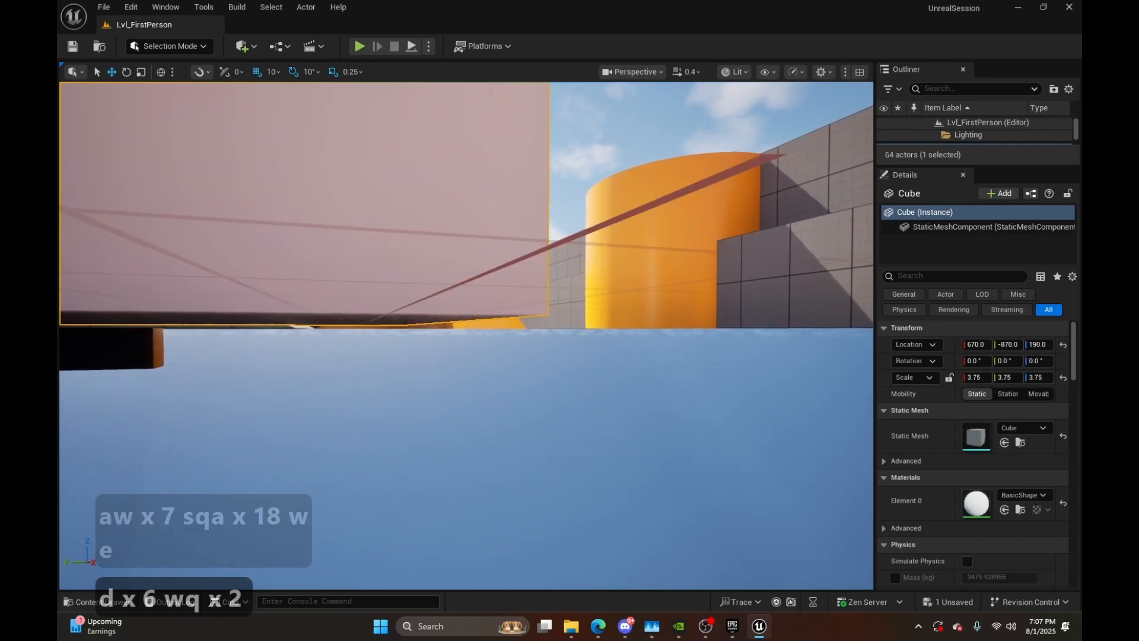
# Reduce the viewport camera speed to 0.1 and inspect up close where the cube's bottom edge meets the floor
pyautogui.press('e')
pyautogui.press('s')
pyautogui.press('d')
pyautogui.press('d')
pyautogui.press('q')
pyautogui.press('w')
pyautogui.press('a')
pyautogui.press('q')
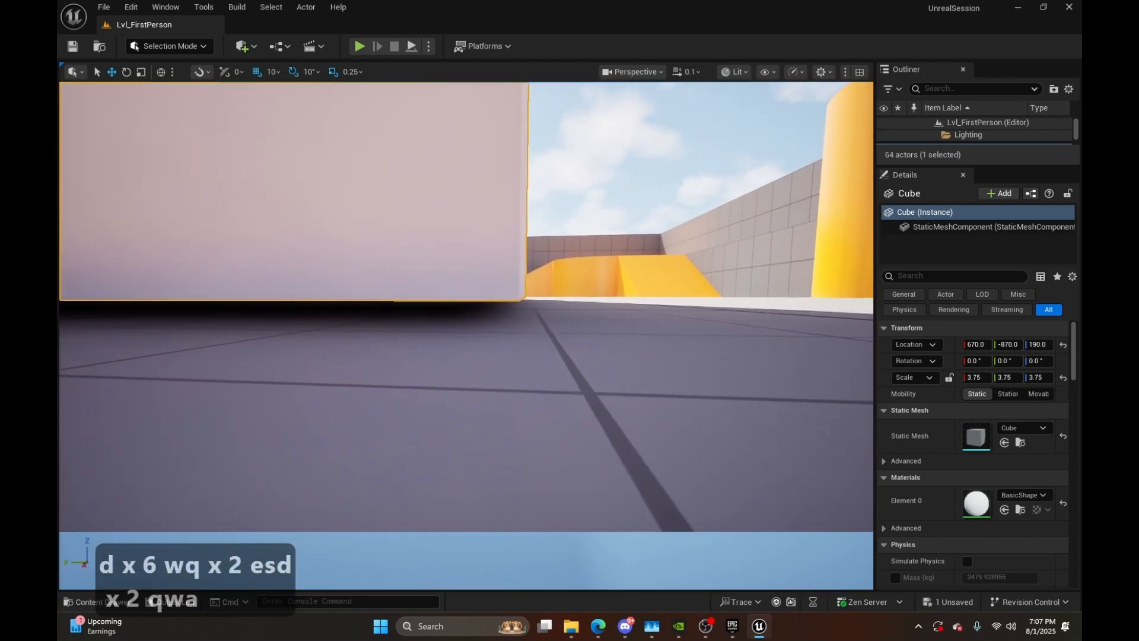
pyautogui.press('s')
pyautogui.press('d')
pyautogui.press('e')
pyautogui.press('s')
pyautogui.press('q')
pyautogui.press('e')
pyautogui.press('s')
pyautogui.press('a')
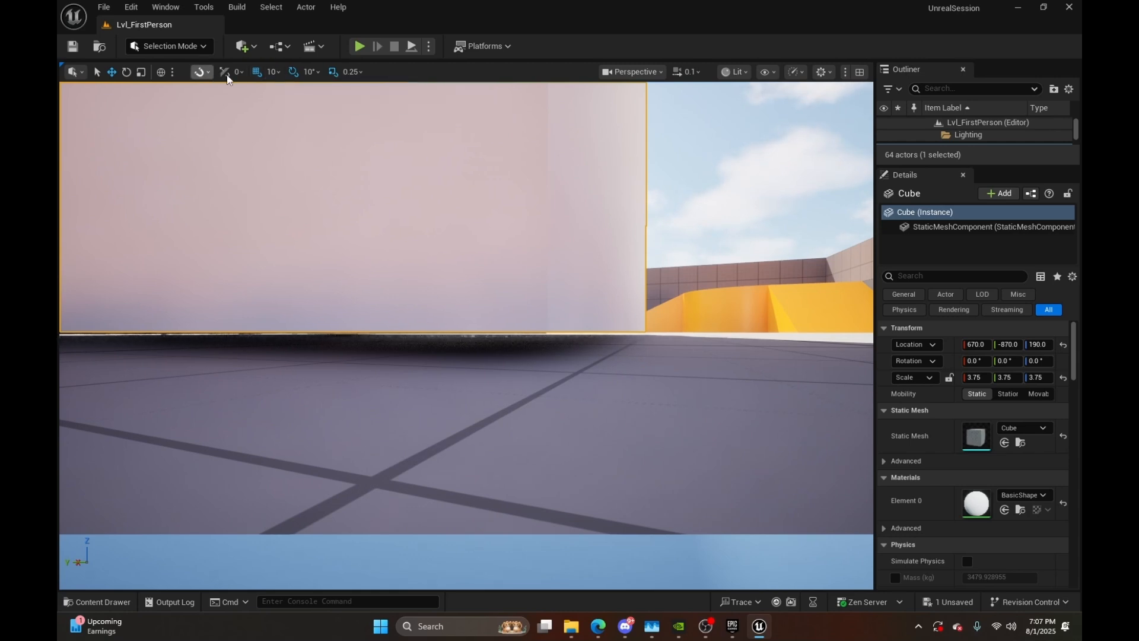
# Try moving the cube vertically with position grid snapping turned off, and undo the move
pyautogui.click(257, 74)
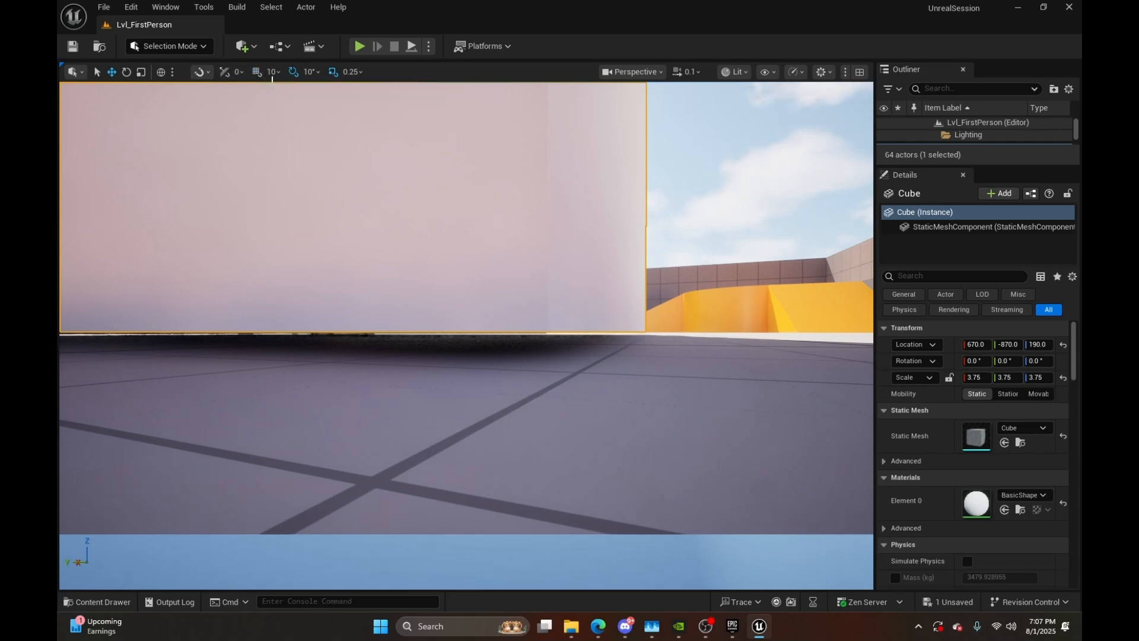
pyautogui.moveTo(356, 327); pyautogui.dragTo(356, 341, button='right')
pyautogui.press('s')
pyautogui.press('a')
pyautogui.press('e')
pyautogui.moveTo(397, 187)
pyautogui.mouseDown(button='right')
pyautogui.moveTo(350, 136)
pyautogui.moveTo(409, 177)
pyautogui.moveTo(400, 187)
pyautogui.mouseUp(button='right')
pyautogui.press('q')
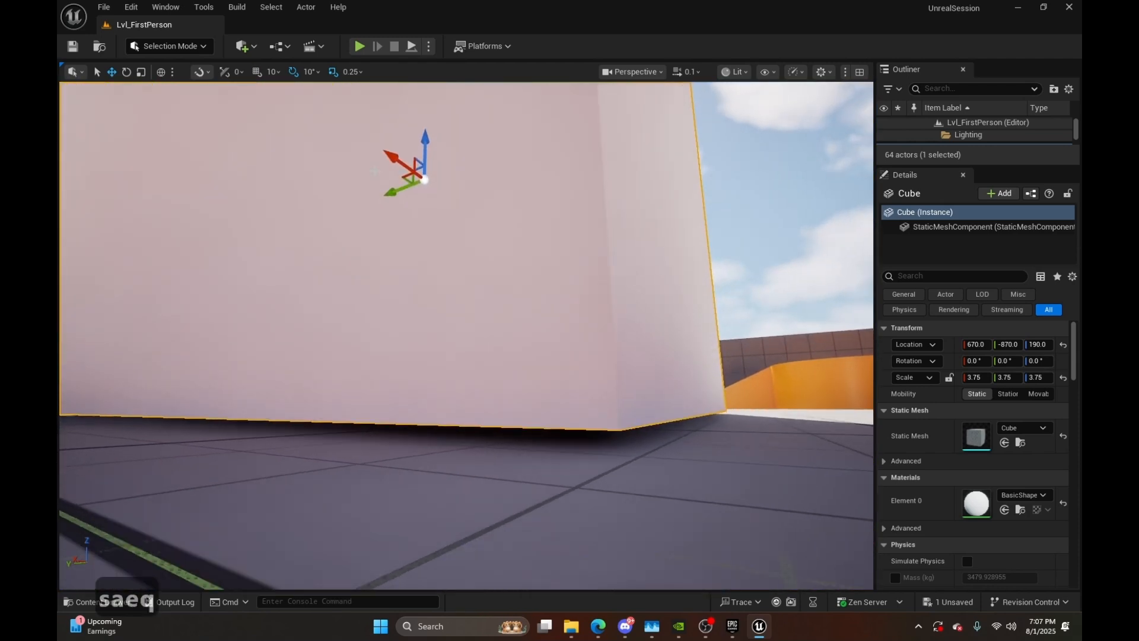
pyautogui.moveTo(427, 144); pyautogui.dragTo(428, 135)
pyautogui.hotkey('ctrl', 'z')
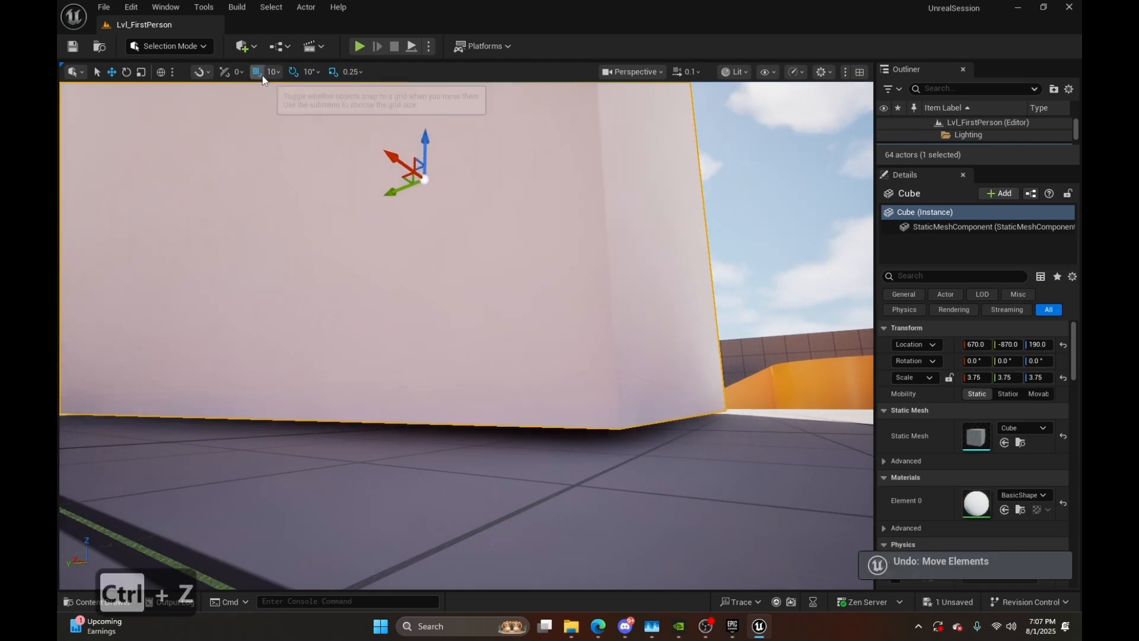
# Set the position grid snap size to 50 and raise the cube to Z 290 with the Move tool
pyautogui.click(273, 72)
pyautogui.click(293, 145)
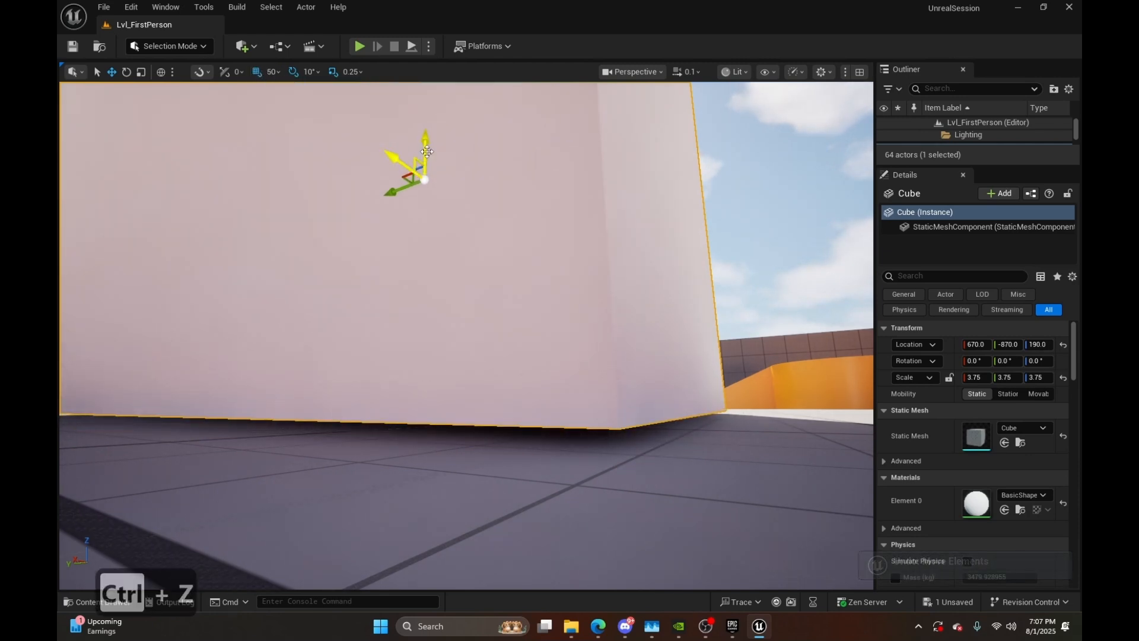
pyautogui.moveTo(429, 137); pyautogui.dragTo(423, 178)
pyautogui.moveTo(424, 329); pyautogui.dragTo(389, 166)
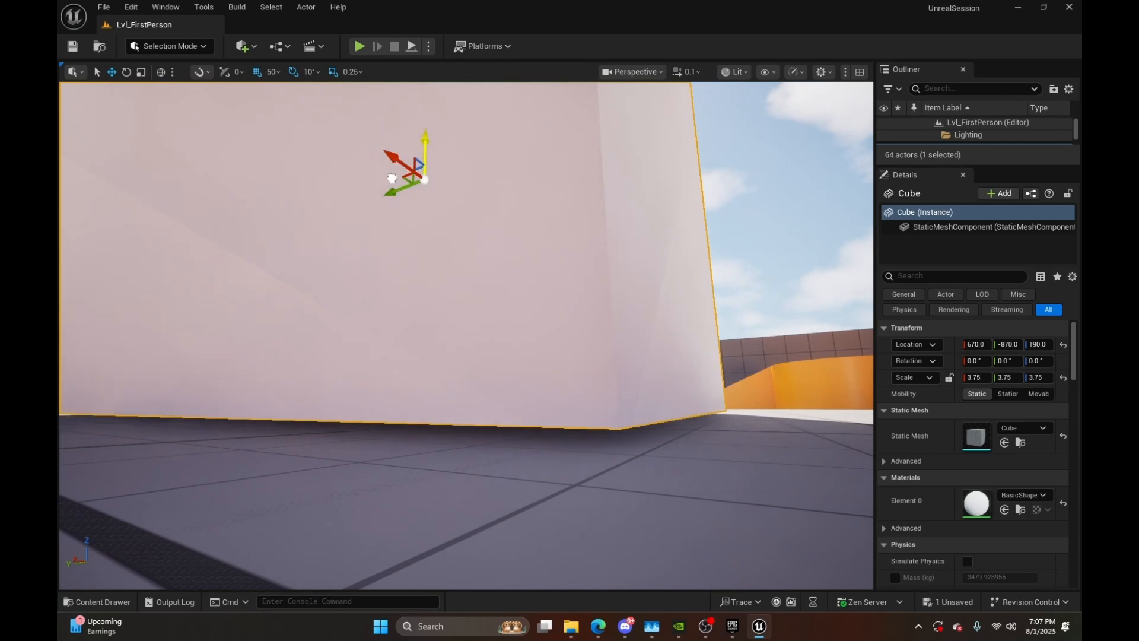
pyautogui.moveTo(406, 359); pyautogui.dragTo(272, 76)
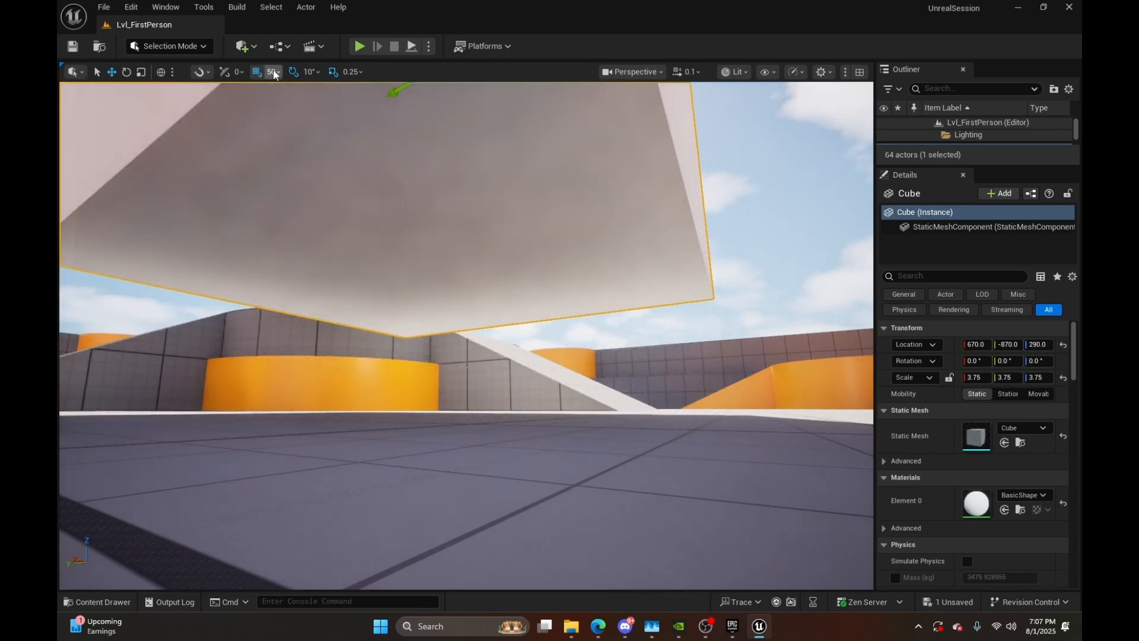
pyautogui.moveTo(458, 207); pyautogui.dragTo(454, 159, button='right')
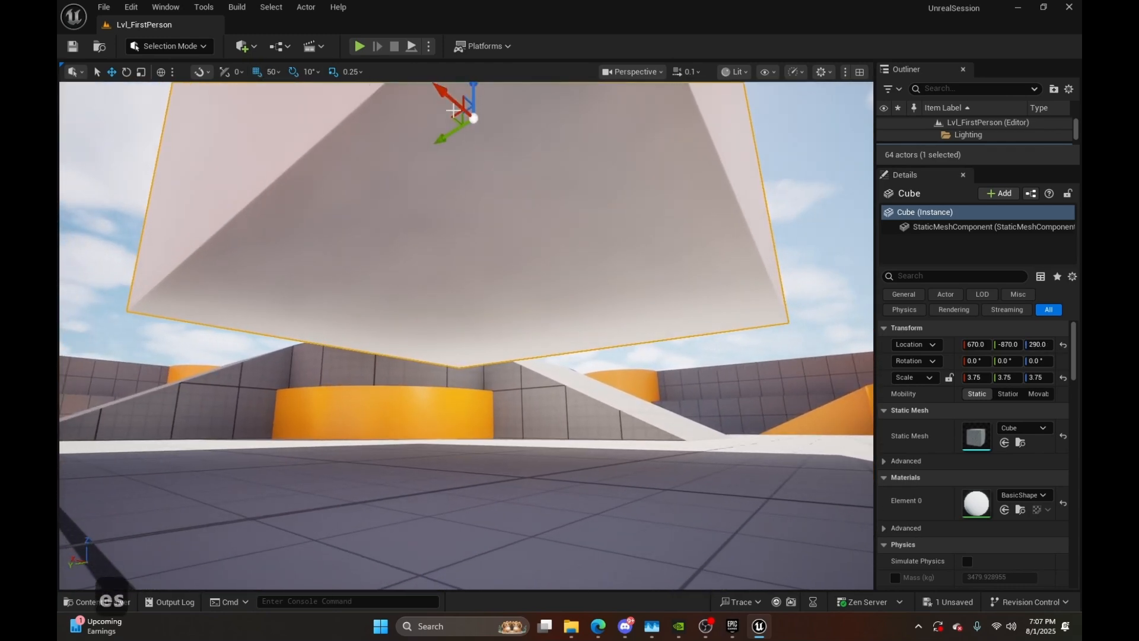
# Turn off position grid snapping and lower the cube to just above the floor at about Z 188.5
pyautogui.moveTo(472, 102); pyautogui.dragTo(472, 201)
pyautogui.click(258, 74)
pyautogui.press('w')
pyautogui.moveTo(368, 237); pyautogui.dragTo(386, 261, button='right')
pyautogui.press('q')
pyautogui.moveTo(361, 150); pyautogui.dragTo(353, 105, button='right')
pyautogui.press('d')
pyautogui.moveTo(378, 157); pyautogui.dragTo(384, 155)
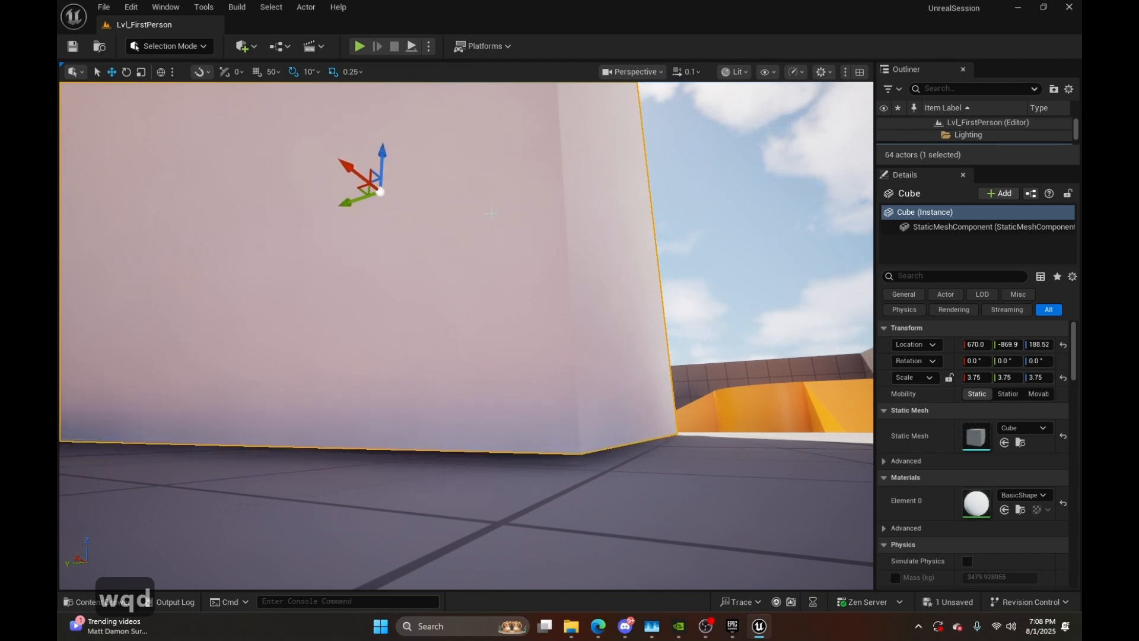
# Set the cube's Z location to 188
pyautogui.press('w')
pyautogui.press('q')
pyautogui.press('d')
pyautogui.press('e')
pyautogui.rightClick(602, 379)
pyautogui.click(954, 354)
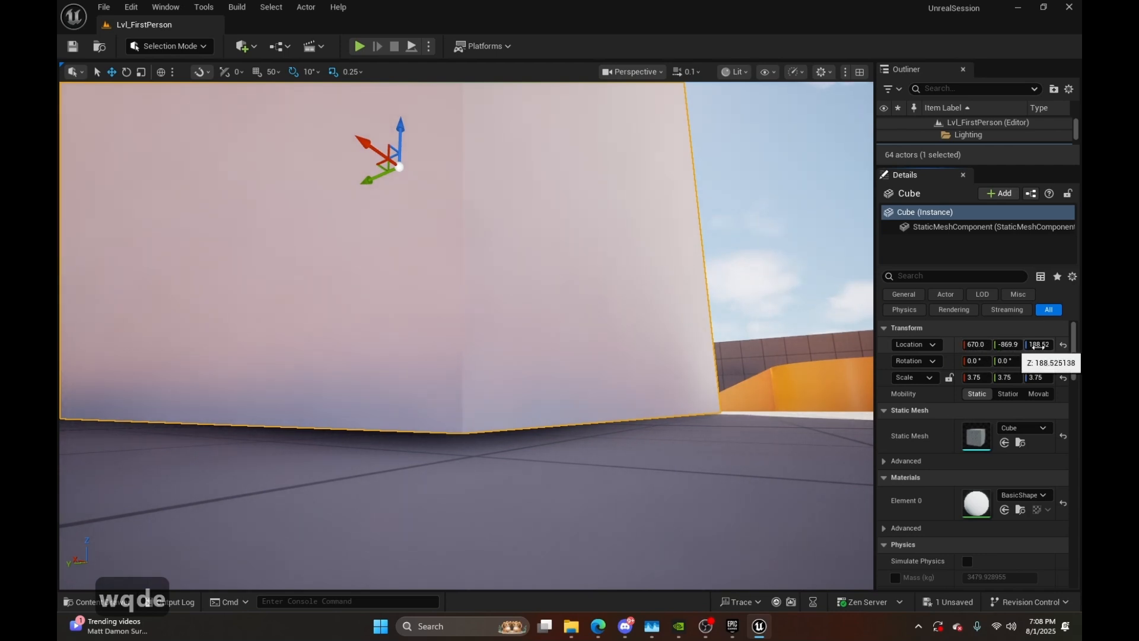
pyautogui.moveTo(1040, 347); pyautogui.dragTo(1039, 346)
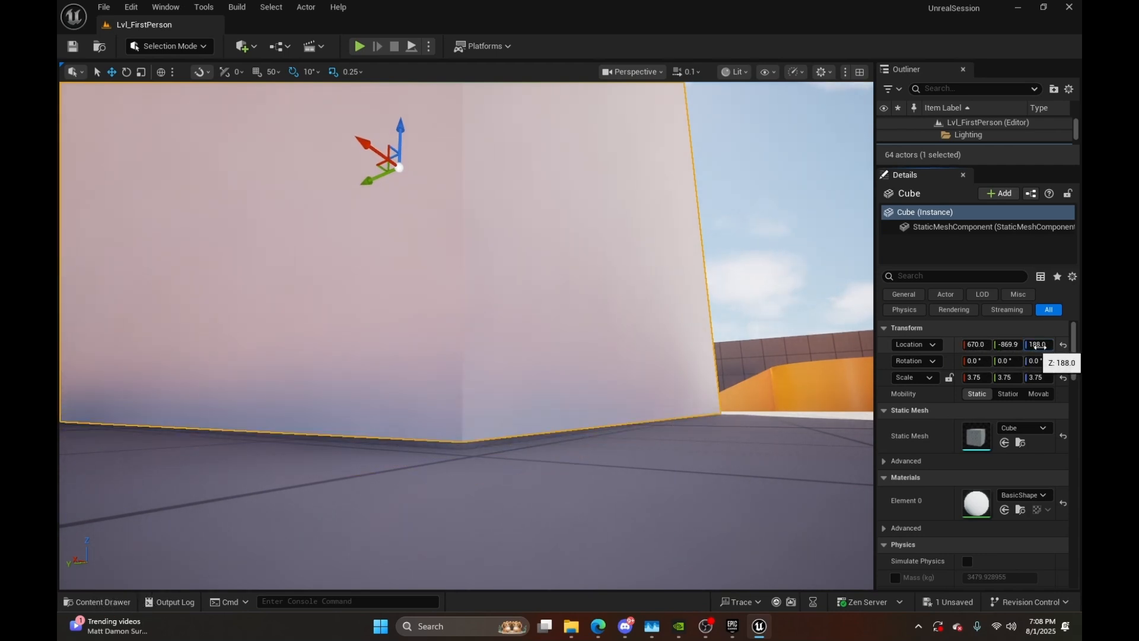
# Set the cube's Z location to 187.5 so its underside rests on the floor
pyautogui.press('w')
pyautogui.moveTo(623, 385); pyautogui.dragTo(588, 421, button='right')
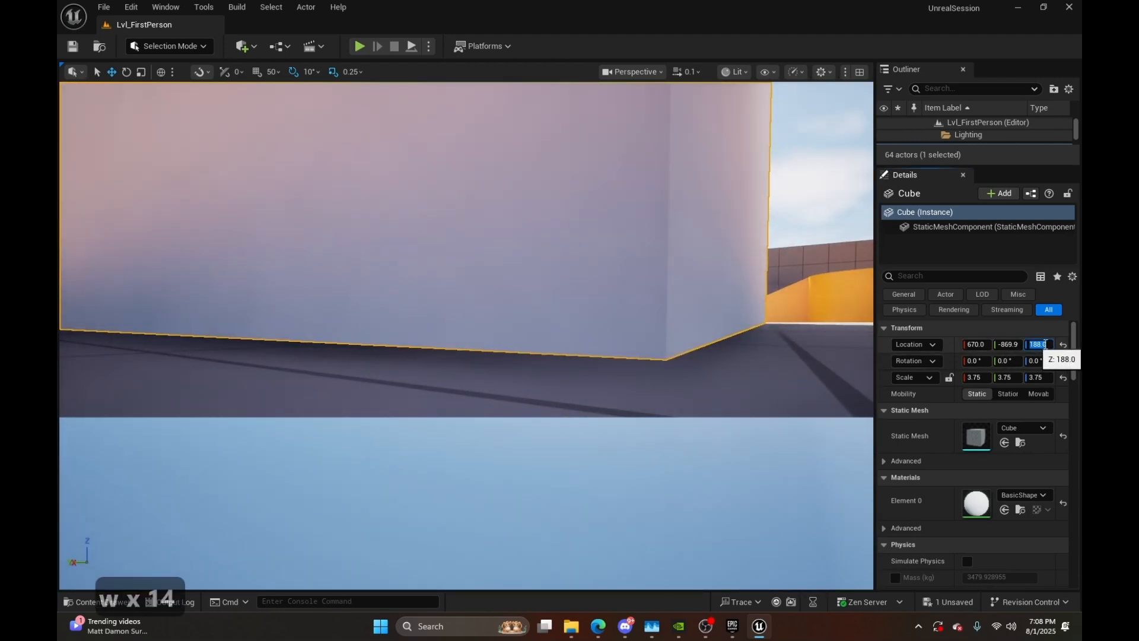
pyautogui.moveTo(1043, 346); pyautogui.dragTo(1038, 346)
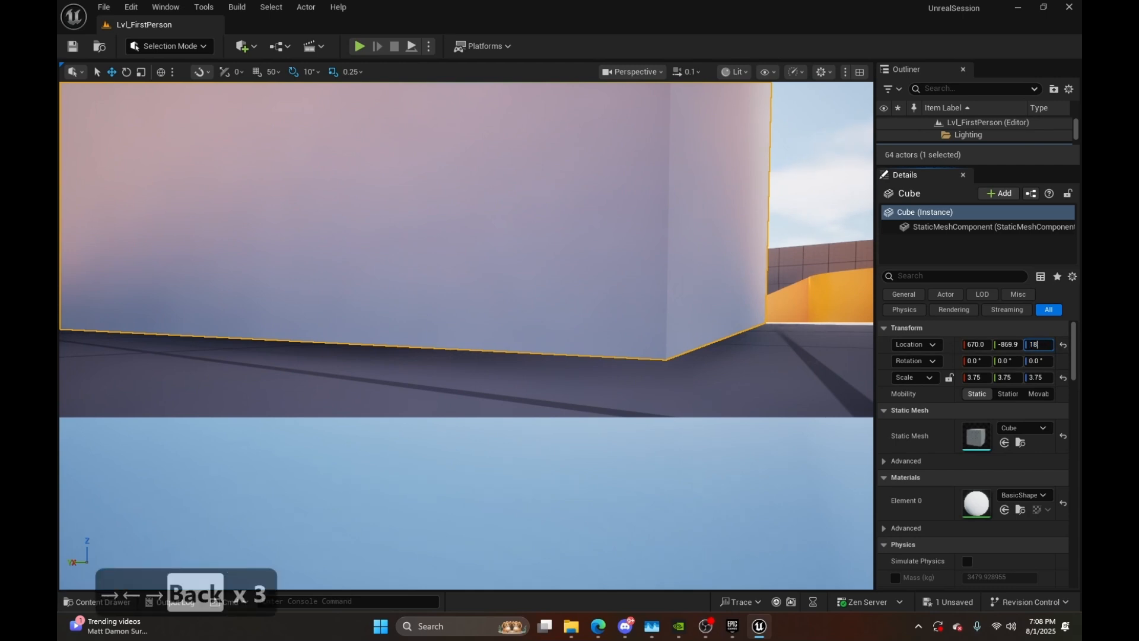
pyautogui.write('7.5')
pyautogui.press('Return')
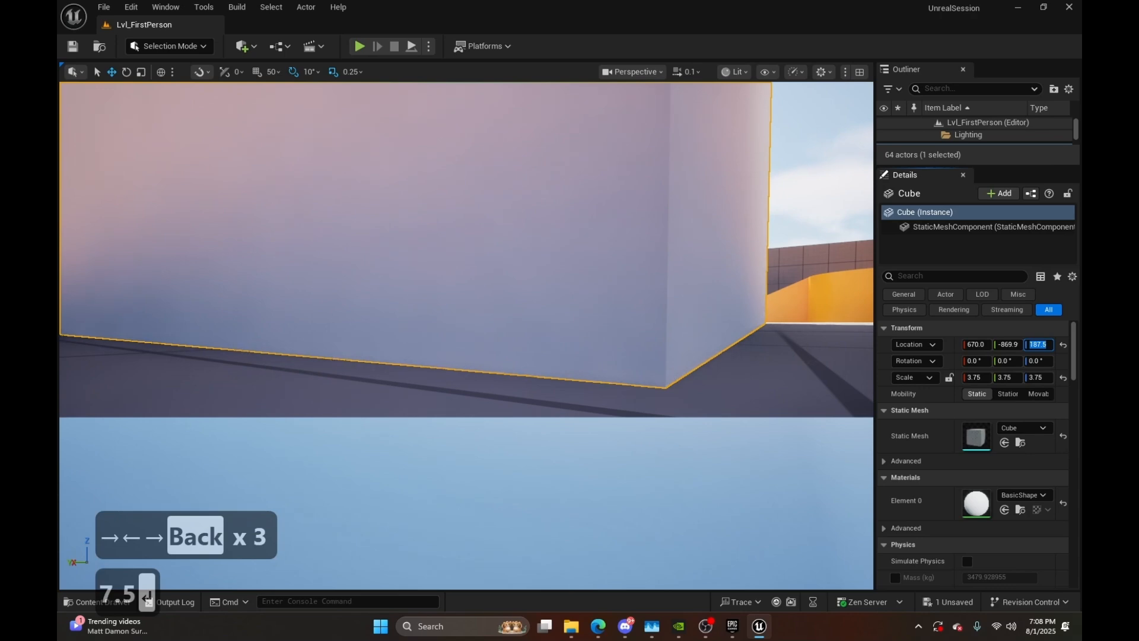
# Raise the camera speed to 1 and fly out to an elevated overview of the whole level
pyautogui.press('a')
pyautogui.press('s')
pyautogui.moveTo(747, 261); pyautogui.dragTo(176, 312, button='right')
pyautogui.press('e')
pyautogui.scroll(3, 712, 198)
pyautogui.press('s')
pyautogui.press('e')
pyautogui.press('s')
pyautogui.press('d')
pyautogui.press('q')
pyautogui.press('e')
pyautogui.press('w')
pyautogui.press('d')
pyautogui.press('e')
pyautogui.press('w')
pyautogui.press('q')
pyautogui.press('e')
pyautogui.press('d')
pyautogui.press('w')
pyautogui.press('e')
pyautogui.press('w')
pyautogui.press('q')
pyautogui.press('d')
pyautogui.press('s')
pyautogui.press('a')
# Add a sphere shape on the open floor in front of the cube
pyautogui.click(253, 47)
pyautogui.moveTo(293, 163)
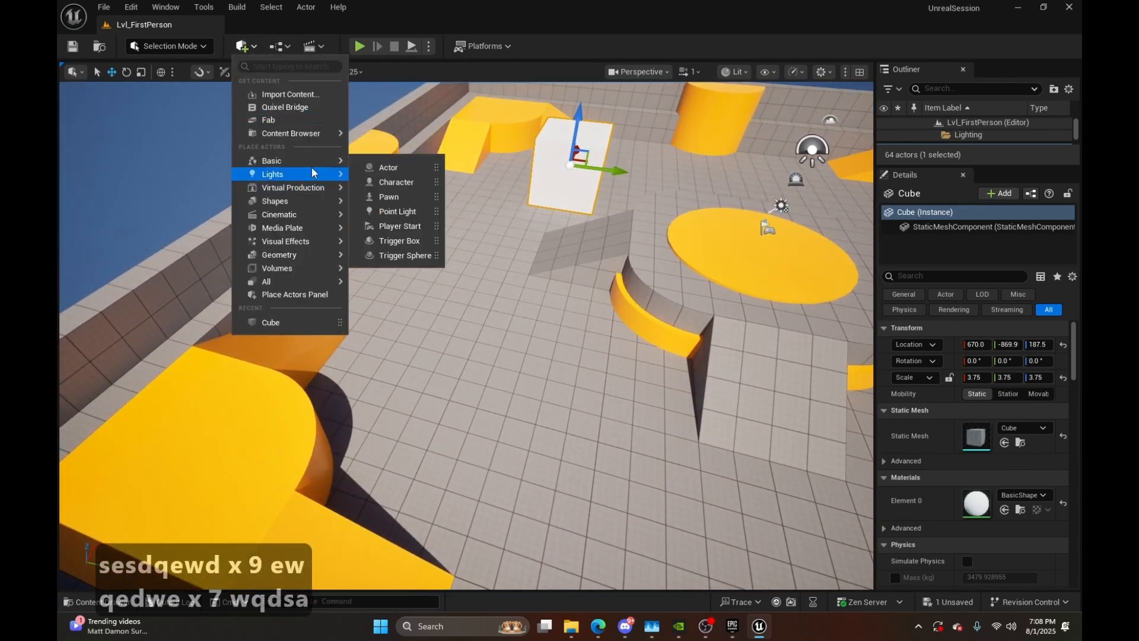
pyautogui.moveTo(322, 204)
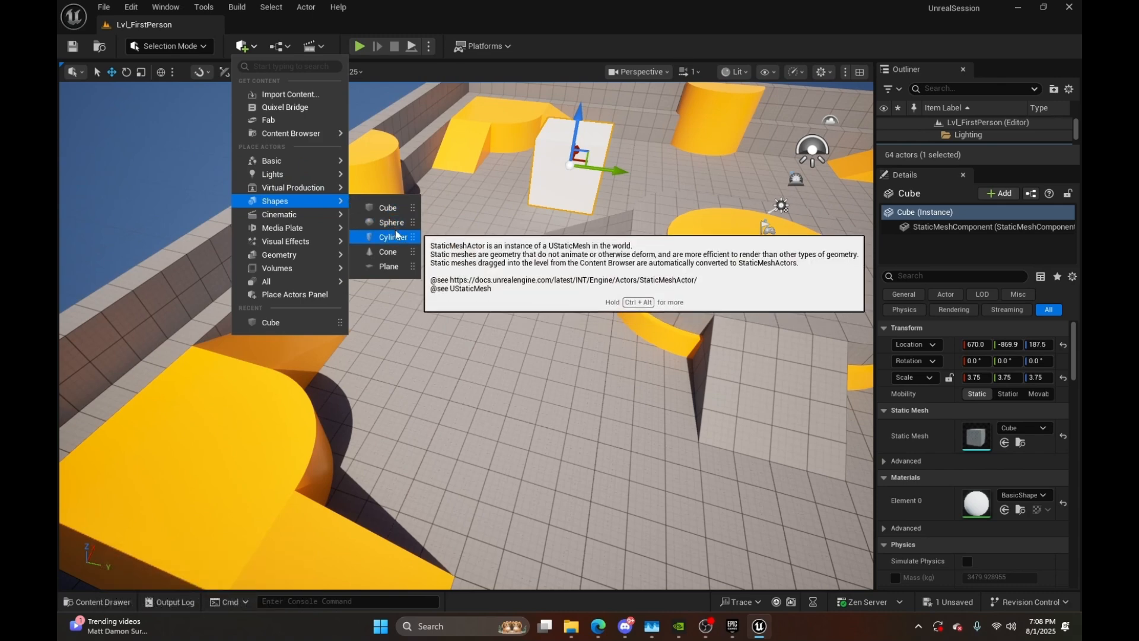
pyautogui.moveTo(394, 232); pyautogui.dragTo(556, 301)
pyautogui.moveTo(498, 342); pyautogui.dragTo(490, 347)
pyautogui.press('w')
pyautogui.moveTo(490, 346); pyautogui.dragTo(463, 350, button='right')
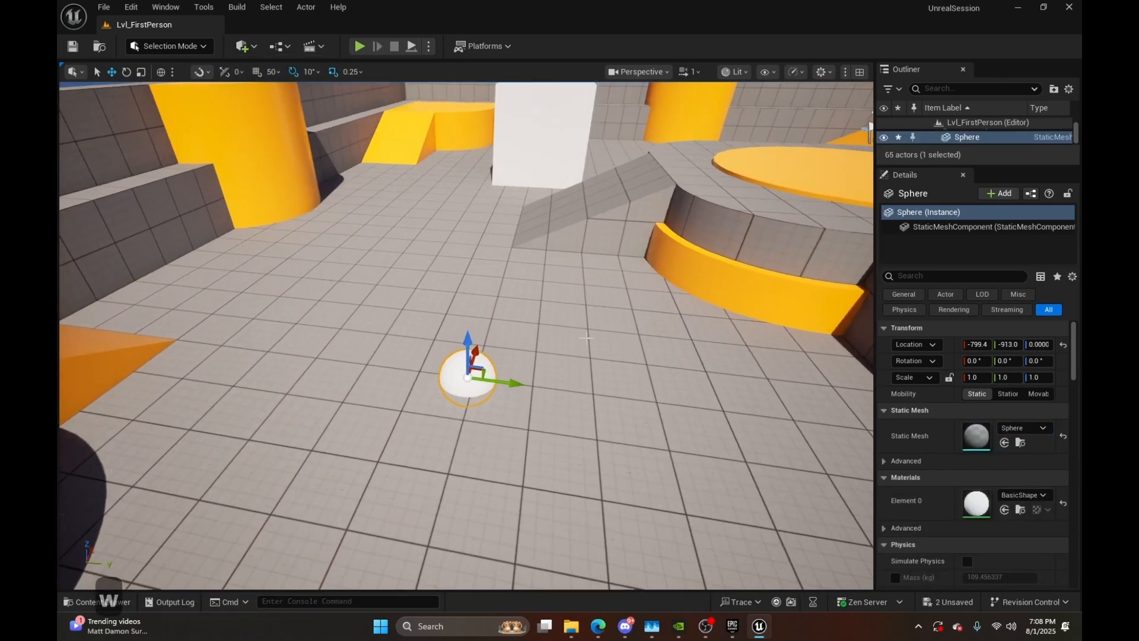
# Raise the sphere above the floor to about Z 254
pyautogui.press('w')
pyautogui.press('e')
pyautogui.moveTo(576, 292); pyautogui.dragTo(629, 246, button='right')
pyautogui.press('s')
pyautogui.press('q')
pyautogui.press('q')
pyautogui.press('s')
pyautogui.press('d')
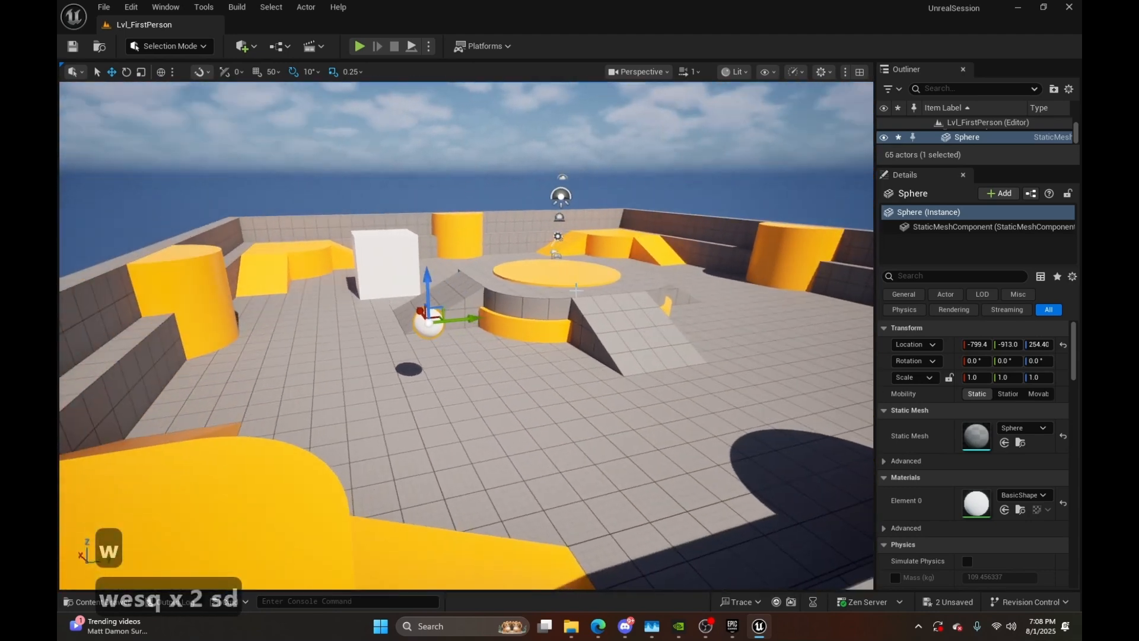
pyautogui.rightClick(576, 293)
# Browse the placeable shapes and visual effects actors, and fly up to the light actors above the central yellow platform
pyautogui.click(244, 48)
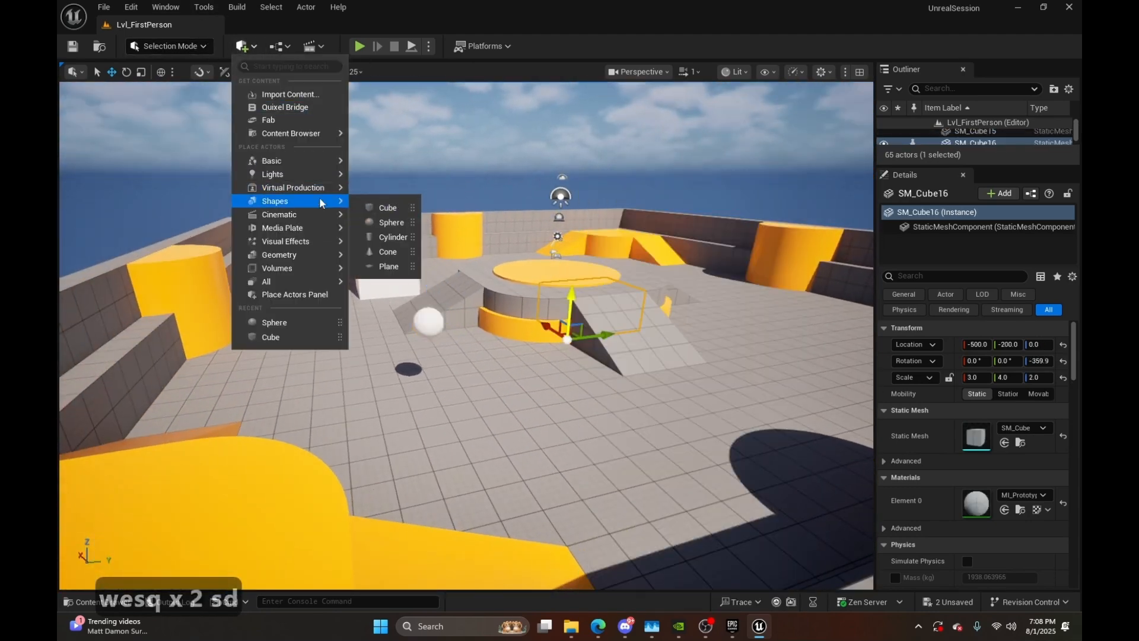
pyautogui.moveTo(319, 244)
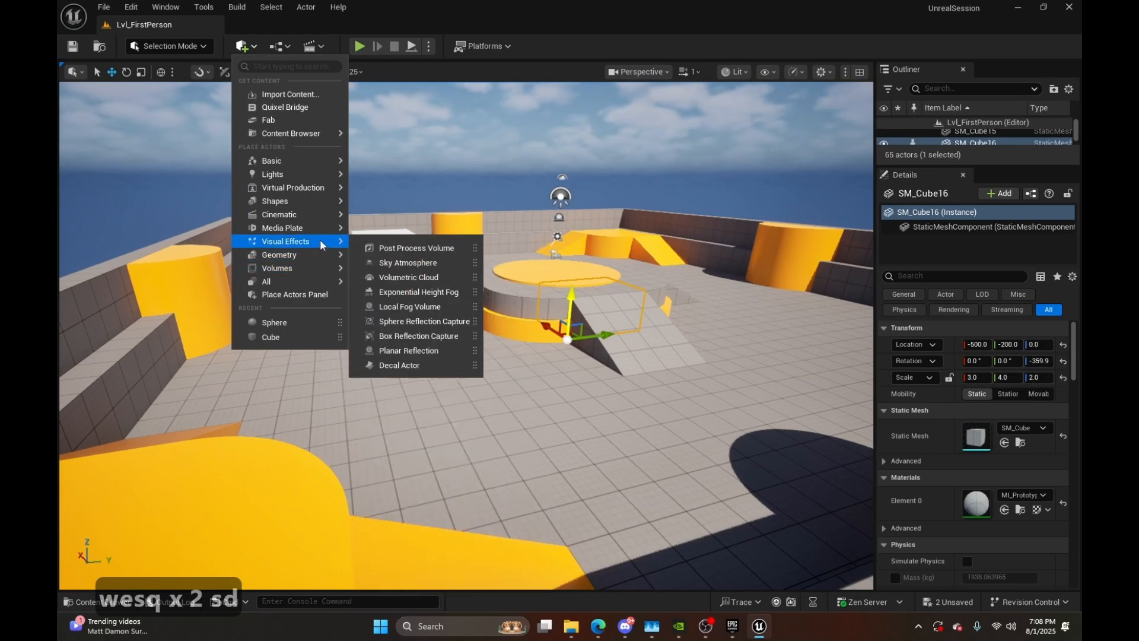
pyautogui.press('d')
pyautogui.press('w')
pyautogui.moveTo(499, 237); pyautogui.dragTo(735, 222, button='right')
pyautogui.press('e')
pyautogui.press('q')
pyautogui.press('a')
pyautogui.press('s')
pyautogui.press('q')
pyautogui.press('w')
pyautogui.press('e')
pyautogui.press('s')
pyautogui.press('q')
pyautogui.press('w')
pyautogui.press('e')
pyautogui.press('a')
pyautogui.press('s')
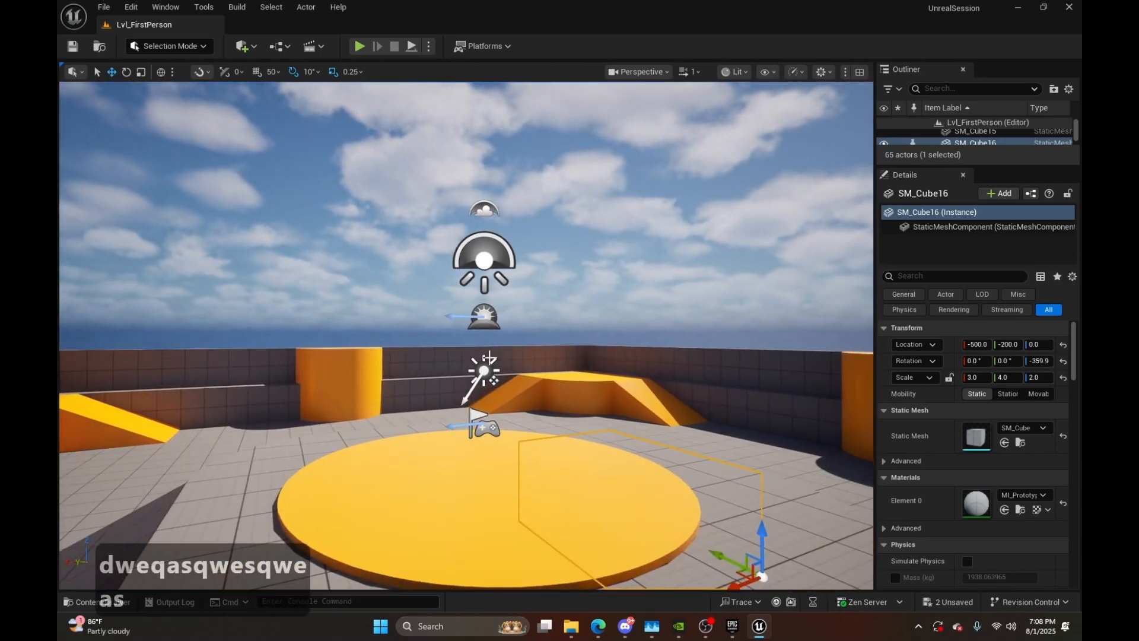
# Rotate the DirectionalLight to about -57.8, 68.9, -161.1 degrees with the Rotate tool and look over the level's lighting
pyautogui.click(484, 370)
pyautogui.moveTo(369, 191); pyautogui.dragTo(363, 216, button='right')
pyautogui.press('s')
pyautogui.press('e')
pyautogui.moveTo(487, 250); pyautogui.dragTo(468, 309)
pyautogui.moveTo(487, 251); pyautogui.dragTo(534, 254, button='right')
pyautogui.press('d')
pyautogui.press('d')
pyautogui.press('d')
pyautogui.press('w')
pyautogui.press('s')
pyautogui.press('a')
pyautogui.press('e')
pyautogui.press('s')
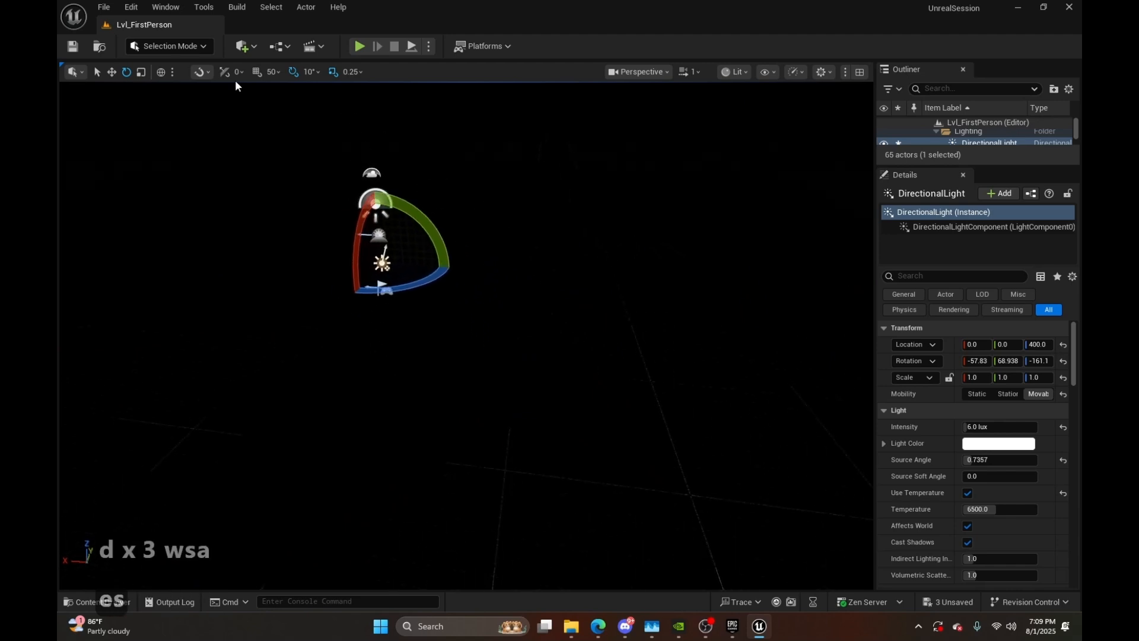
# Add a point light on the floor beside the central platform's ramp and view it up close
pyautogui.click(252, 47)
pyautogui.moveTo(279, 174)
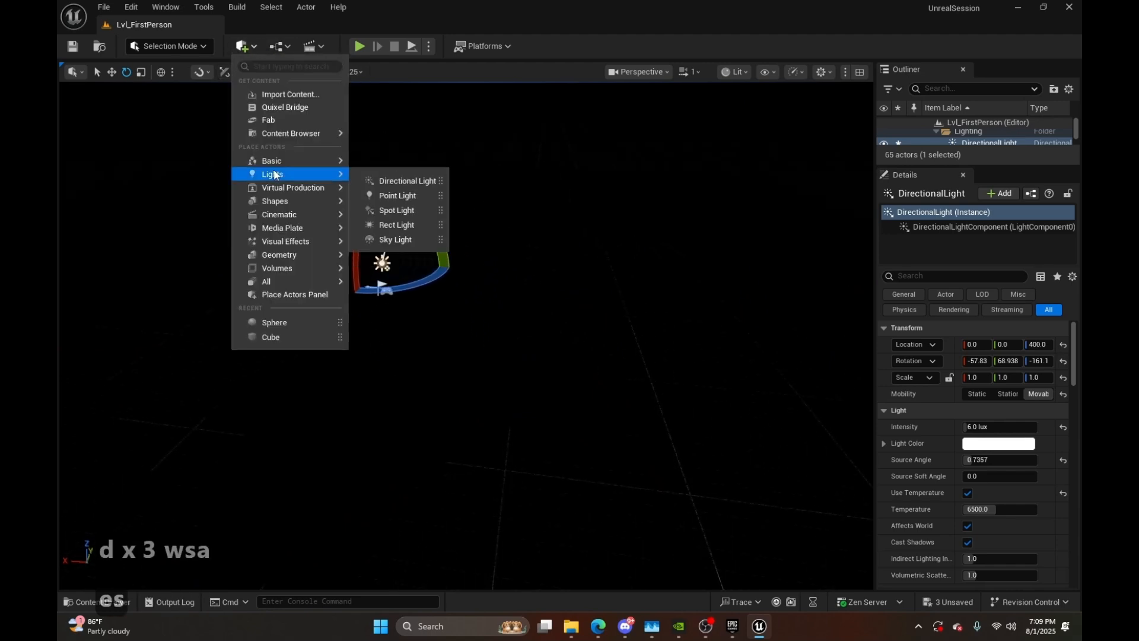
pyautogui.moveTo(499, 236); pyautogui.dragTo(623, 402)
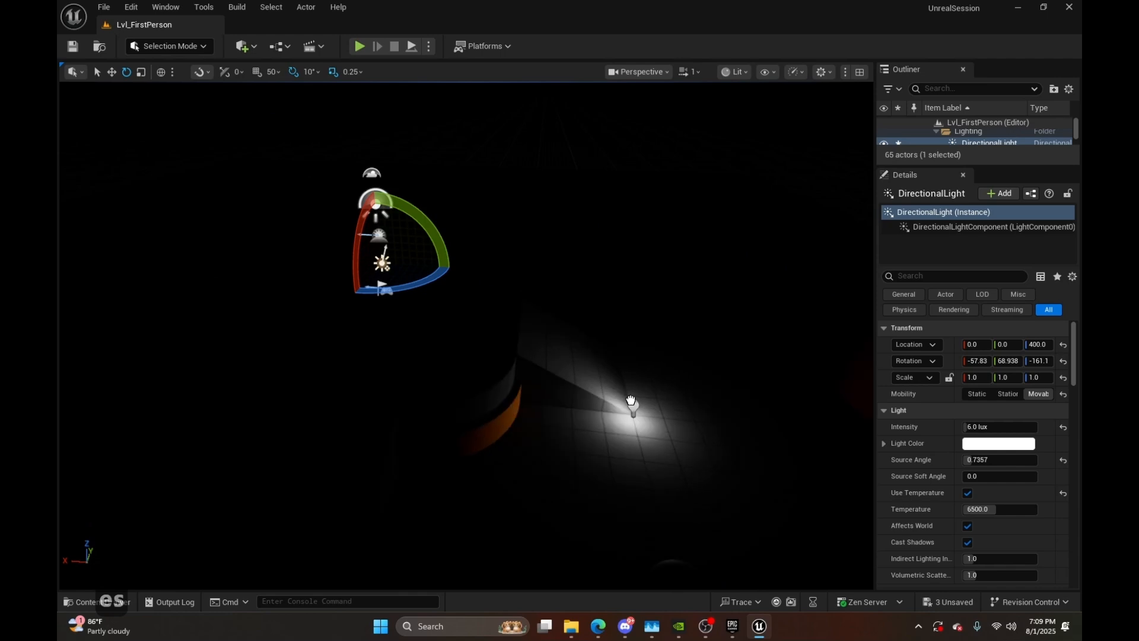
pyautogui.press('d')
pyautogui.press('w')
pyautogui.moveTo(712, 376); pyautogui.dragTo(742, 383, button='right')
pyautogui.press('s')
pyautogui.press('q')
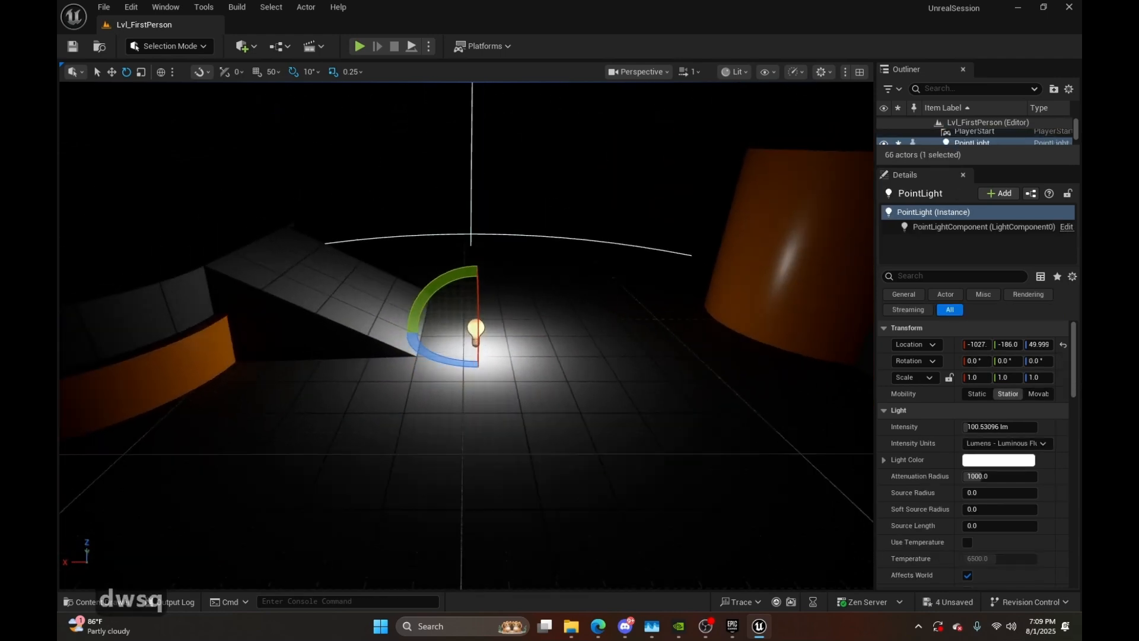
pyautogui.press('w')
pyautogui.press('q')
pyautogui.press('w')
pyautogui.press('s')
pyautogui.moveTo(658, 353); pyautogui.dragTo(662, 353, button='right')
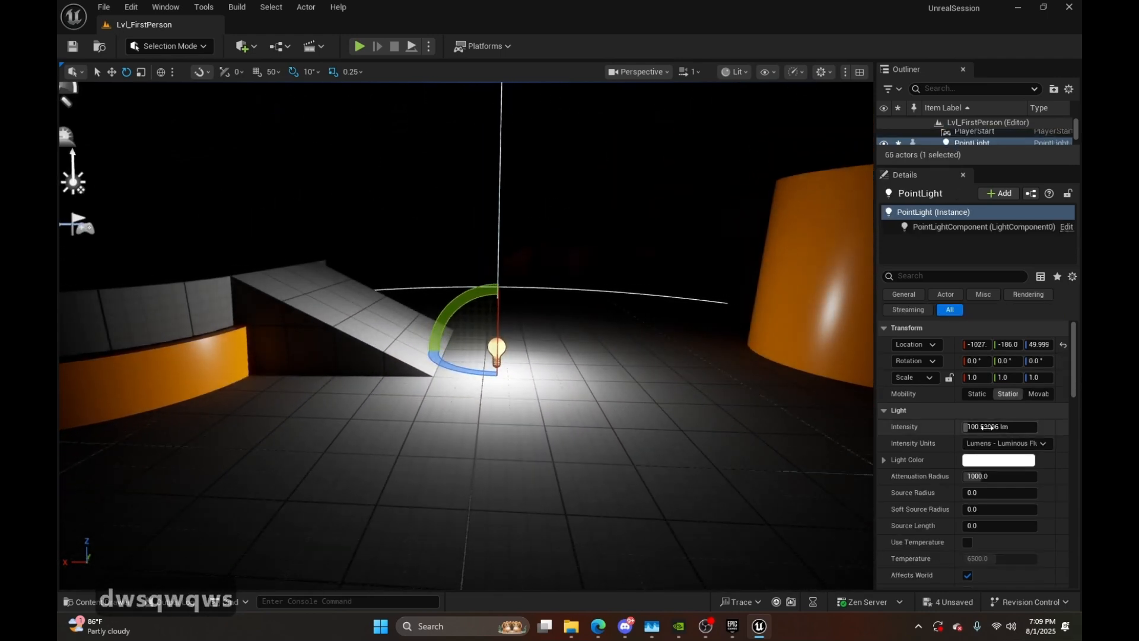
# Change the point light's color to pale yellow, hex F1FF76FF
pyautogui.scroll(-1, 918, 425)
pyautogui.scroll(-2, 920, 418)
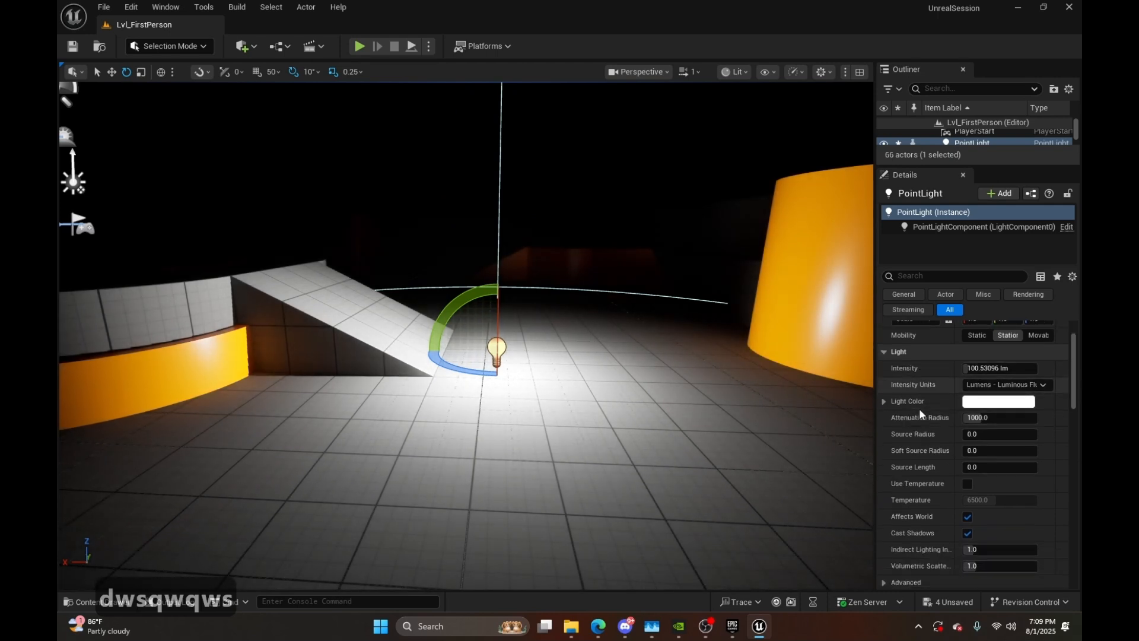
pyautogui.click(1007, 403)
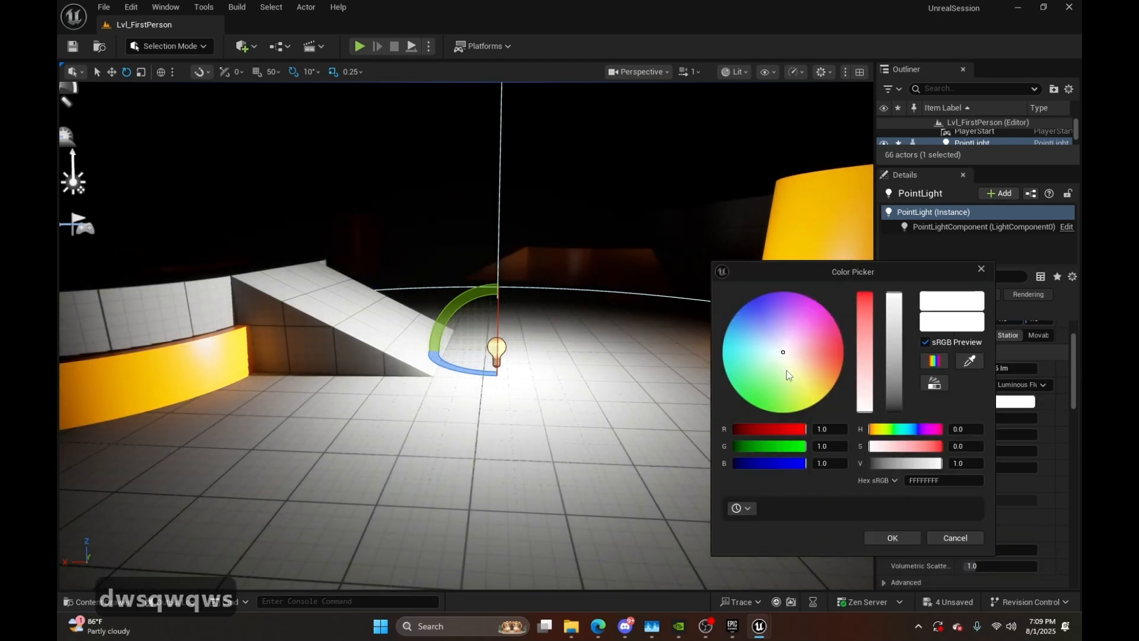
pyautogui.moveTo(782, 361); pyautogui.dragTo(799, 375)
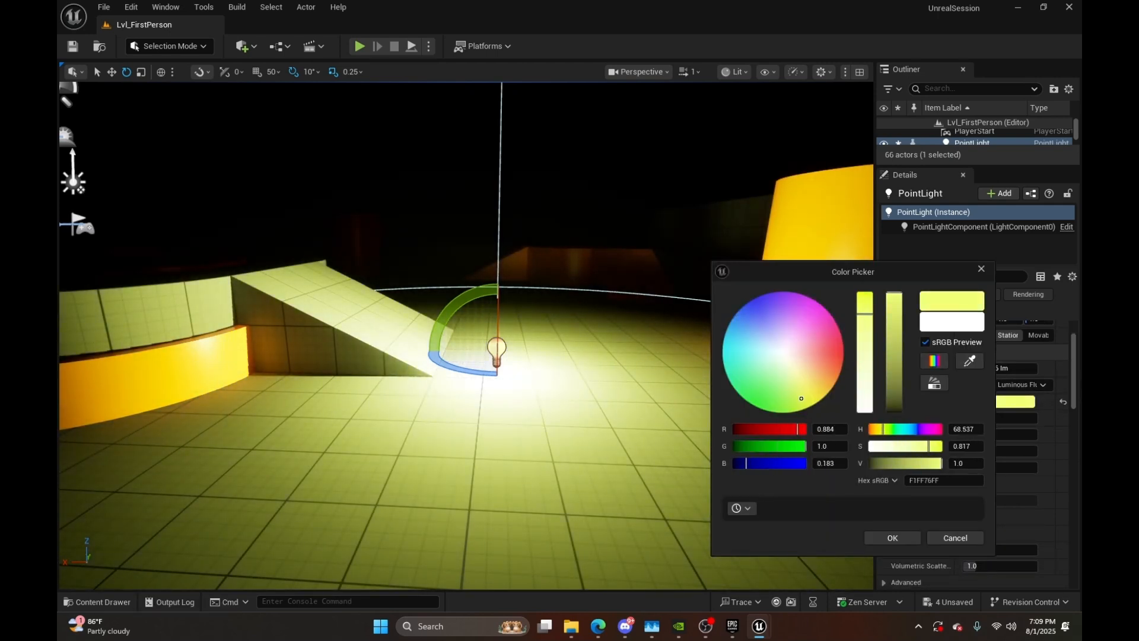
pyautogui.click(910, 537)
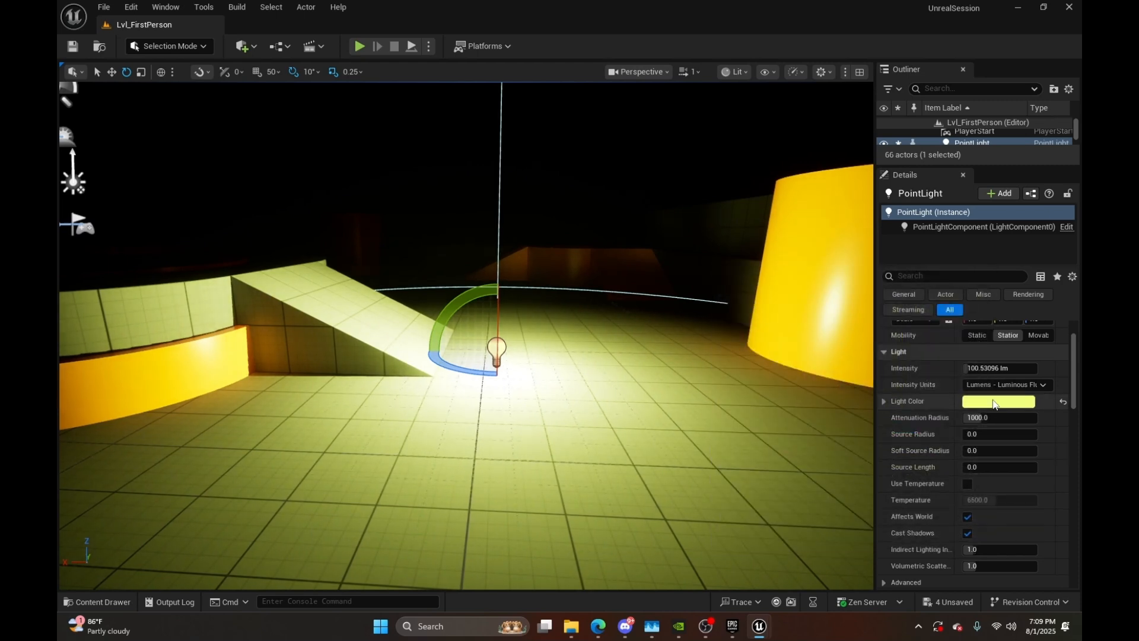
# Set the point light's intensity to about 214 lm and its source radius to 456
pyautogui.moveTo(987, 368); pyautogui.dragTo(1015, 368)
pyautogui.moveTo(976, 435)
pyautogui.mouseDown()
pyautogui.moveTo(1024, 435)
pyautogui.moveTo(977, 434)
pyautogui.mouseUp()
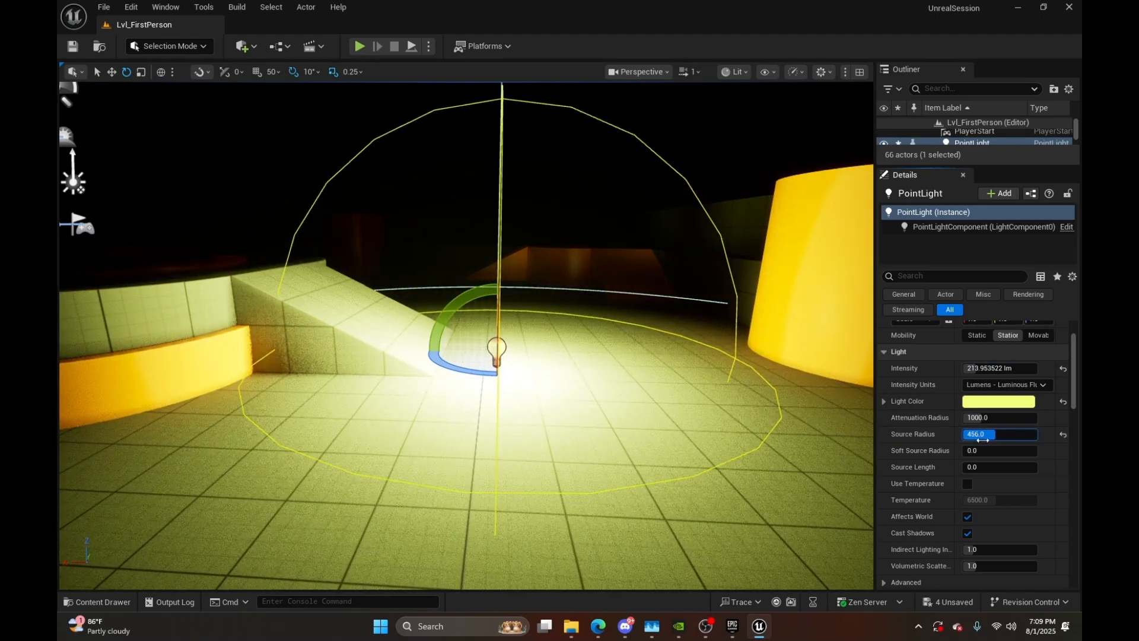
# Reduce the camera speed to 0.5 and examine the point light's effect on the floor, ramp and sphere from different angles
pyautogui.press('w')
pyautogui.scroll(-2, 466, 335)
pyautogui.moveTo(466, 335); pyautogui.dragTo(362, 341, button='right')
pyautogui.press('s')
pyautogui.press('e')
pyautogui.press('e')
pyautogui.press('e')
pyautogui.press('e')
pyautogui.press('e')
pyautogui.press('d')
pyautogui.press('q')
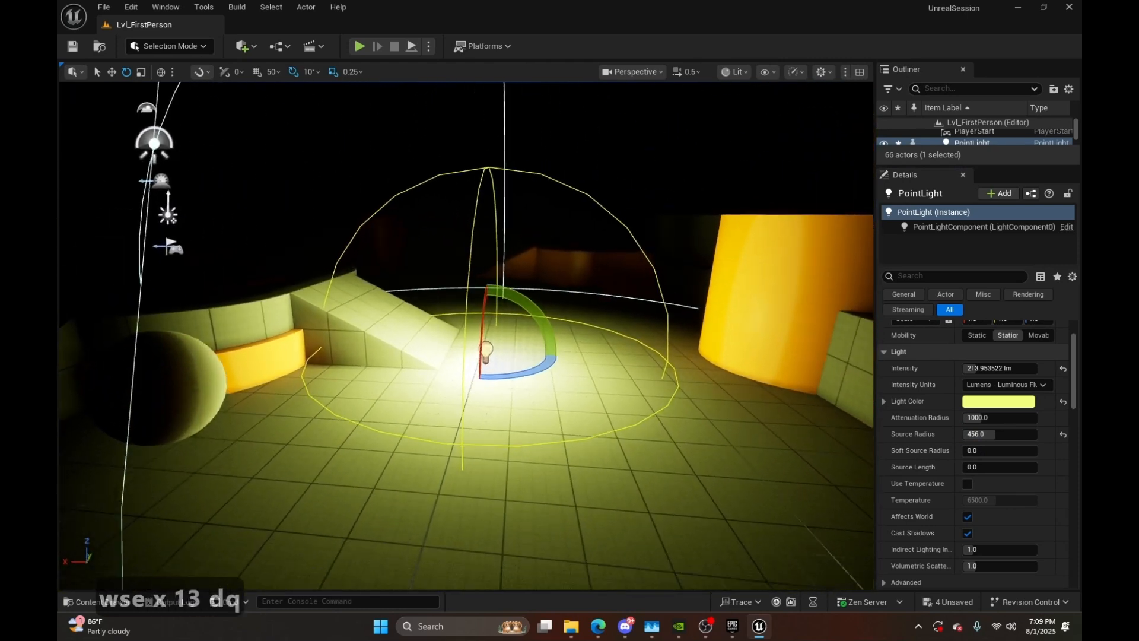
pyautogui.press('e')
pyautogui.press('d')
pyautogui.moveTo(466, 335); pyautogui.dragTo(439, 335, button='right')
pyautogui.press('d')
pyautogui.press('d')
pyautogui.press('d')
pyautogui.press('d')
pyautogui.press('d')
pyautogui.press('d')
# Delete the point light beside the ramp
pyautogui.rightClick(700, 384)
pyautogui.moveTo(576, 421); pyautogui.dragTo(639, 417, button='right')
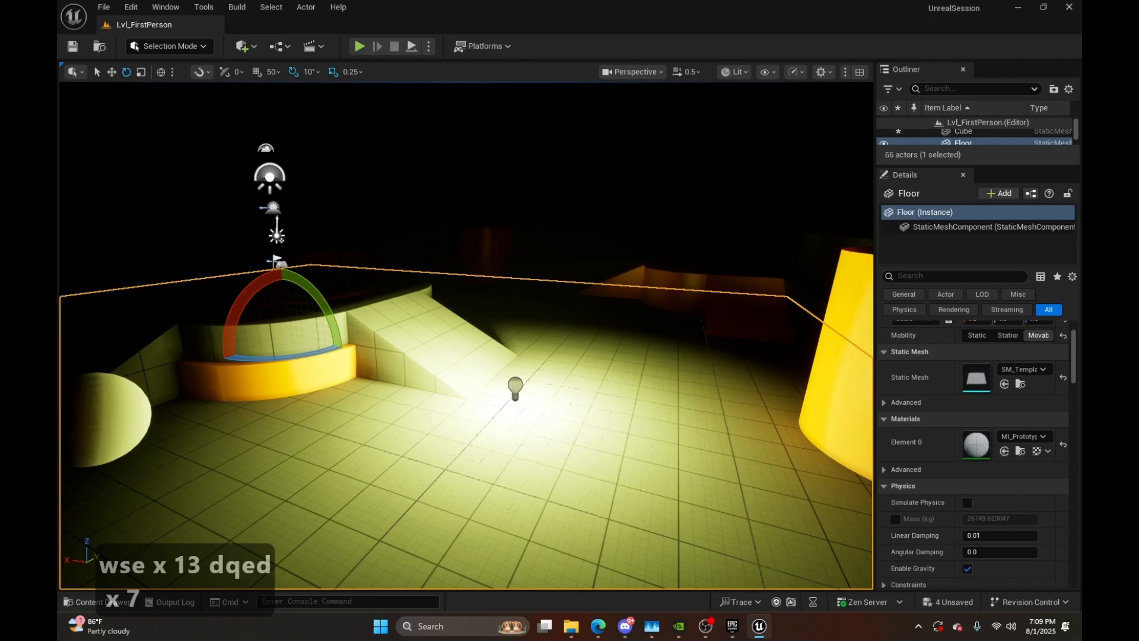
pyautogui.click(514, 387)
pyautogui.press('Delete')
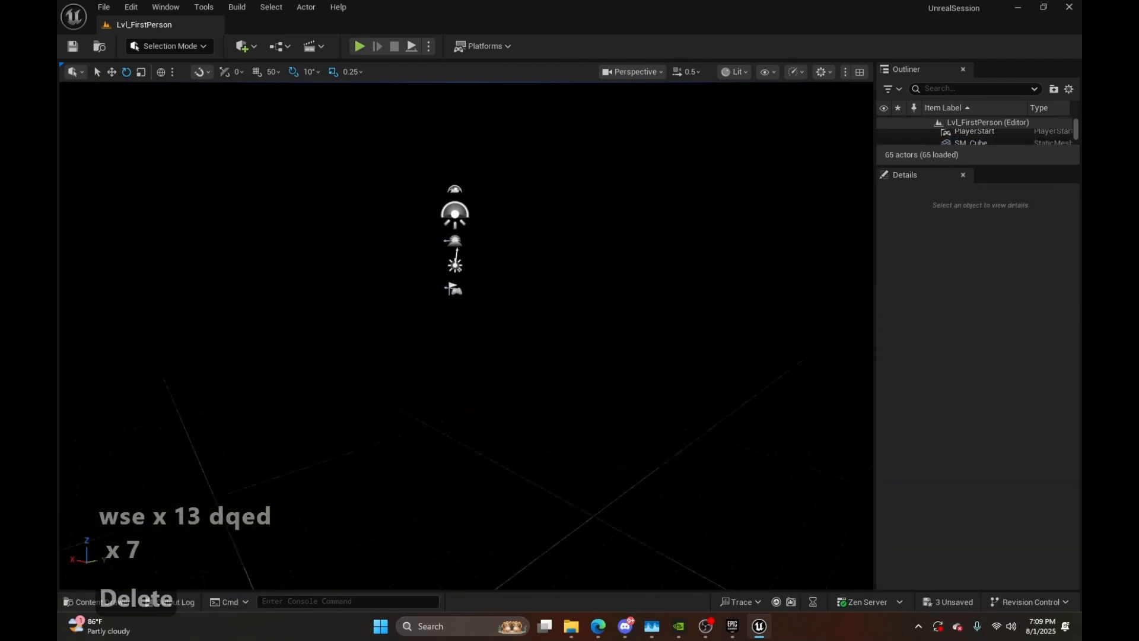
# Select the directional light in the dark level and rotate it to about -237.8, -68.93, -18.86 to bring back daylight
pyautogui.click(456, 262)
pyautogui.press('w')
pyautogui.moveTo(519, 240); pyautogui.dragTo(484, 214, button='right')
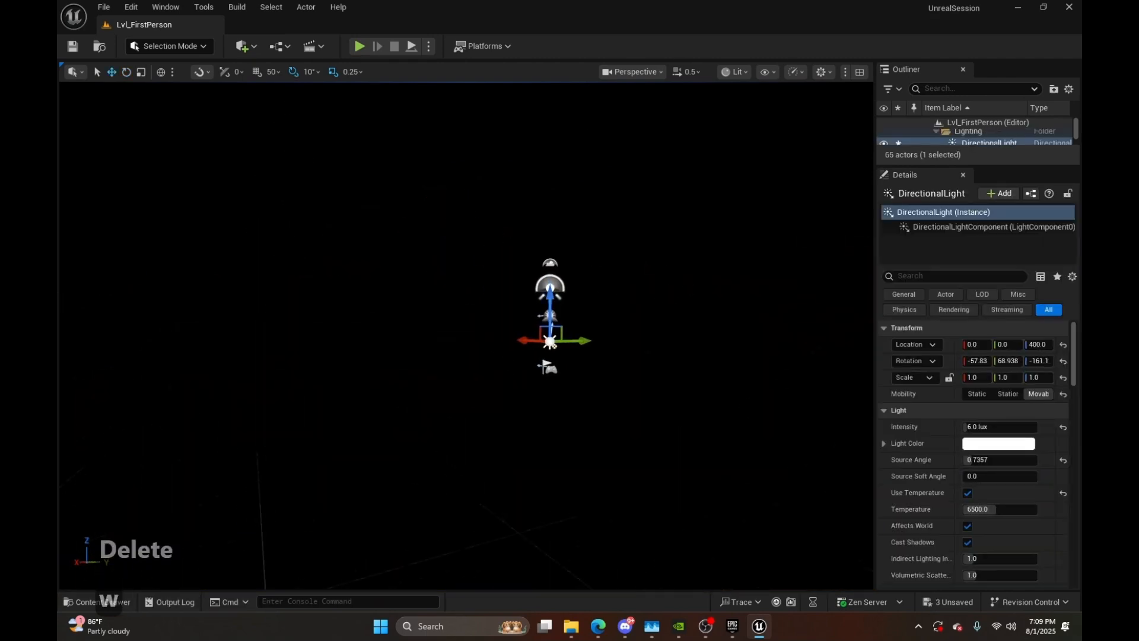
pyautogui.click(621, 366)
pyautogui.click(564, 345)
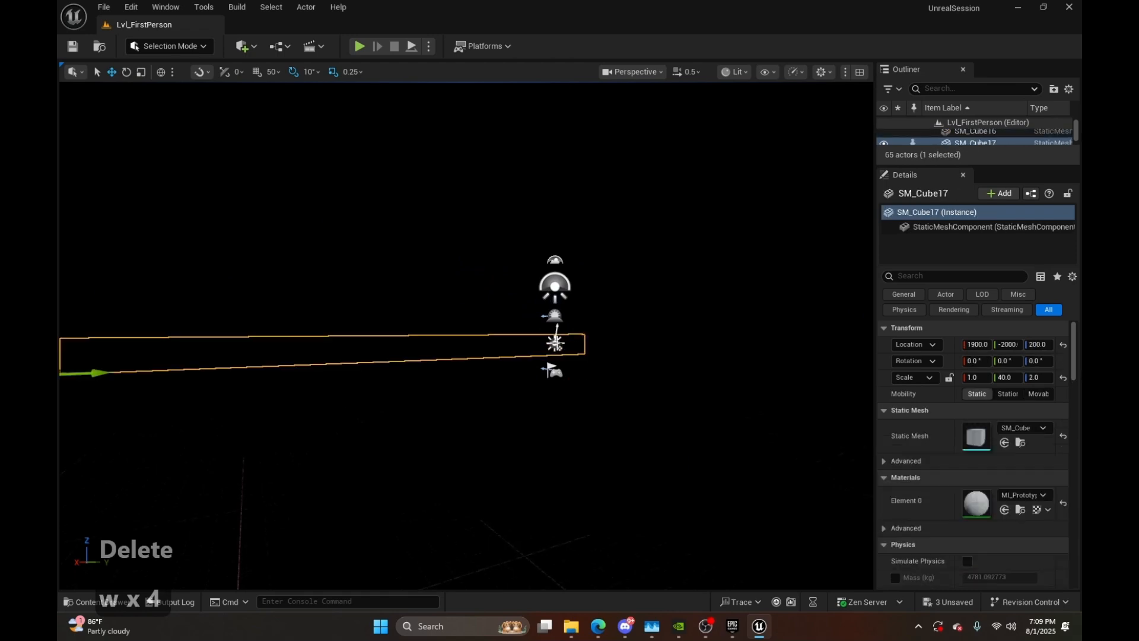
pyautogui.click(556, 343)
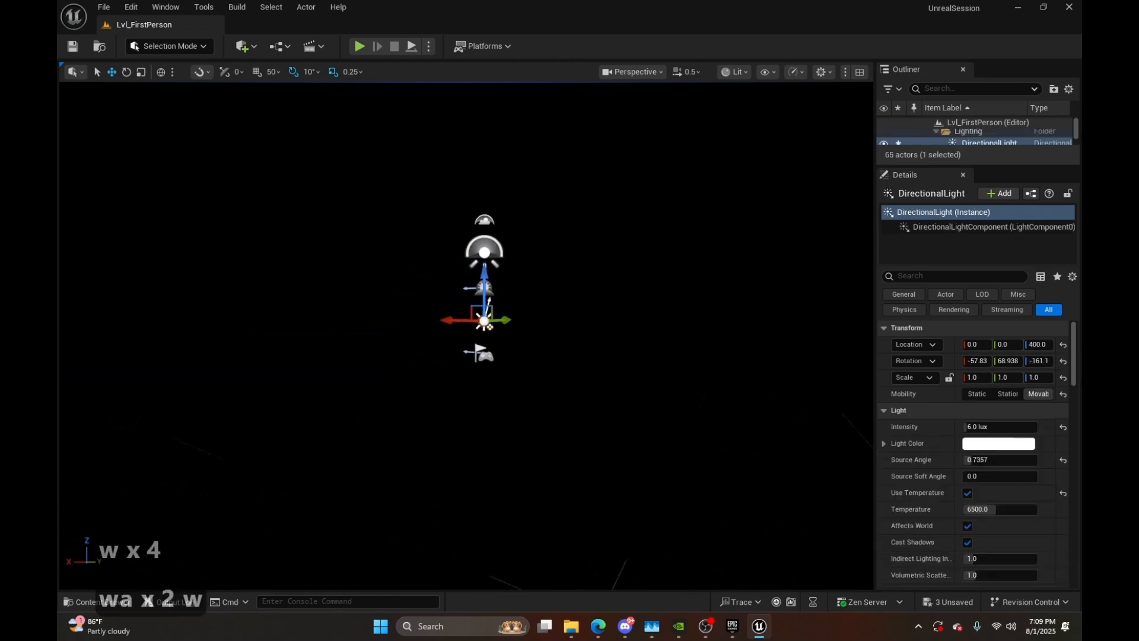
pyautogui.click(612, 389)
pyautogui.click(574, 385)
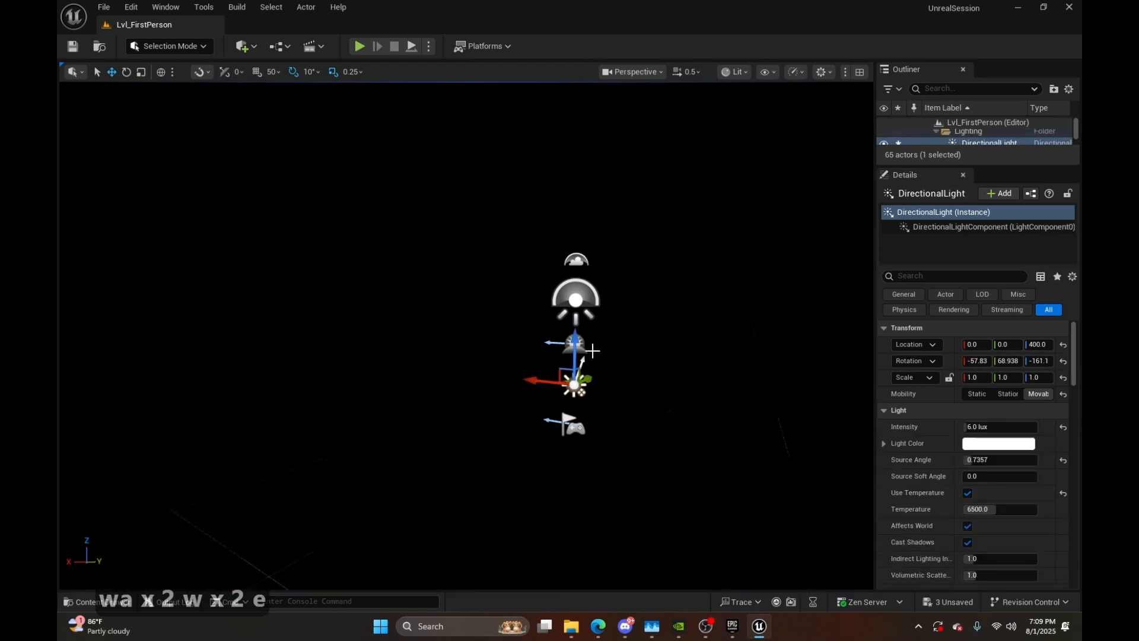
pyautogui.moveTo(540, 321); pyautogui.dragTo(651, 394)
# Raise and pull back the view to examine the sunlit arena and its shadows from above
pyautogui.press('a')
pyautogui.moveTo(651, 395); pyautogui.dragTo(632, 421, button='right')
pyautogui.press('w')
pyautogui.press('e')
pyautogui.press('s')
pyautogui.press('q')
pyautogui.press('e')
pyautogui.press('e')
pyautogui.press('e')
pyautogui.press('e')
pyautogui.press('e')
pyautogui.press('e')
pyautogui.press('e')
pyautogui.press('e')
pyautogui.press('a')
pyautogui.press('w')
pyautogui.press('a')
pyautogui.press('a')
pyautogui.press('a')
pyautogui.press('a')
pyautogui.press('a')
pyautogui.press('a')
pyautogui.press('a')
pyautogui.press('a')
pyautogui.press('a')
pyautogui.press('a')
pyautogui.press('a')
pyautogui.press('a')
pyautogui.press('a')
pyautogui.press('a')
pyautogui.press('a')
pyautogui.press('a')
pyautogui.press('a')
pyautogui.press('a')
pyautogui.press('s')
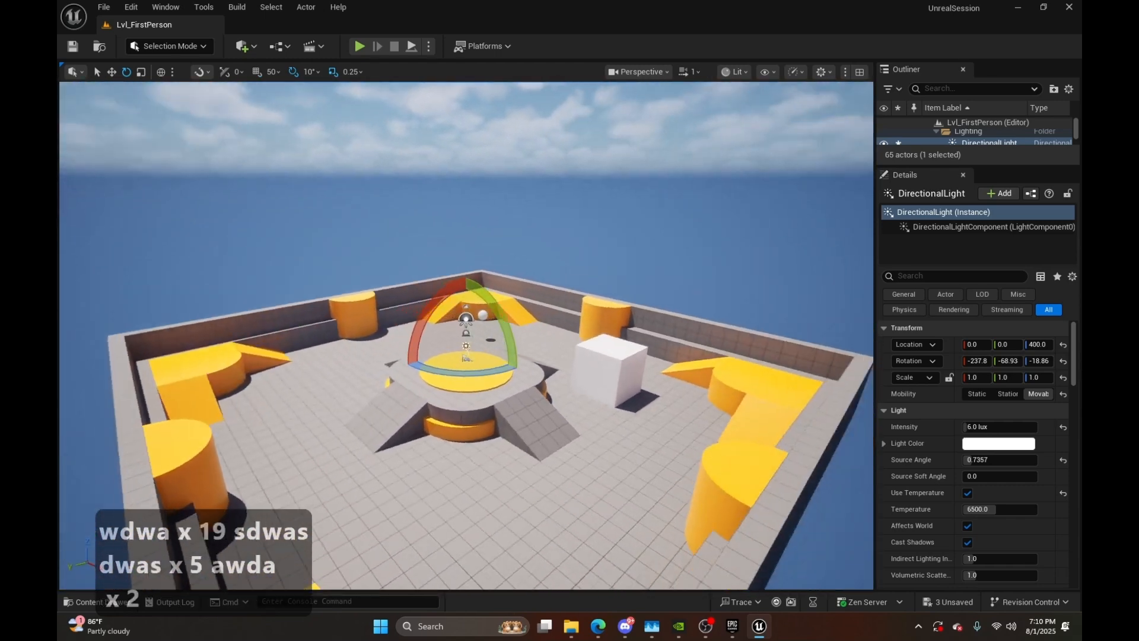
# Fly back down through the arena to view the white cube and the central platform up close
pyautogui.press('w')
pyautogui.press('w')
pyautogui.press('w')
pyautogui.press('w')
pyautogui.press('w')
pyautogui.press('w')
pyautogui.press('w')
pyautogui.press('w')
pyautogui.press('w')
pyautogui.press('w')
pyautogui.press('w')
pyautogui.press('w')
pyautogui.press('w')
pyautogui.press('w')
pyautogui.moveTo(631, 421); pyautogui.dragTo(632, 421, button='right')
pyautogui.press('w')
pyautogui.press('w')
pyautogui.press('w')
pyautogui.press('w')
pyautogui.press('w')
pyautogui.press('w')
pyautogui.press('w')
pyautogui.press('w')
pyautogui.press('w')
pyautogui.press('w')
pyautogui.press('w')
pyautogui.press('w')
pyautogui.press('w')
pyautogui.press('w')
pyautogui.press('w')
pyautogui.press('w')
pyautogui.press('w')
pyautogui.press('w')
pyautogui.press('w')
pyautogui.press('w')
pyautogui.press('w')
pyautogui.press('d')
pyautogui.press('a')
pyautogui.press('s')
pyautogui.press('a')
pyautogui.press('e')
pyautogui.press('e')
pyautogui.press('q')
pyautogui.press('d')
pyautogui.press('e')
pyautogui.press('a')
pyautogui.press('w')
pyautogui.press('w')
pyautogui.press('w')
pyautogui.press('e')
pyautogui.press('w')
pyautogui.press('d')
pyautogui.press('w')
pyautogui.press('w')
pyautogui.press('d')
pyautogui.press('a')
pyautogui.press('a')
pyautogui.moveTo(419, 247); pyautogui.dragTo(419, 246, button='right')
pyautogui.press('w')
# Select the white cube and try moving it with the Move tool, then undo the move
pyautogui.click(419, 247)
pyautogui.press('w')
pyautogui.moveTo(502, 279)
pyautogui.mouseDown(button='right')
pyautogui.moveTo(524, 303)
pyautogui.moveTo(501, 285)
pyautogui.mouseUp(button='right')
pyautogui.press('a')
pyautogui.press('a')
pyautogui.press('d')
pyautogui.press('a')
pyautogui.rightClick(442, 279)
pyautogui.click(401, 363)
pyautogui.click(513, 349)
pyautogui.moveTo(515, 346)
pyautogui.mouseDown()
pyautogui.moveTo(441, 340)
pyautogui.moveTo(495, 342)
pyautogui.mouseUp()
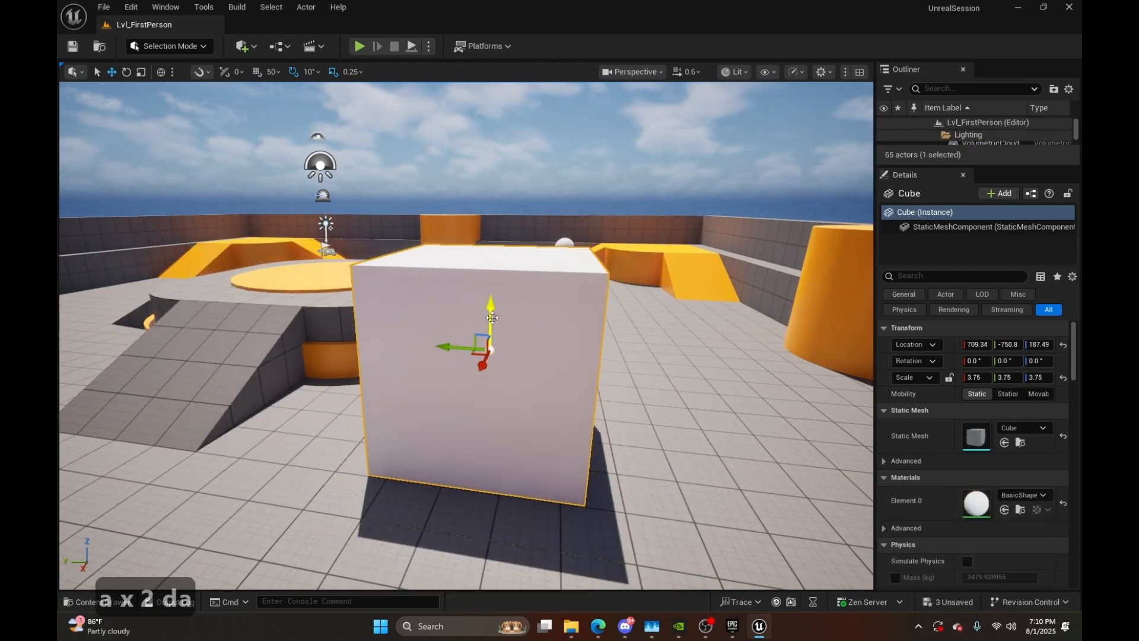
pyautogui.hotkey('ctrl', 'z')
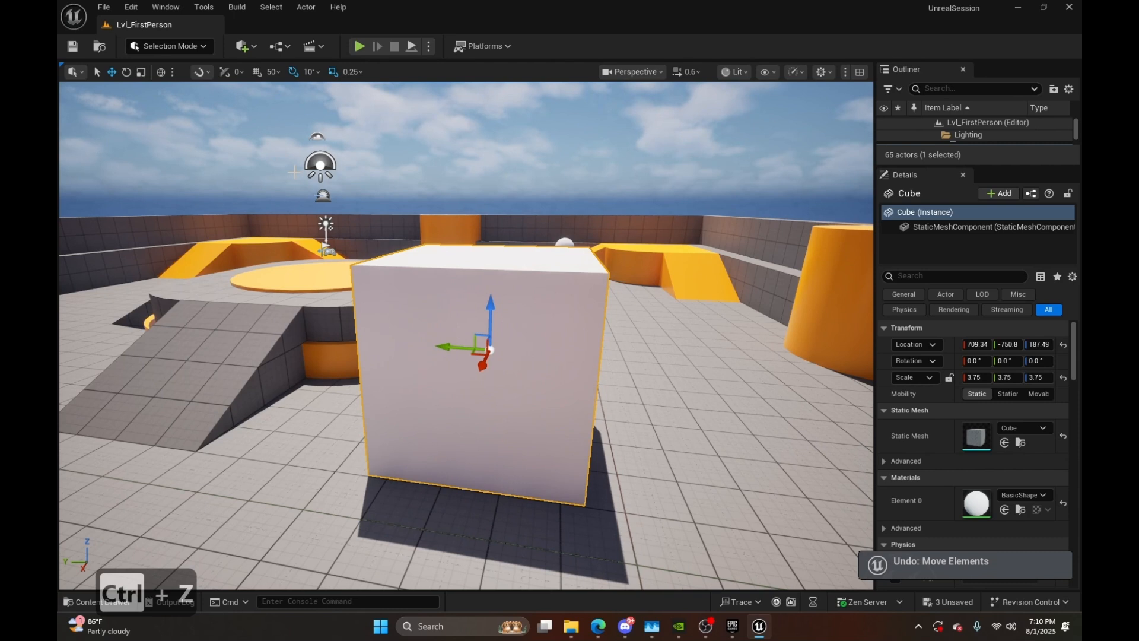
# Try rotating the white cube with the Rotate tool, then undo the rotation
pyautogui.press('e')
pyautogui.moveTo(519, 293)
pyautogui.mouseDown()
pyautogui.moveTo(551, 356)
pyautogui.moveTo(530, 297)
pyautogui.mouseUp()
pyautogui.hotkey('ctrl', 'z')
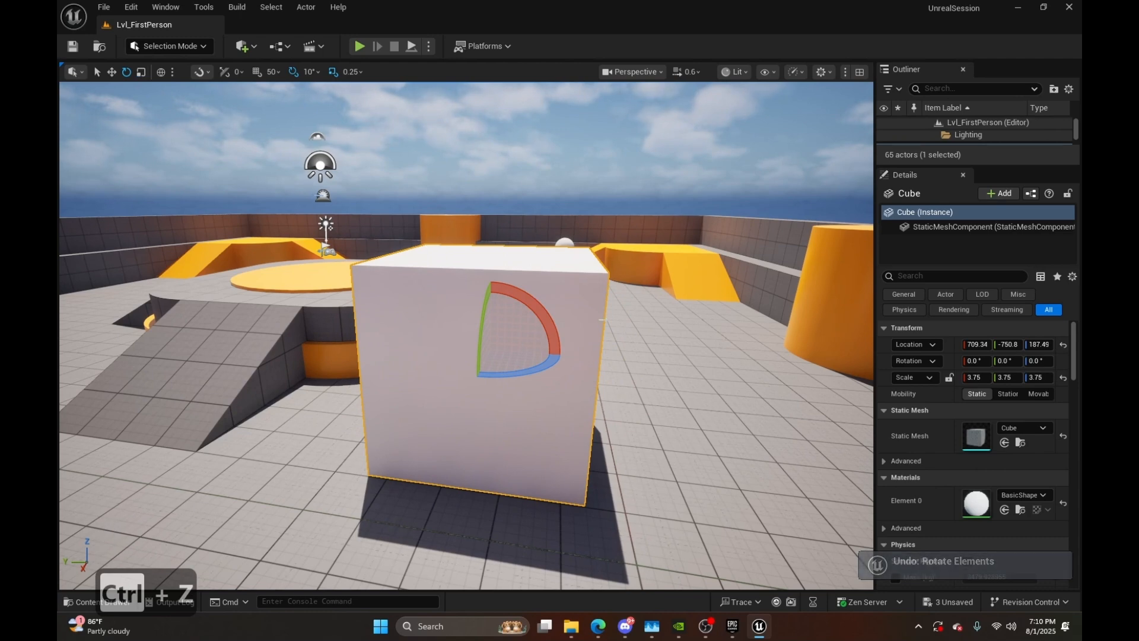
# Try stretching the white cube vertically to a Z scale of about 15.75, then undo the scaling
pyautogui.press('s')
pyautogui.press('a')
pyautogui.press('a')
pyautogui.press('a')
pyautogui.press('a')
pyautogui.press('a')
pyautogui.press('a')
pyautogui.moveTo(543, 358); pyautogui.dragTo(460, 305, button='right')
pyautogui.press('w')
pyautogui.press('d')
pyautogui.press('q')
pyautogui.press('s')
pyautogui.rightClick(599, 354)
pyautogui.click(473, 387)
pyautogui.moveTo(486, 356); pyautogui.dragTo(486, 285)
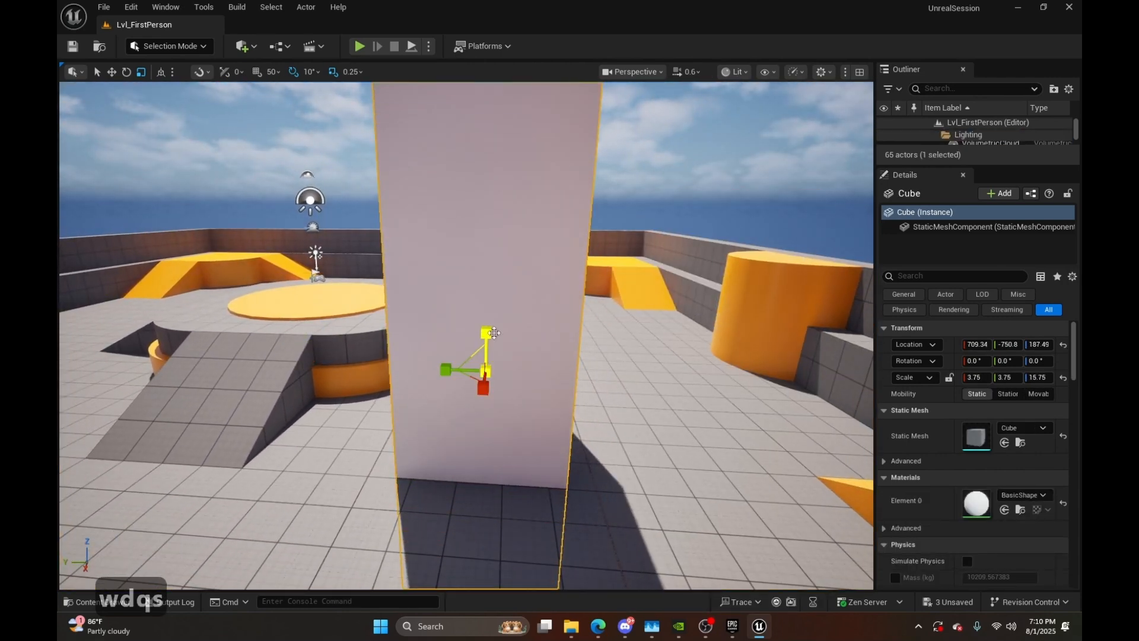
pyautogui.hotkey('ctrl', 'z')
pyautogui.moveTo(512, 453); pyautogui.dragTo(462, 468, button='right')
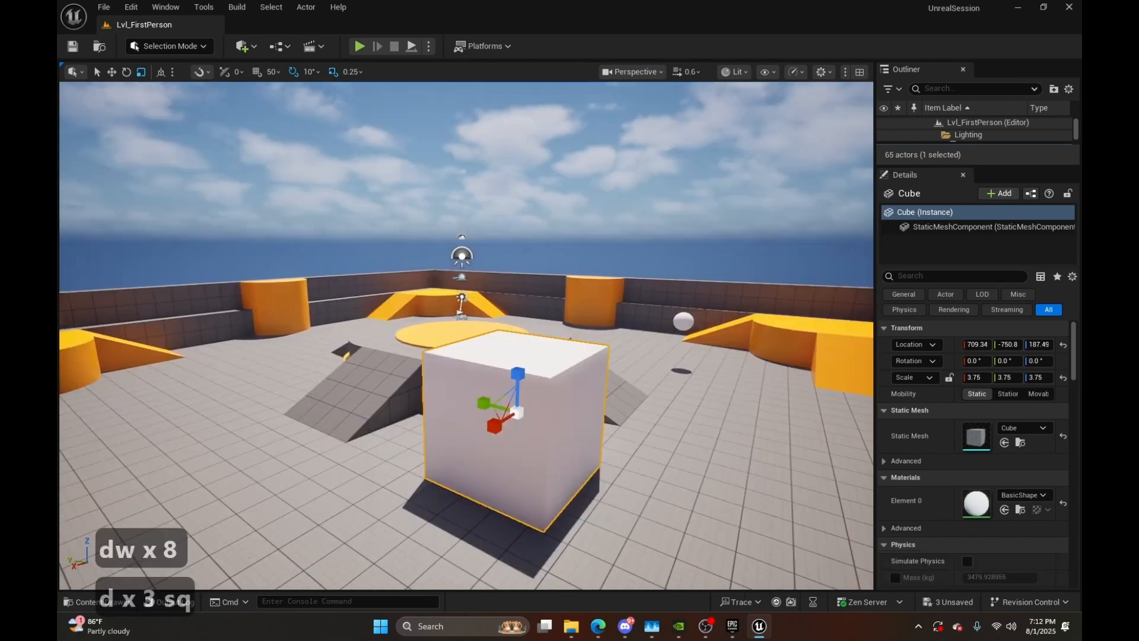
# Fly up and around the white cube to view the arena from above its outer walls
pyautogui.moveTo(510, 385); pyautogui.dragTo(659, 431, button='right')
pyautogui.press('a')
pyautogui.press('a')
pyautogui.press('a')
pyautogui.press('a')
pyautogui.press('a')
pyautogui.press('q')
pyautogui.press('w')
pyautogui.press('e')
pyautogui.press('e')
pyautogui.press('e')
pyautogui.press('e')
pyautogui.press('q')
pyautogui.press('w')
pyautogui.press('e')
pyautogui.press('a')
pyautogui.press('s')
pyautogui.press('q')
pyautogui.press('w')
pyautogui.press('e')
pyautogui.press('a')
pyautogui.press('a')
pyautogui.press('a')
pyautogui.press('e')
pyautogui.press('e')
pyautogui.press('w')
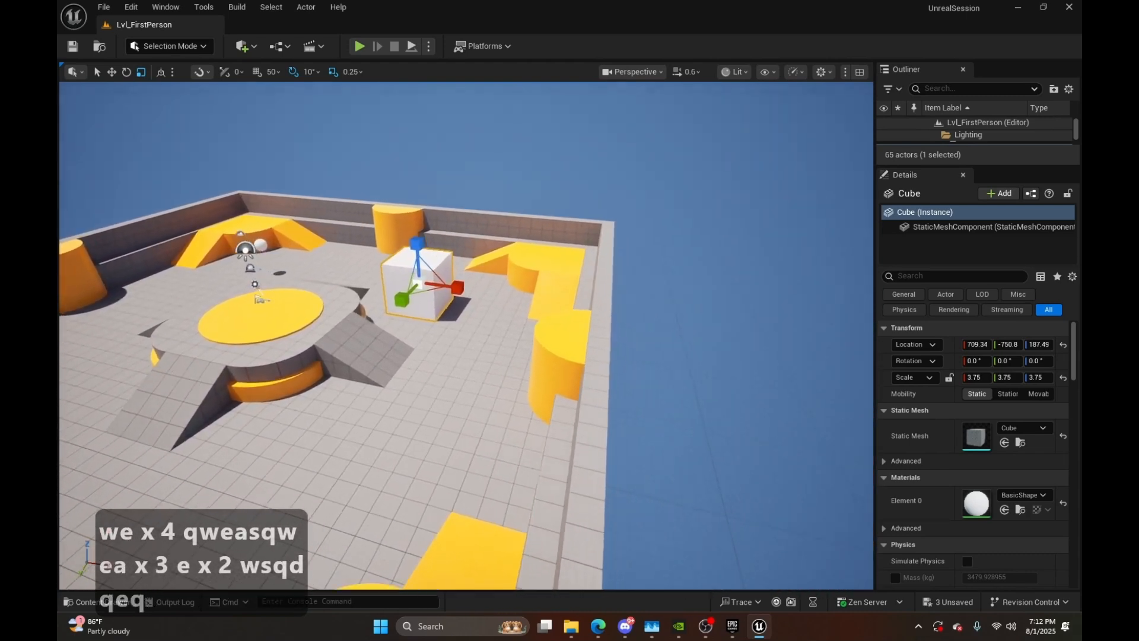
pyautogui.press('q')
pyautogui.press('q')
pyautogui.press('w')
pyautogui.press('e')
# Fly higher over the arena to get a bird's-eye view of the central platform, cube and corner blocks
pyautogui.moveTo(659, 431); pyautogui.dragTo(510, 398, button='right')
pyautogui.press('s')
pyautogui.press('w')
pyautogui.press('d')
pyautogui.press('w')
pyautogui.press('e')
pyautogui.press('d')
pyautogui.press('a')
pyautogui.press('d')
pyautogui.press('w')
pyautogui.press('q')
pyautogui.press('q')
pyautogui.press('e')
pyautogui.press('s')
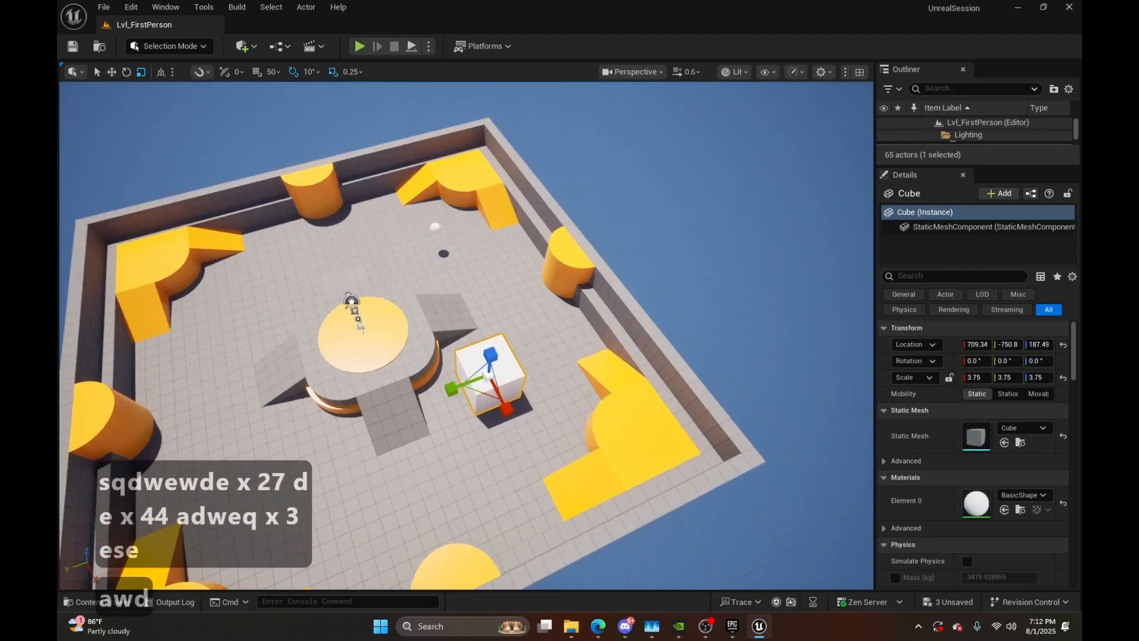
# Select the long outer wall and then the floor, viewing the cube and central platform from above
pyautogui.moveTo(510, 398); pyautogui.dragTo(516, 421, button='right')
pyautogui.click(561, 348)
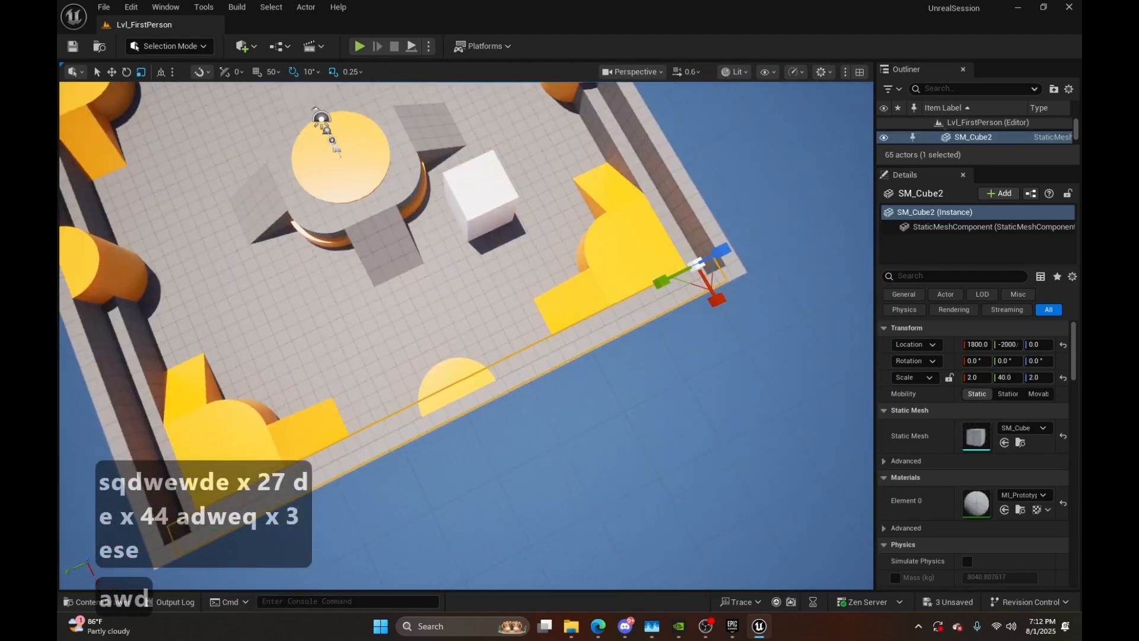
pyautogui.rightClick(561, 297)
pyautogui.moveTo(534, 320); pyautogui.dragTo(511, 307, button='right')
pyautogui.press('q')
pyautogui.press('e')
pyautogui.press('q')
pyautogui.press('e')
pyautogui.press('q')
pyautogui.moveTo(512, 308); pyautogui.dragTo(529, 308, button='right')
pyautogui.press('e')
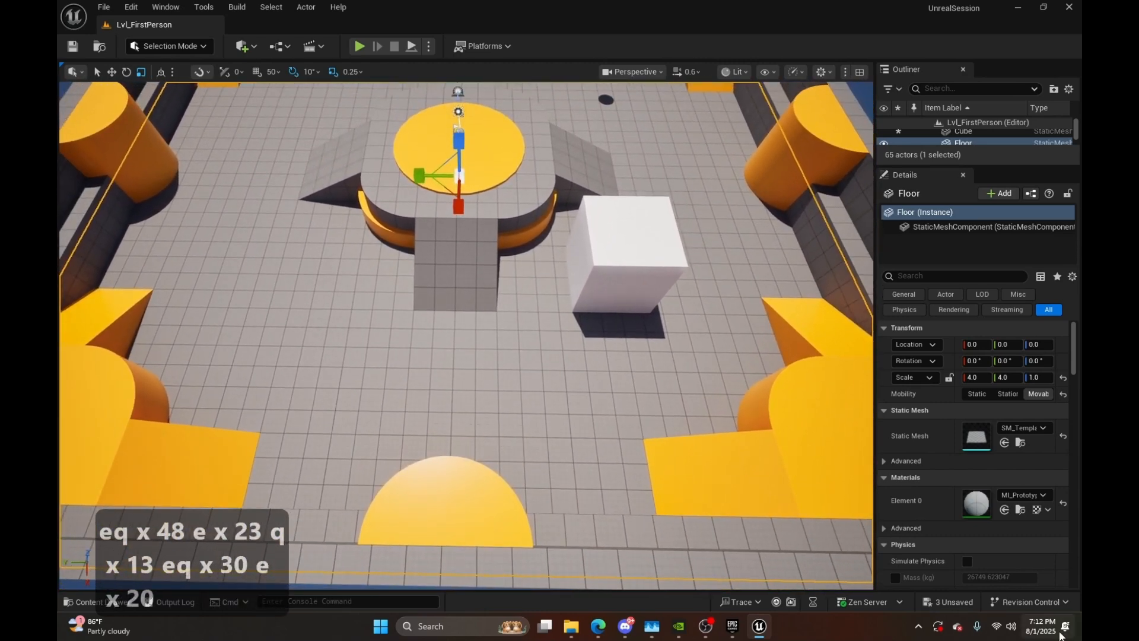
# Check the system notifications and calendar, and fly back out to view the whole walled arena from outside
pyautogui.click(1057, 632)
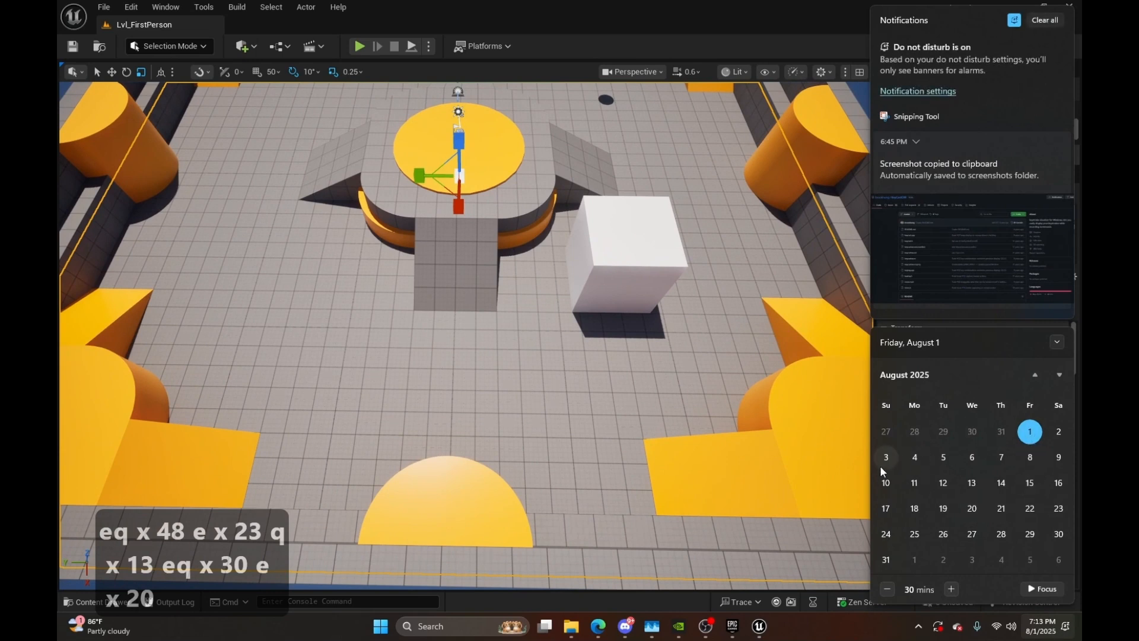
pyautogui.moveTo(731, 400); pyautogui.dragTo(761, 317, button='right')
pyautogui.press('a')
pyautogui.press('s')
pyautogui.press('q')
pyautogui.press('e')
pyautogui.press('q')
pyautogui.press('w')
pyautogui.press('e')
pyautogui.press('a')
pyautogui.press('s')
pyautogui.press('e')
pyautogui.press('a')
pyautogui.press('a')
pyautogui.press('s')
pyautogui.press('q')
pyautogui.press('e')
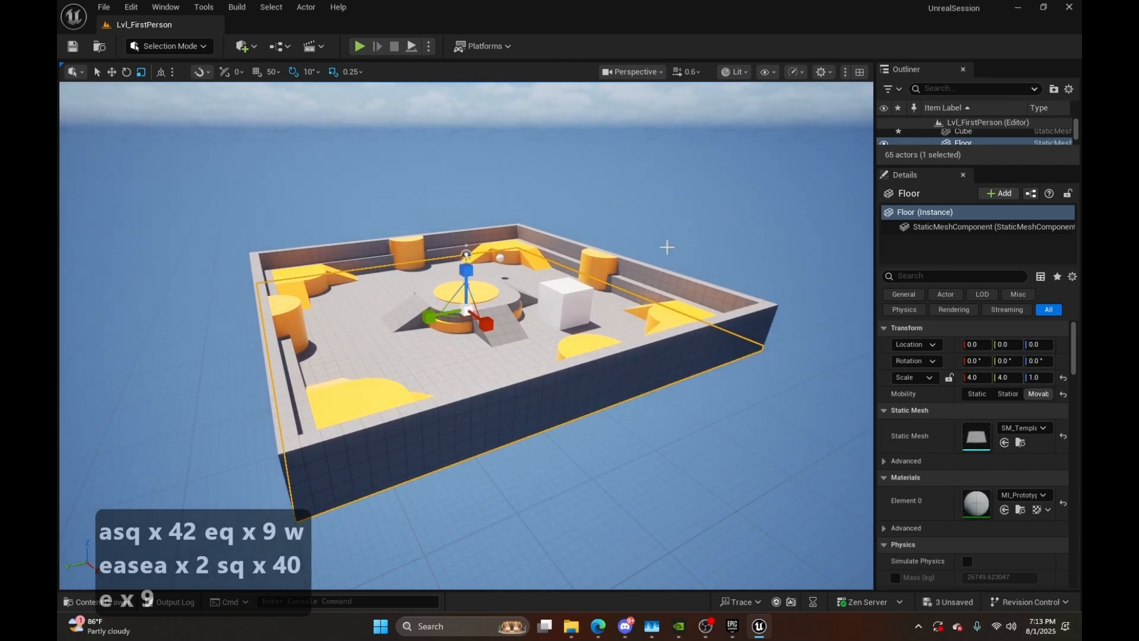